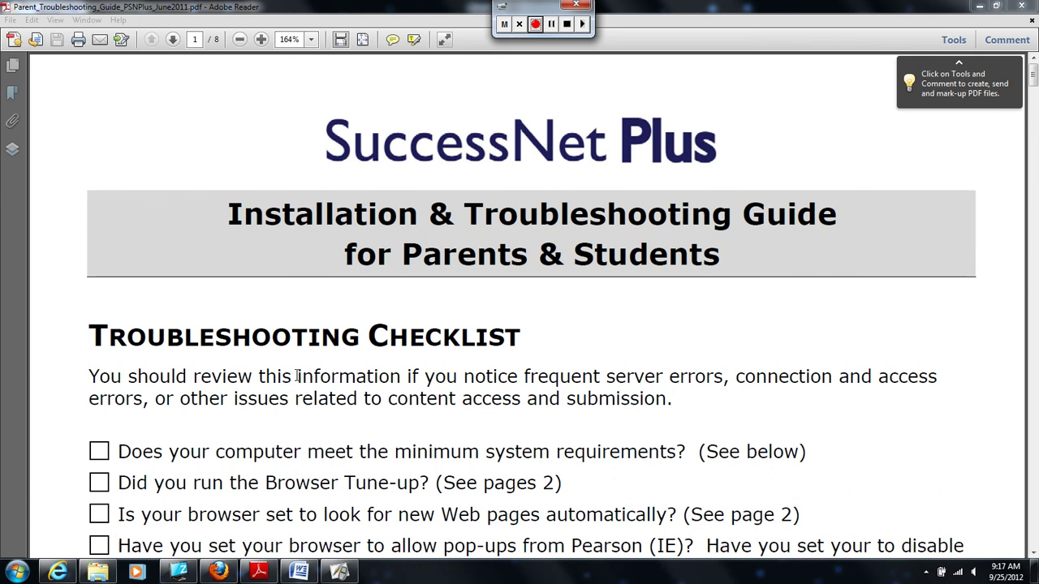
# Skim the guide's troubleshooting checklist, minimum system requirements and Browser Tune-up section, ending back at the start of the document
pyautogui.scroll(-3, 297, 375)
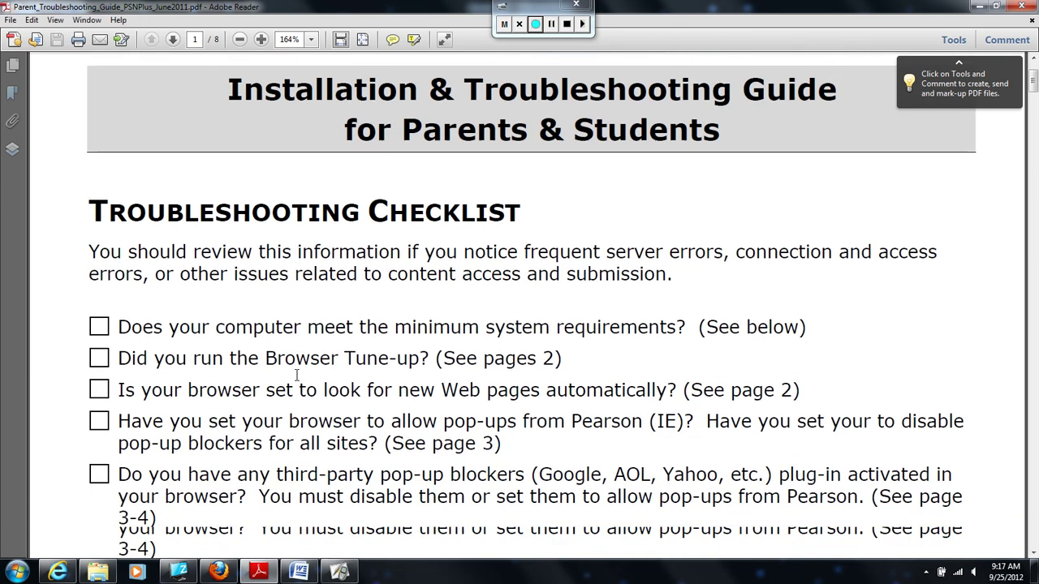
pyautogui.scroll(-2, 297, 375)
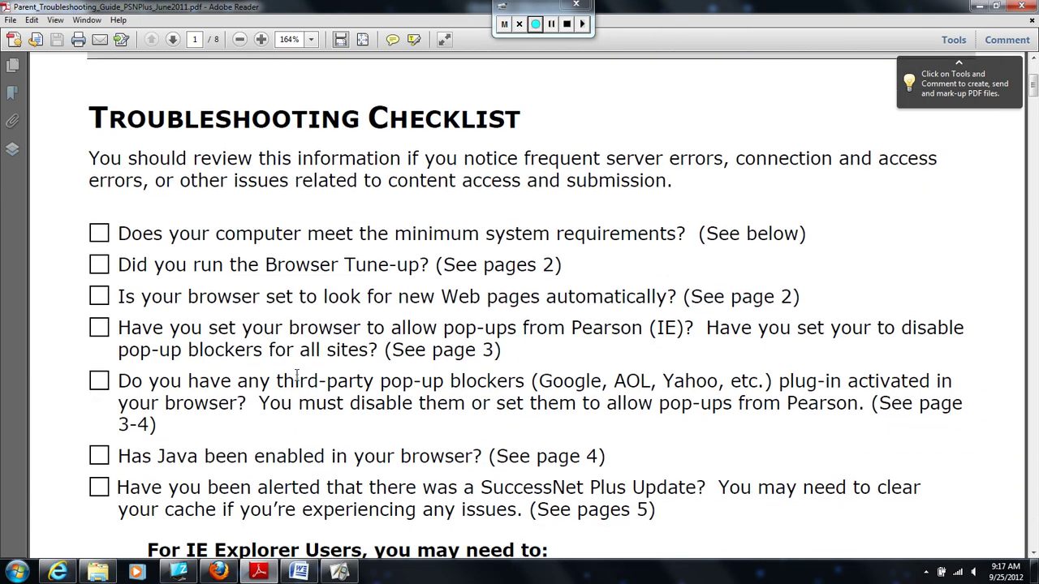
pyautogui.scroll(-1, 297, 376)
pyautogui.scroll(-2, 297, 375)
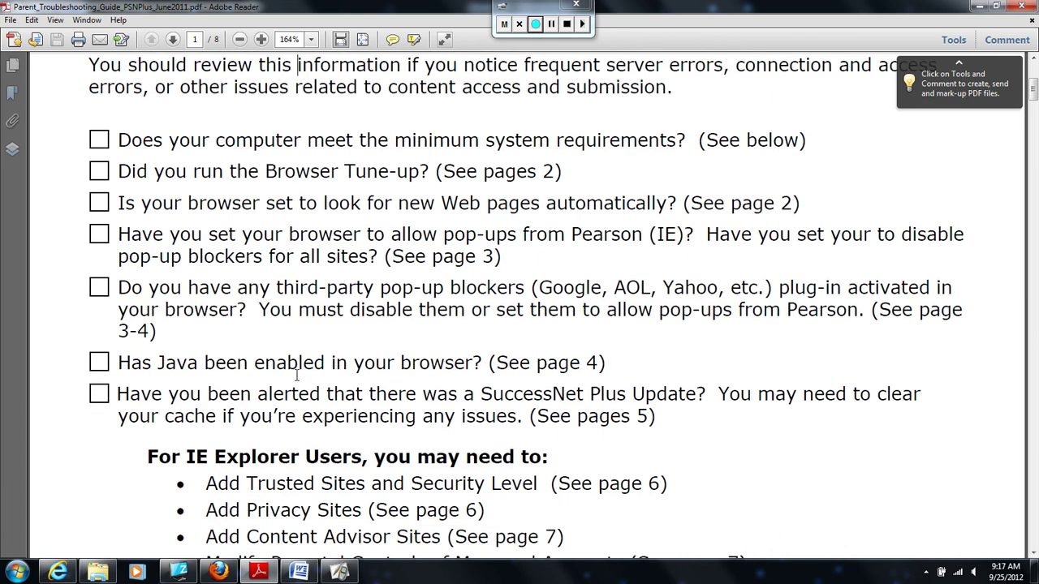
pyautogui.scroll(-1, 297, 376)
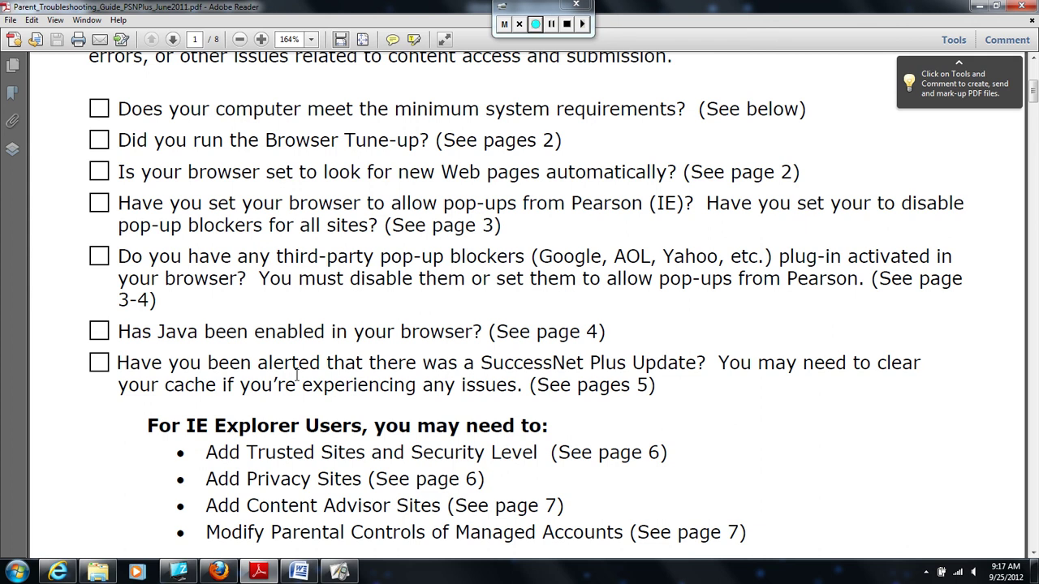
pyautogui.scroll(-8, 297, 376)
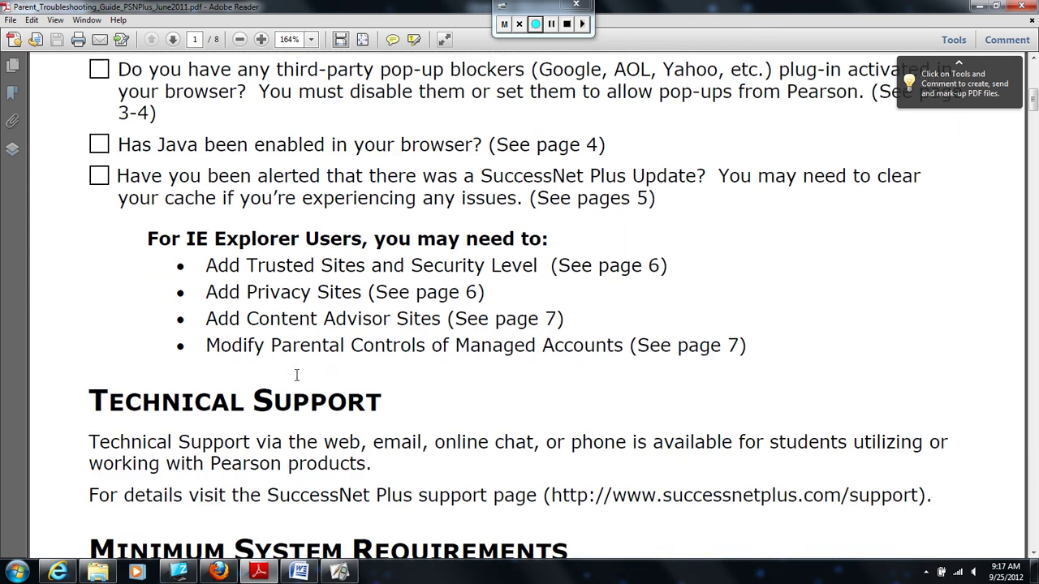
pyautogui.scroll(-16, 297, 376)
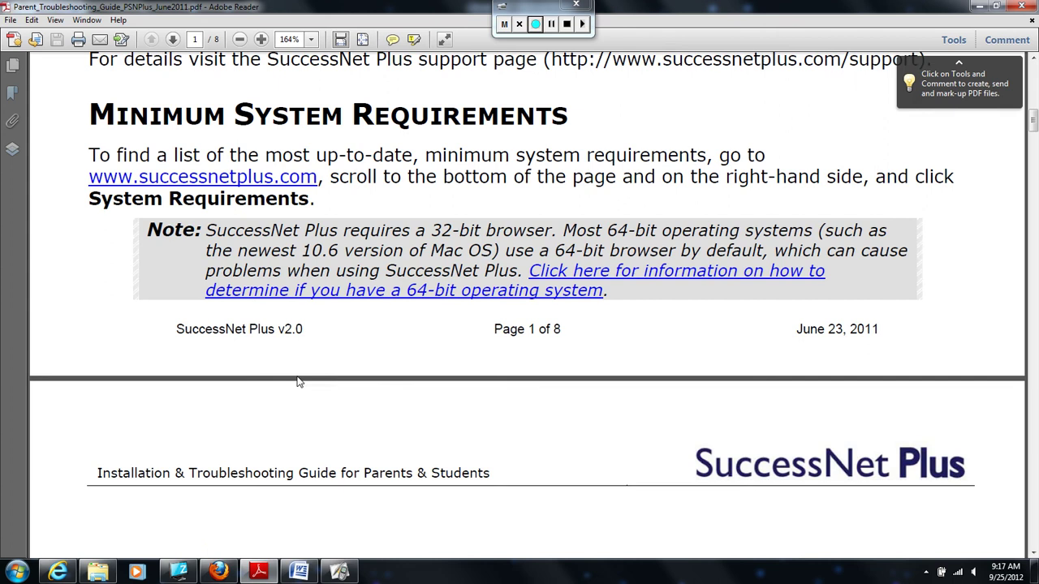
pyautogui.scroll(-18, 297, 382)
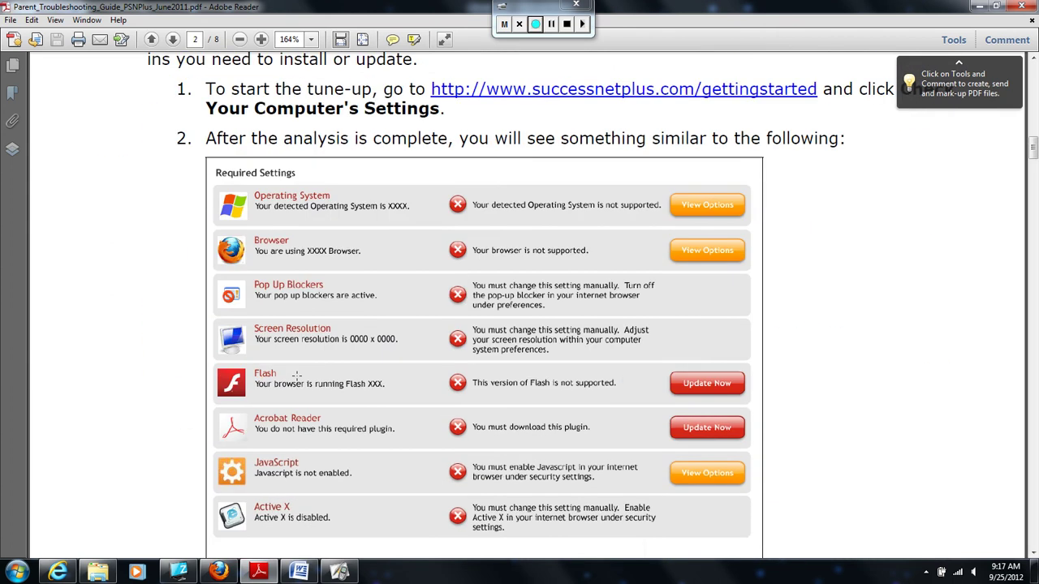
pyautogui.scroll(-9, 297, 376)
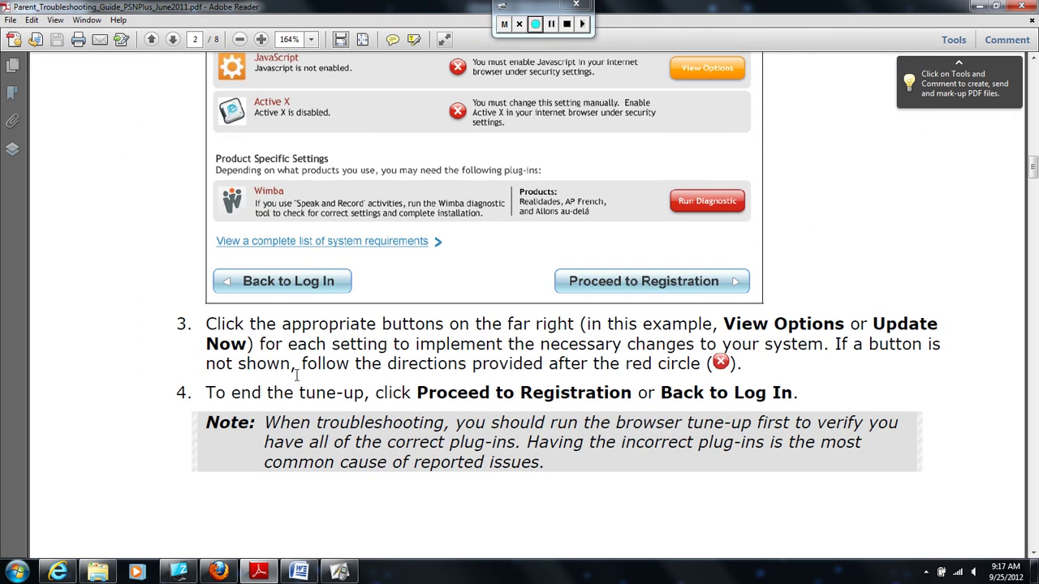
pyautogui.scroll(20, 297, 375)
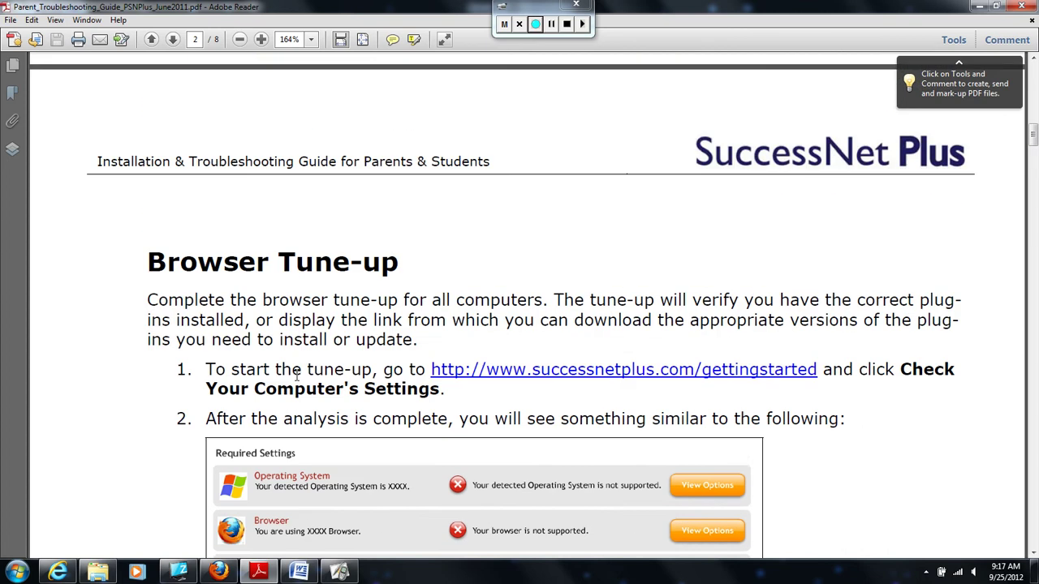
pyautogui.scroll(20, 297, 382)
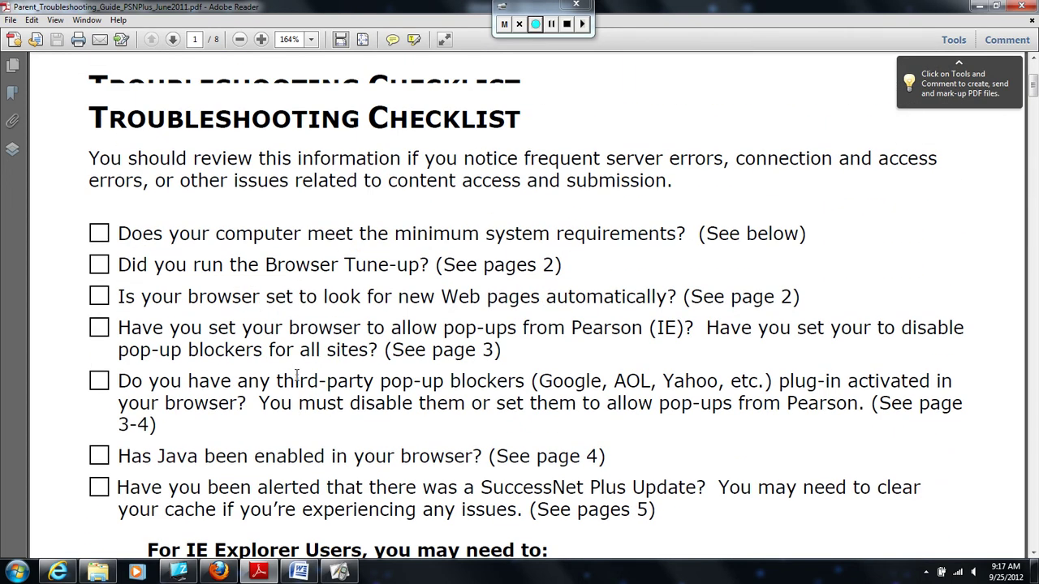
pyautogui.scroll(3, 285, 355)
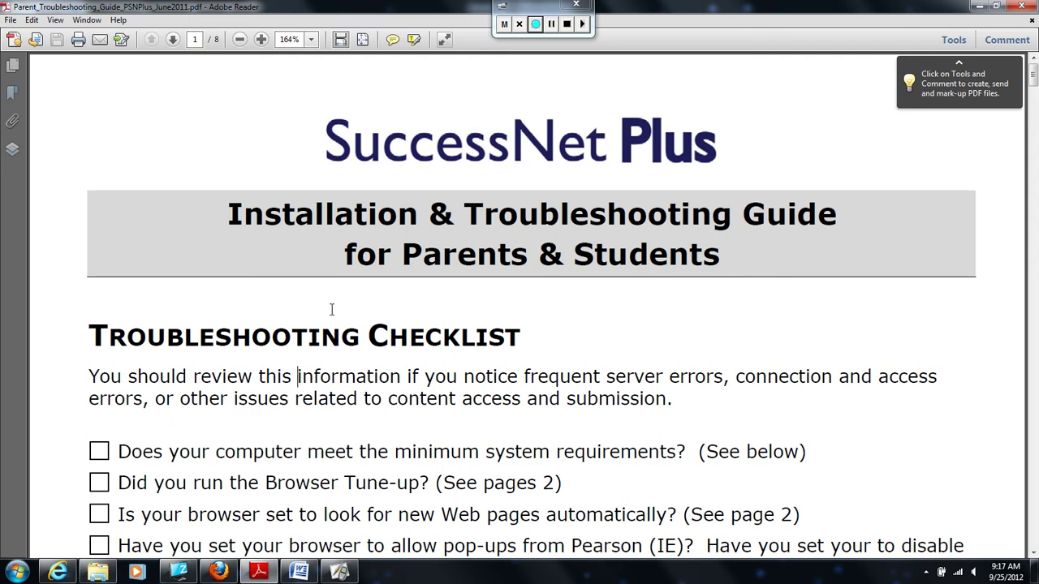
# Look through the guide from the checklist to the Pop-Up Blockers instructions for allowing specific sites on page 3
pyautogui.scroll(-1, 331, 309)
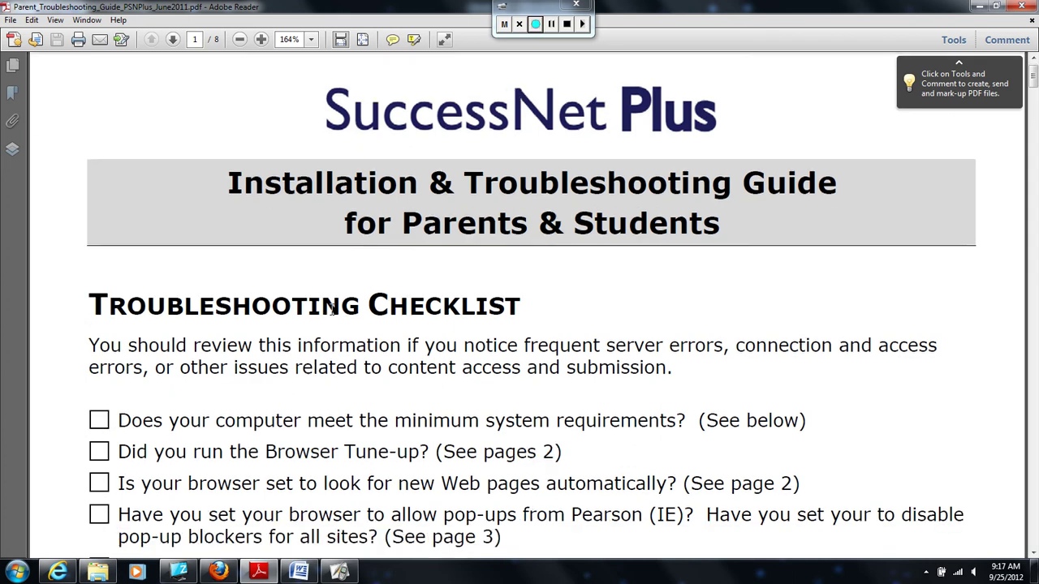
pyautogui.scroll(-5, 331, 309)
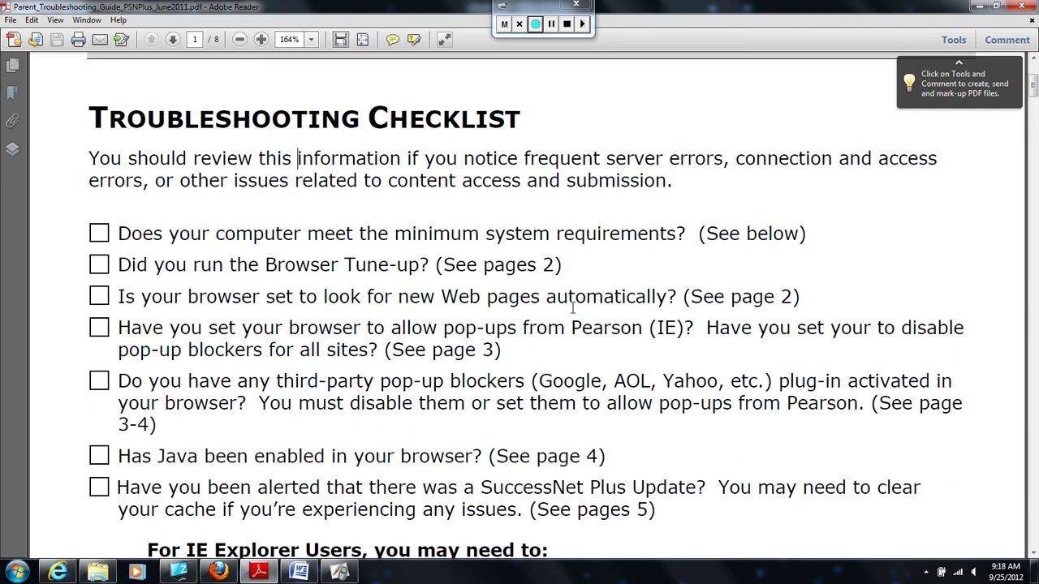
pyautogui.scroll(-15, 570, 309)
pyautogui.scroll(-20, 565, 312)
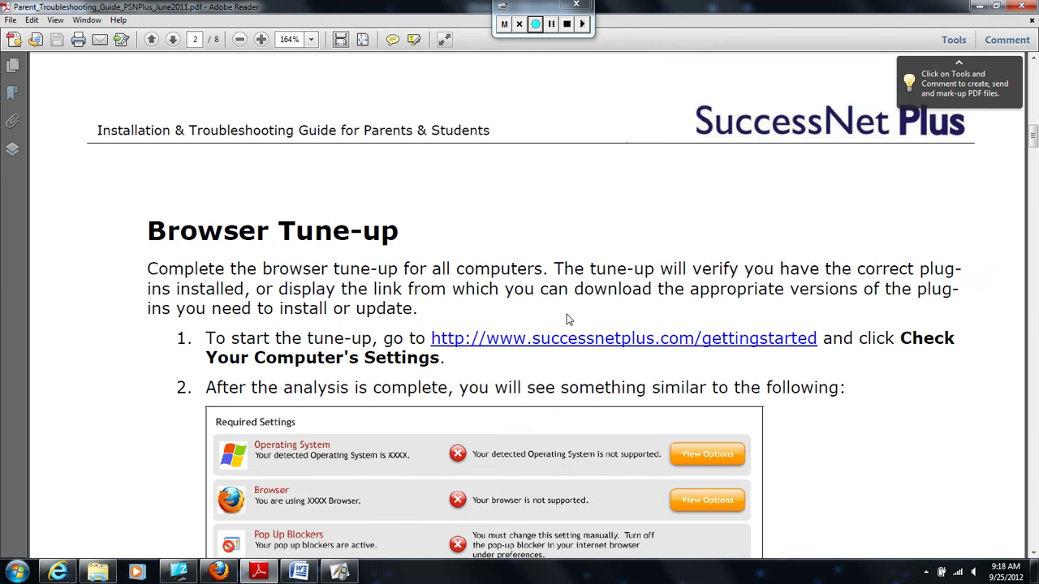
pyautogui.scroll(-19, 565, 312)
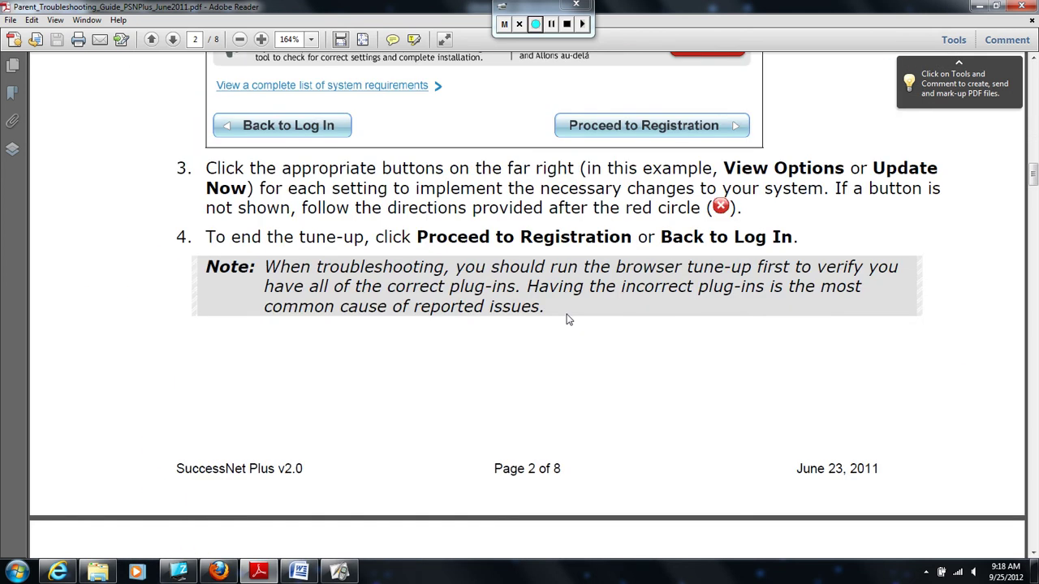
pyautogui.scroll(-10, 568, 319)
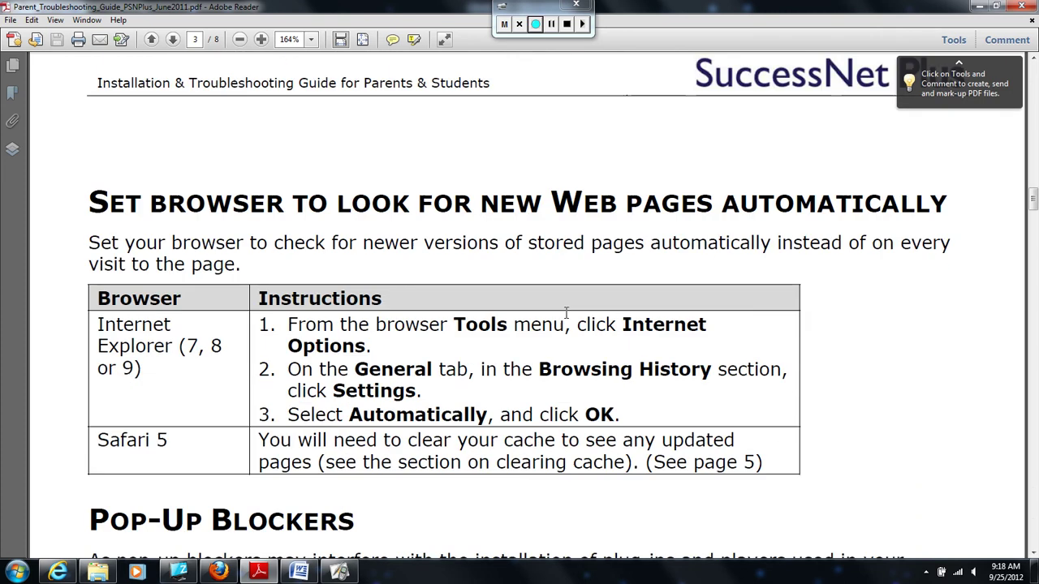
pyautogui.scroll(-5, 567, 316)
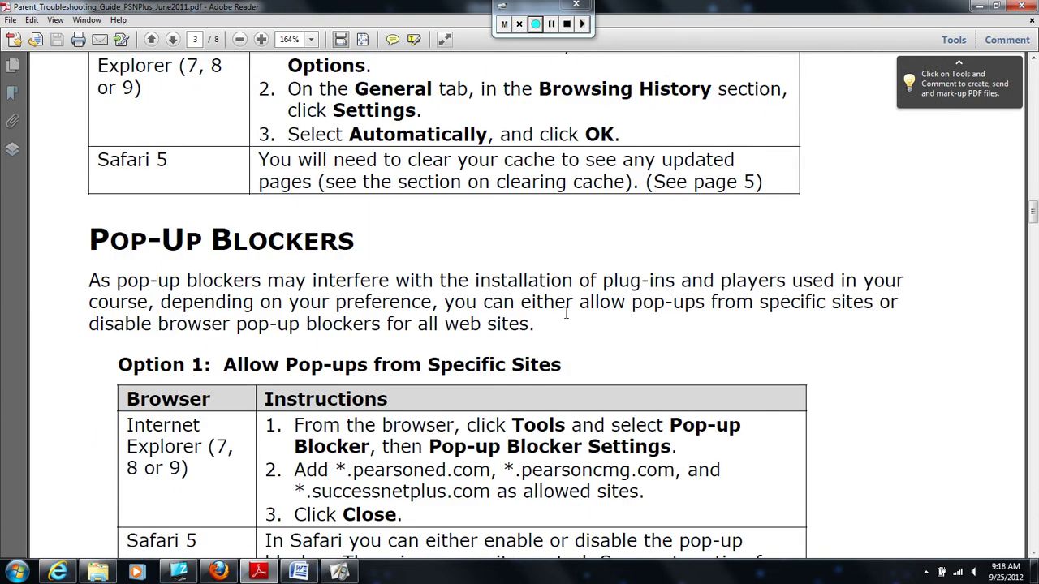
pyautogui.scroll(-2, 565, 312)
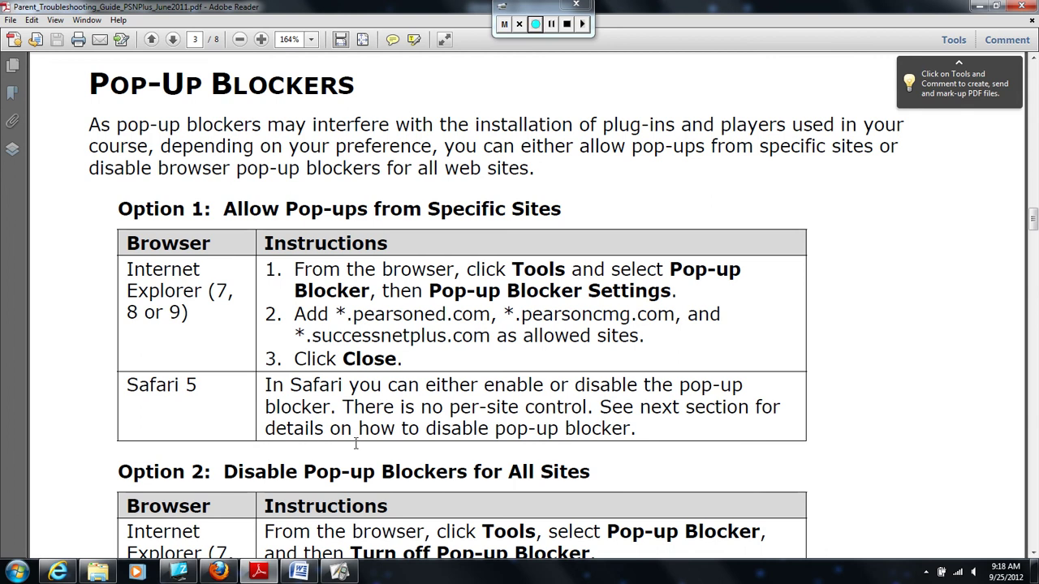
# Switch to the Word document and split *.pearsoned.com, *.pearsoncmg.com and *.successnetplus.com onto separate lines without commas
pyautogui.click(301, 573)
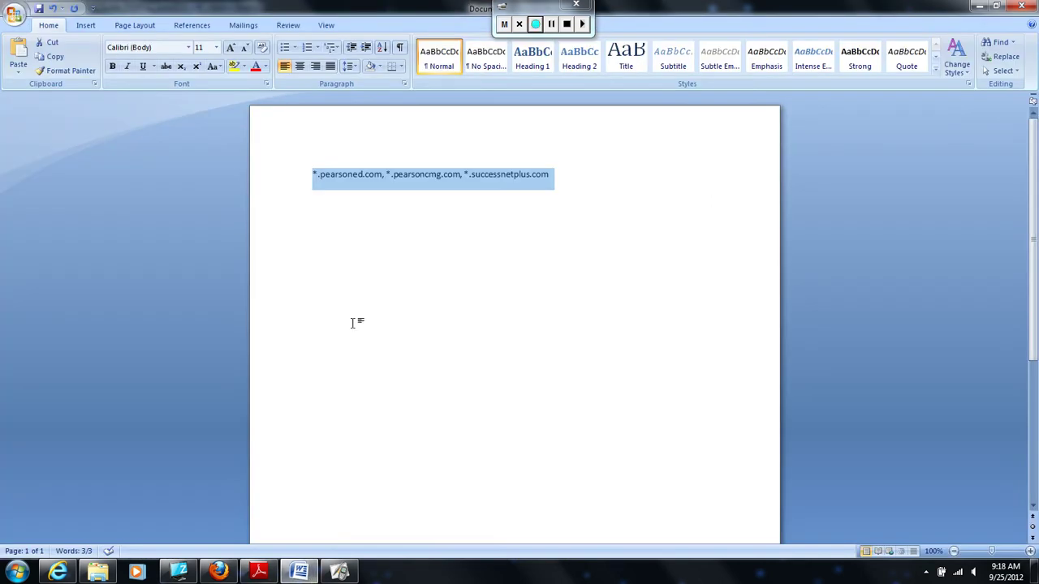
pyautogui.click(332, 232)
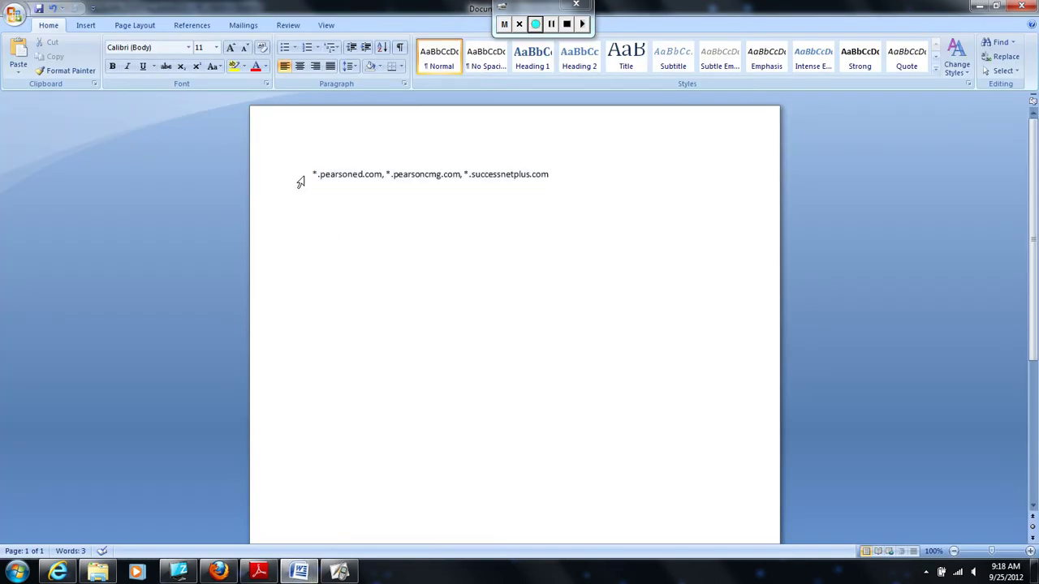
pyautogui.click(383, 175)
pyautogui.press('Delete')
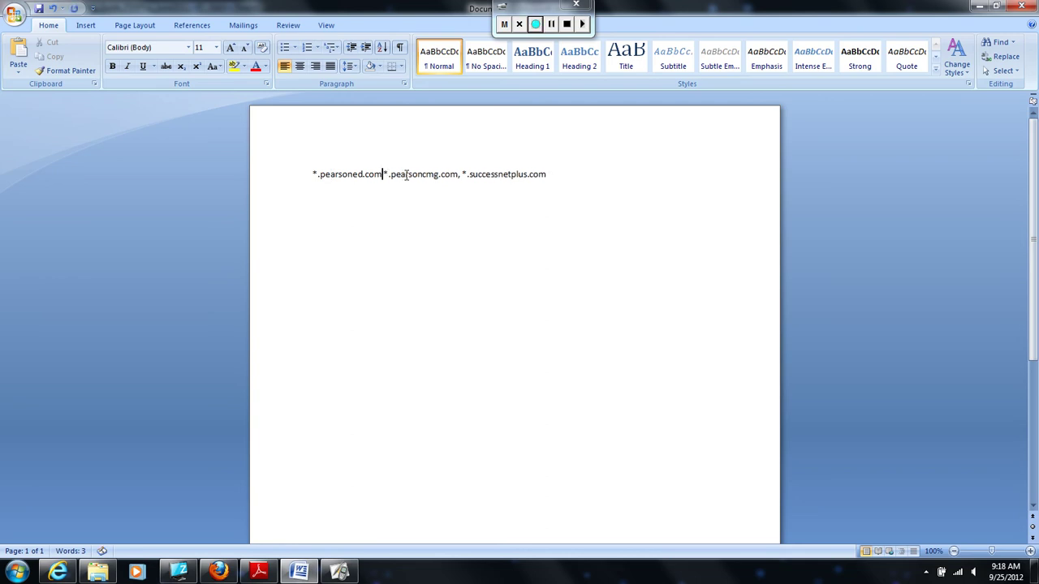
pyautogui.press('Delete')
pyautogui.press('Return')
pyautogui.press('Delete')
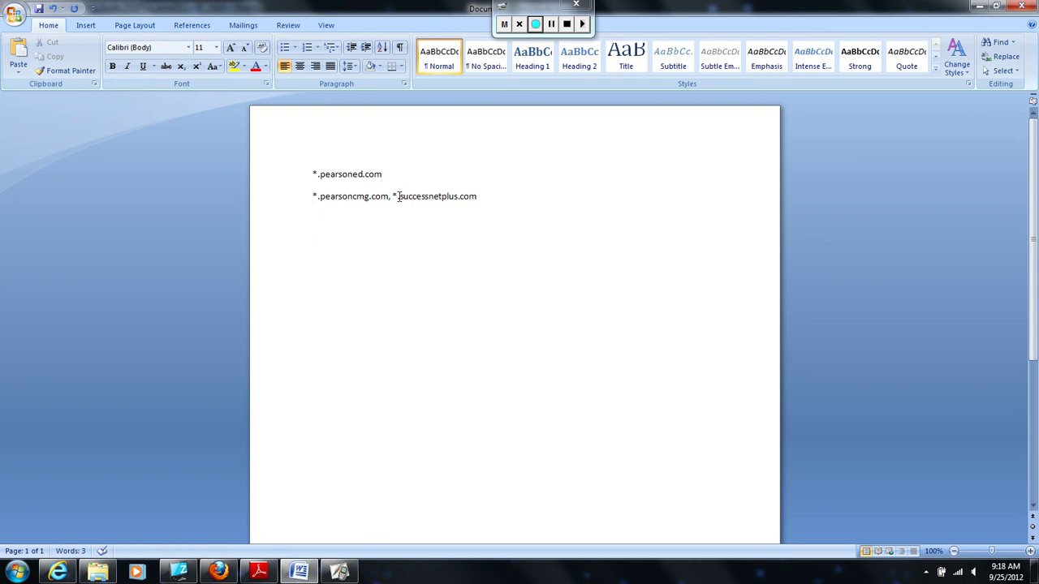
pyautogui.press('BackSpace')
pyautogui.press('Return')
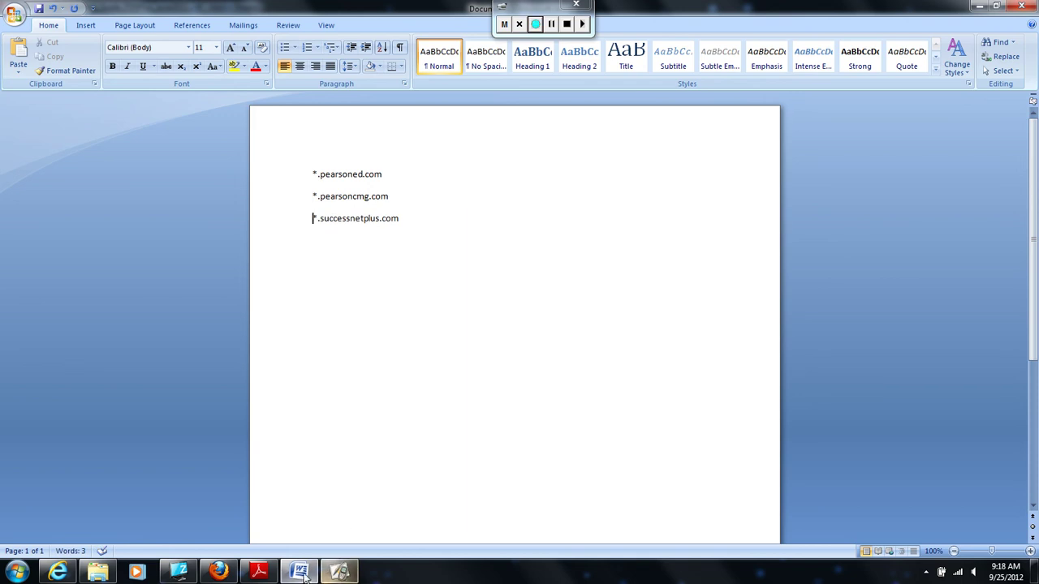
# Switch back to the PDF guide in Adobe Reader and review page 1 from the troubleshooting checklist to Minimum System Requirements
pyautogui.moveTo(302, 573)
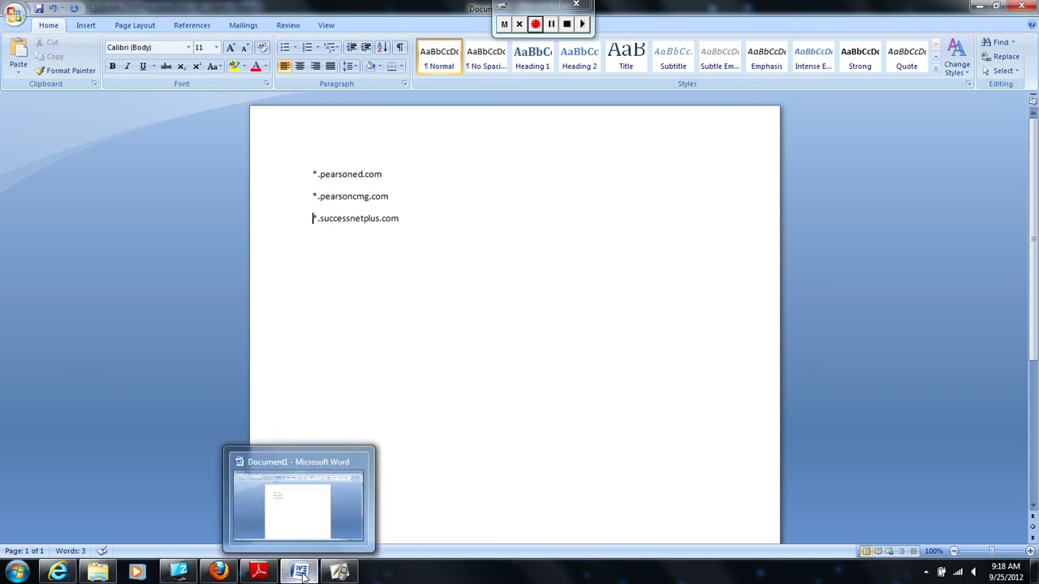
pyautogui.click(259, 573)
pyautogui.scroll(5, 398, 367)
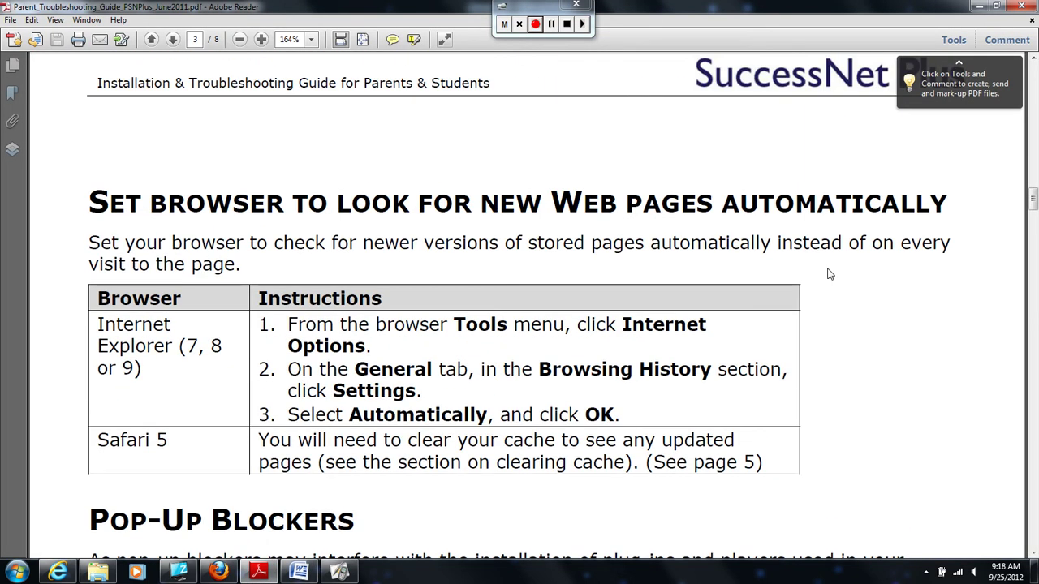
pyautogui.click(1033, 100)
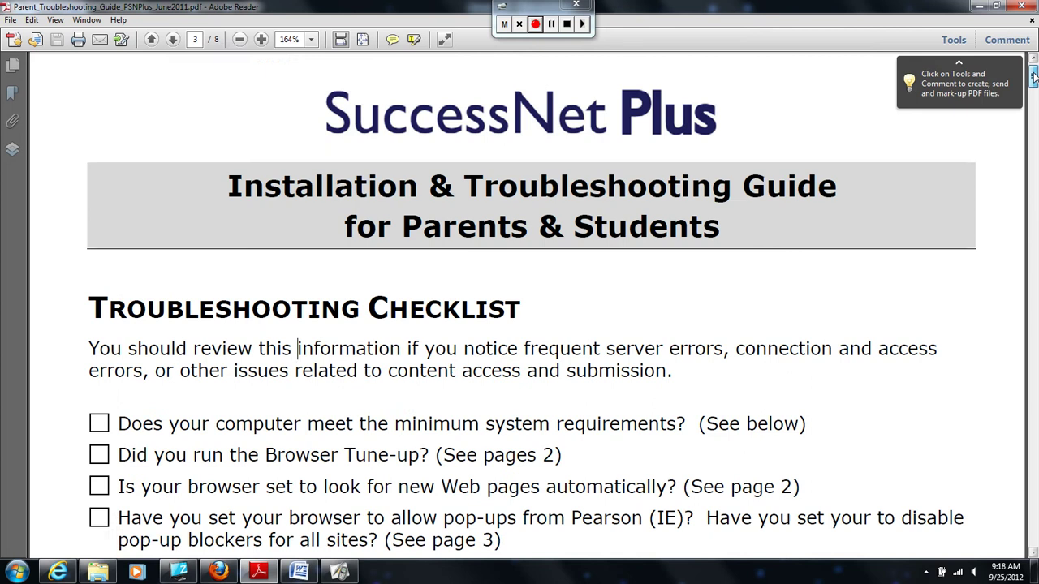
pyautogui.scroll(-5, 1033, 88)
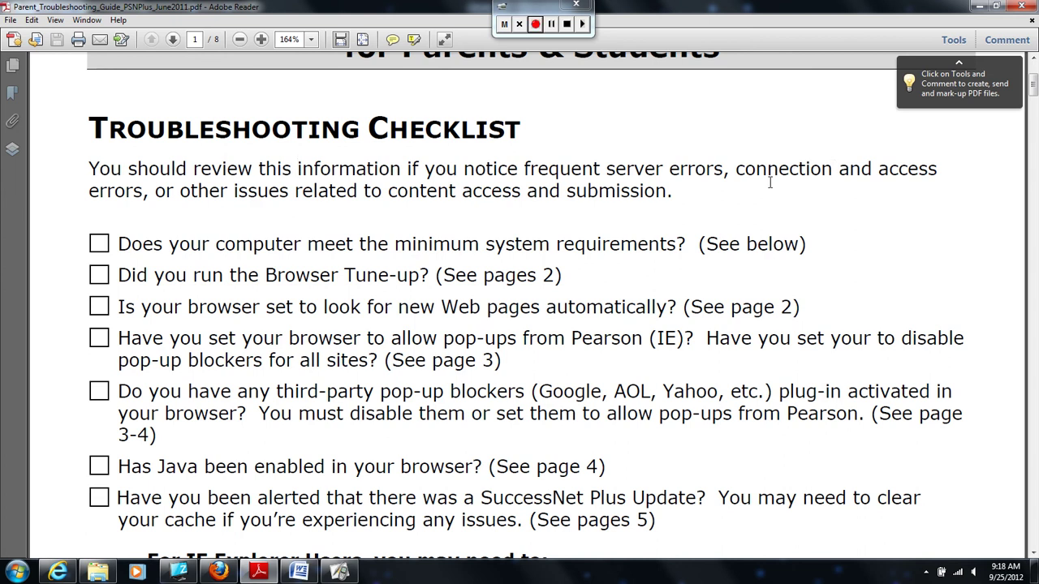
pyautogui.scroll(-1, 653, 205)
pyautogui.scroll(-1, 653, 209)
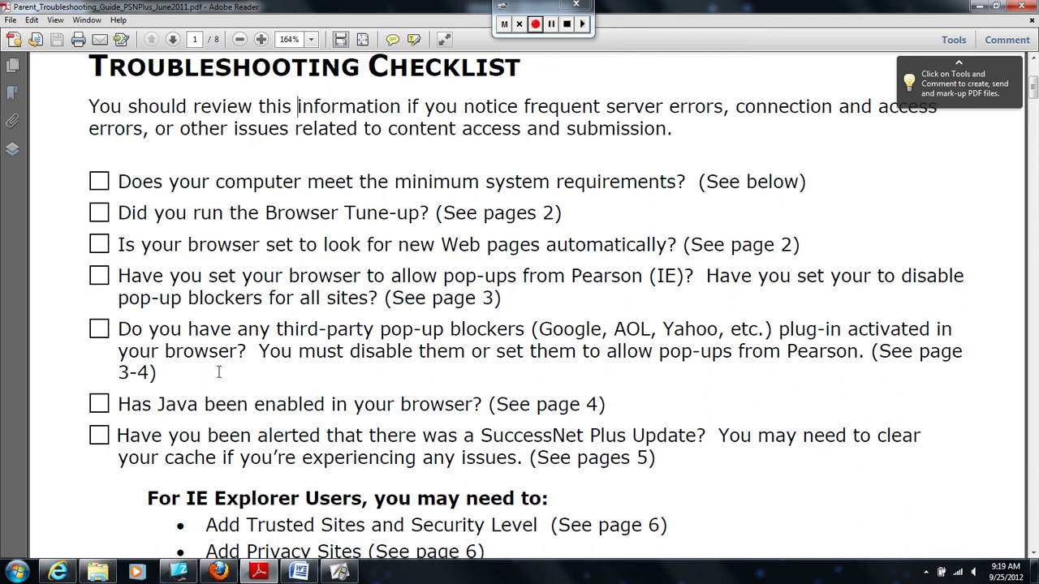
pyautogui.scroll(-3, 240, 357)
pyautogui.scroll(-10, 240, 357)
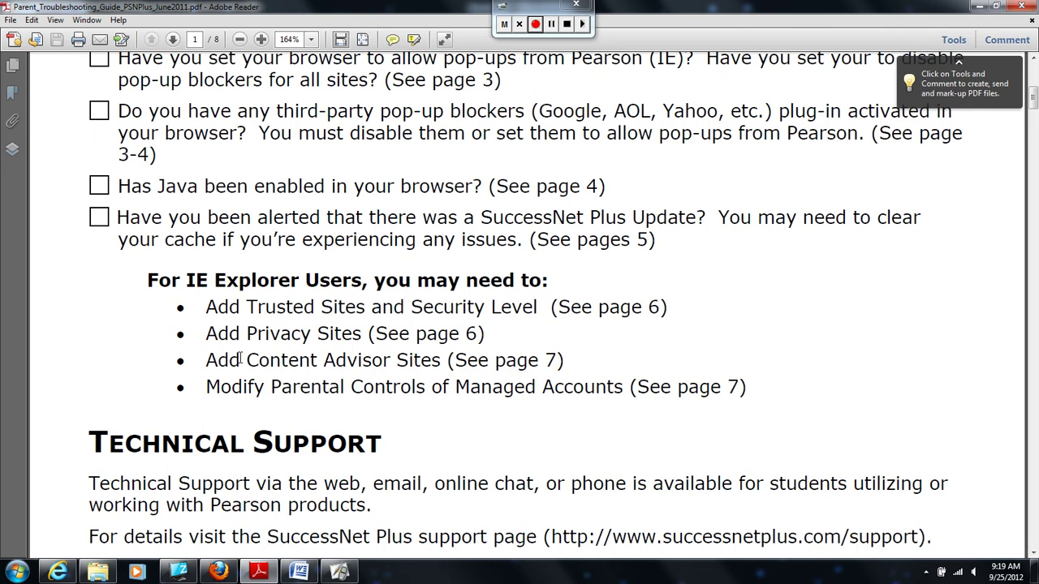
pyautogui.scroll(-3, 240, 357)
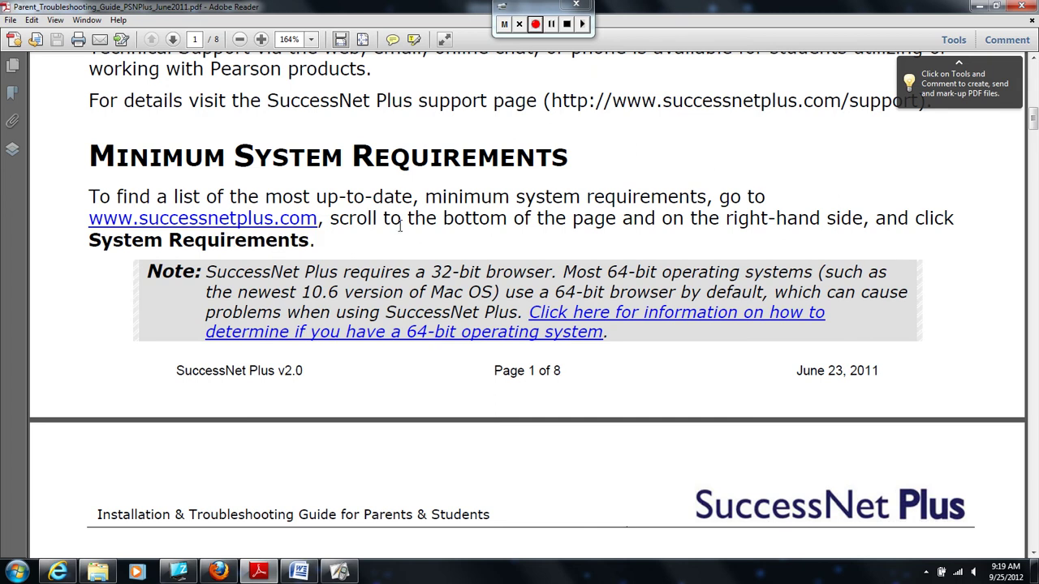
pyautogui.scroll(-2, 245, 231)
pyautogui.scroll(2, 245, 232)
pyautogui.click(247, 221)
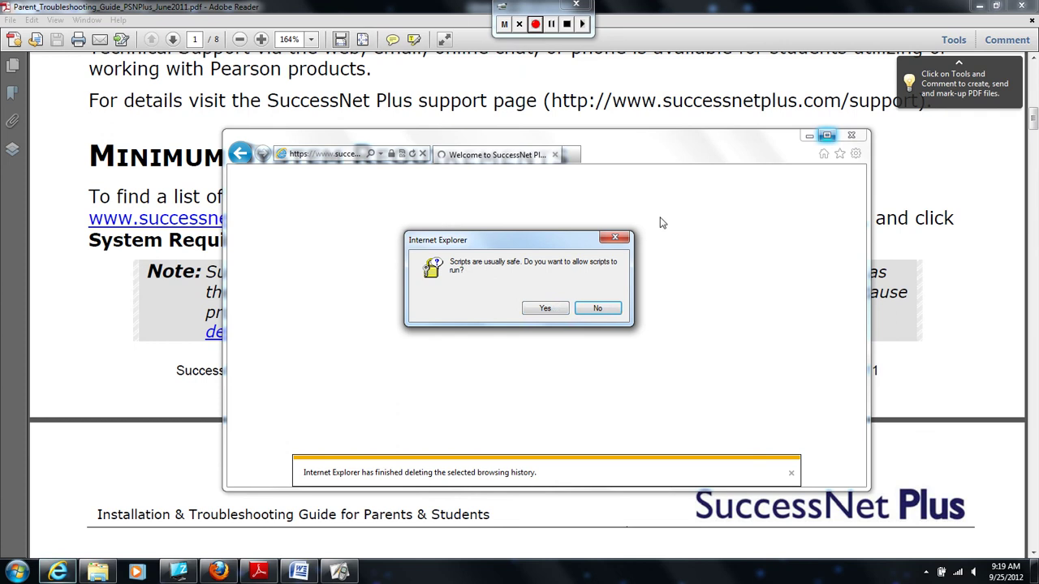
pyautogui.click(545, 309)
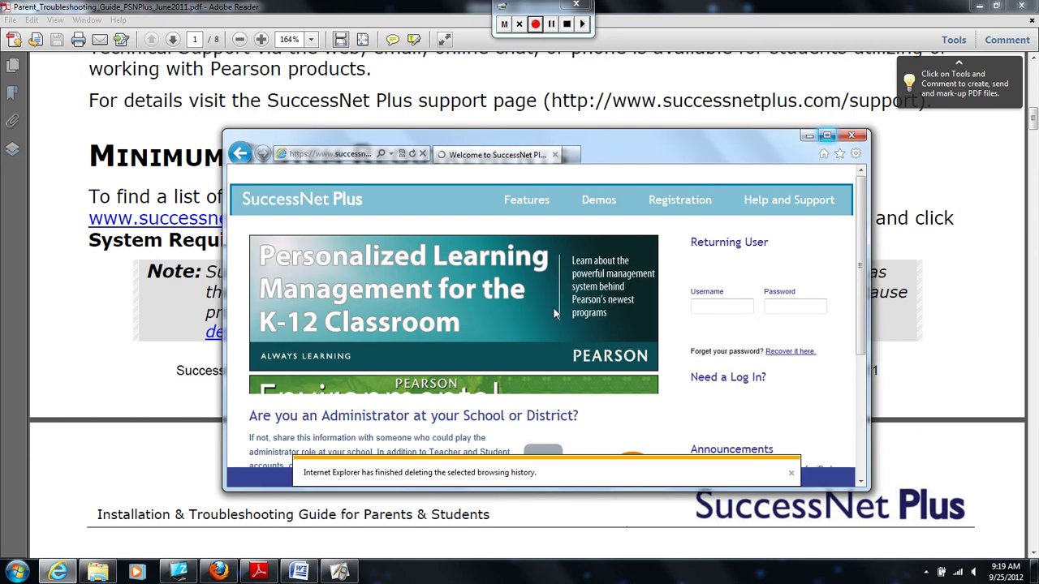
pyautogui.click(826, 134)
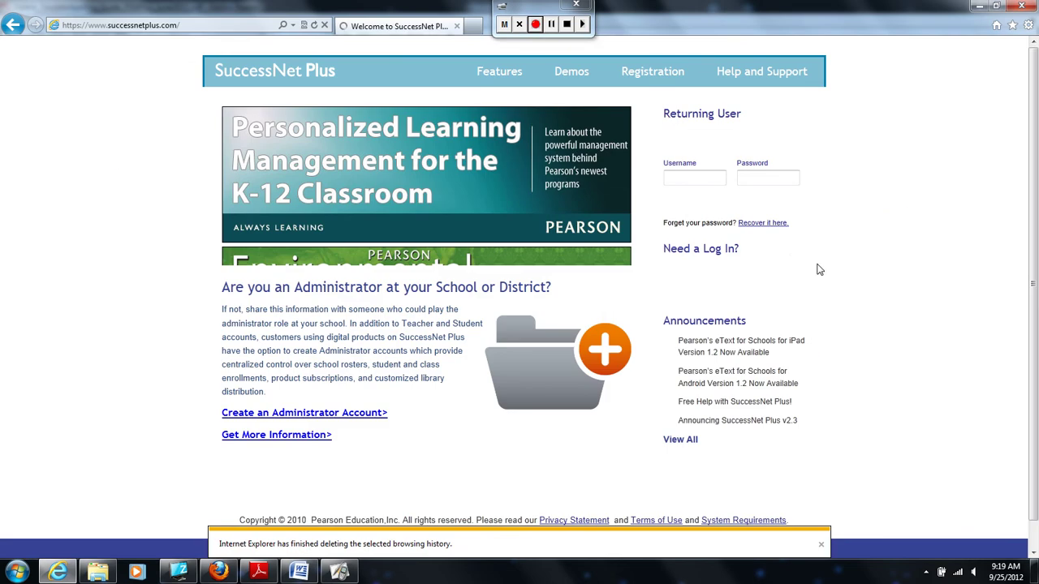
pyautogui.scroll(-1, 817, 272)
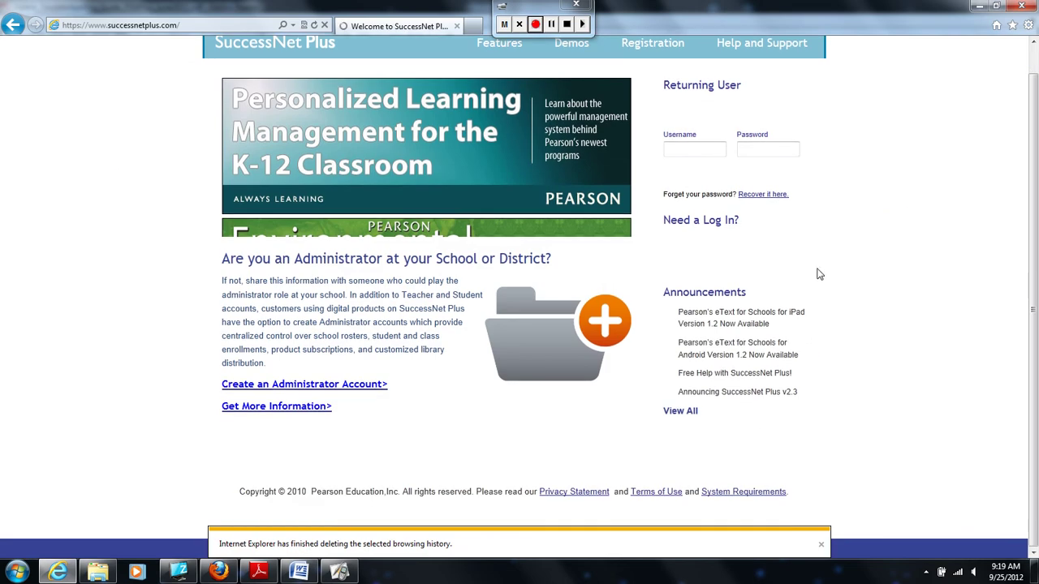
pyautogui.click(736, 493)
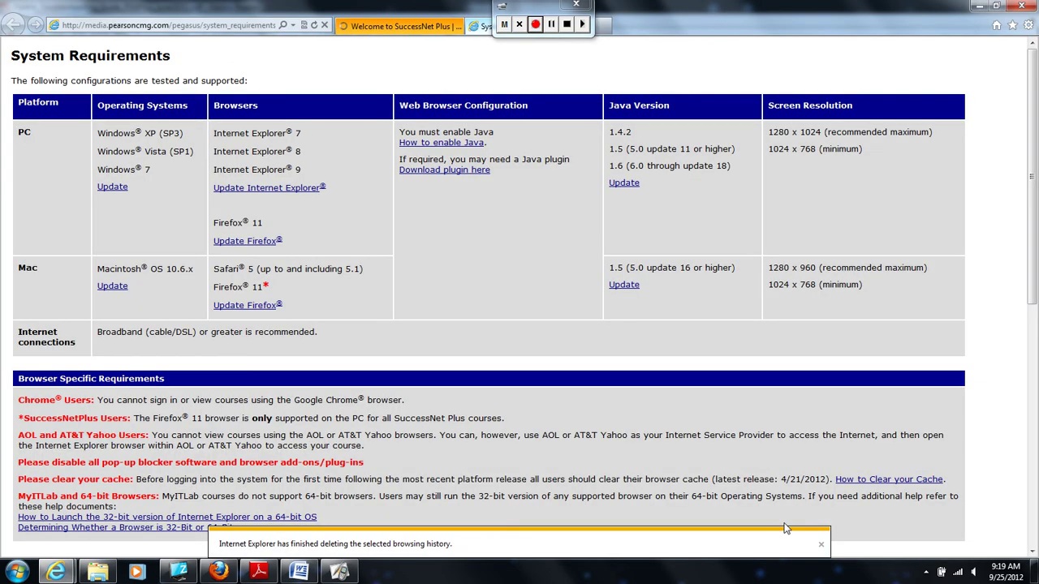
# Dismiss the browsing-history notice and review the System Requirements page from the supported configurations to the additional software requirements
pyautogui.click(820, 544)
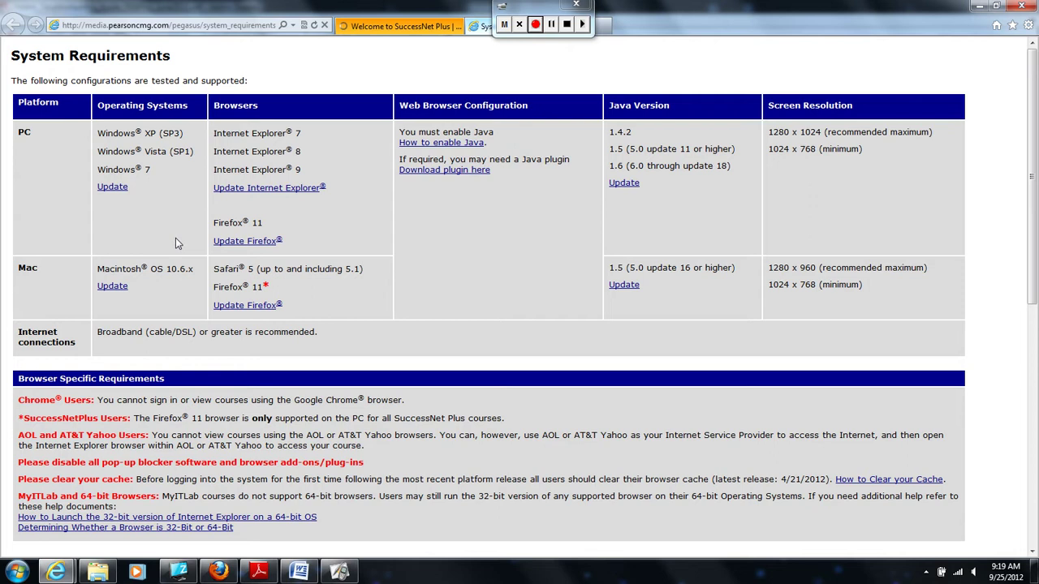
pyautogui.scroll(-3, 175, 239)
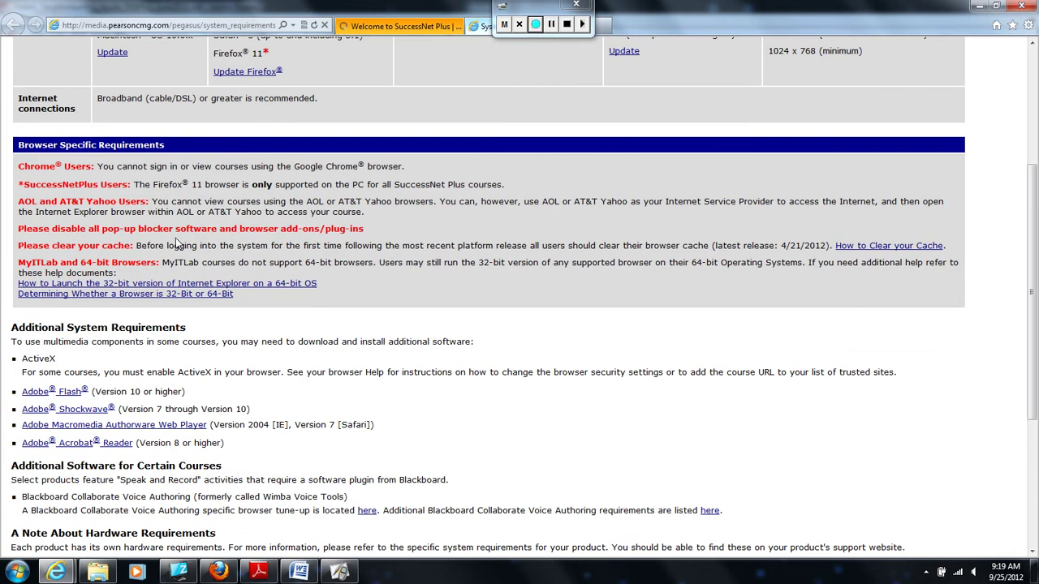
pyautogui.scroll(-3, 175, 242)
pyautogui.scroll(6, 175, 239)
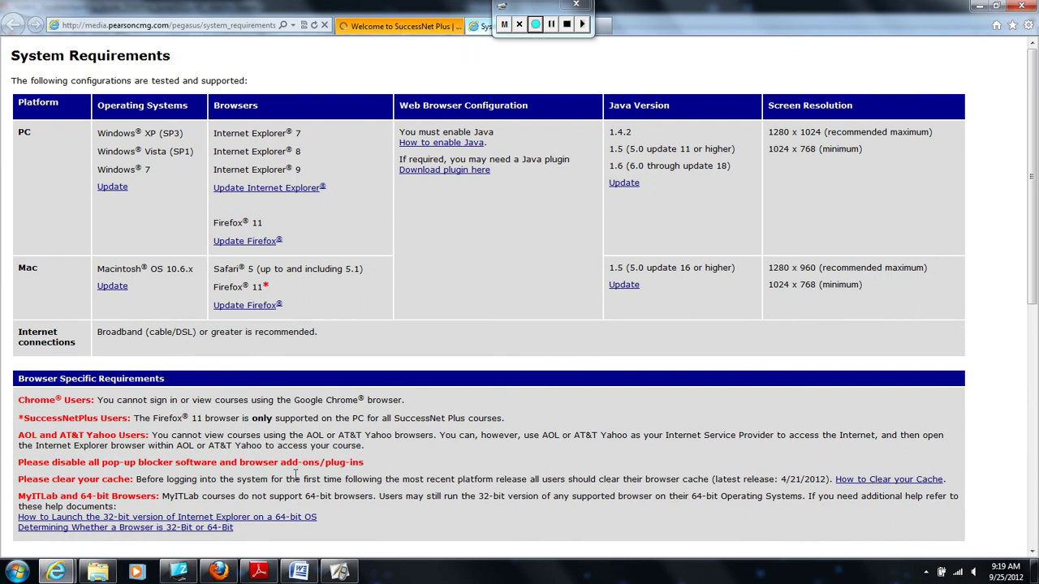
# Switch to the PDF guide in Adobe Reader and read the Browser Tune-up instructions and the sample Required Settings results on page 2
pyautogui.click(261, 578)
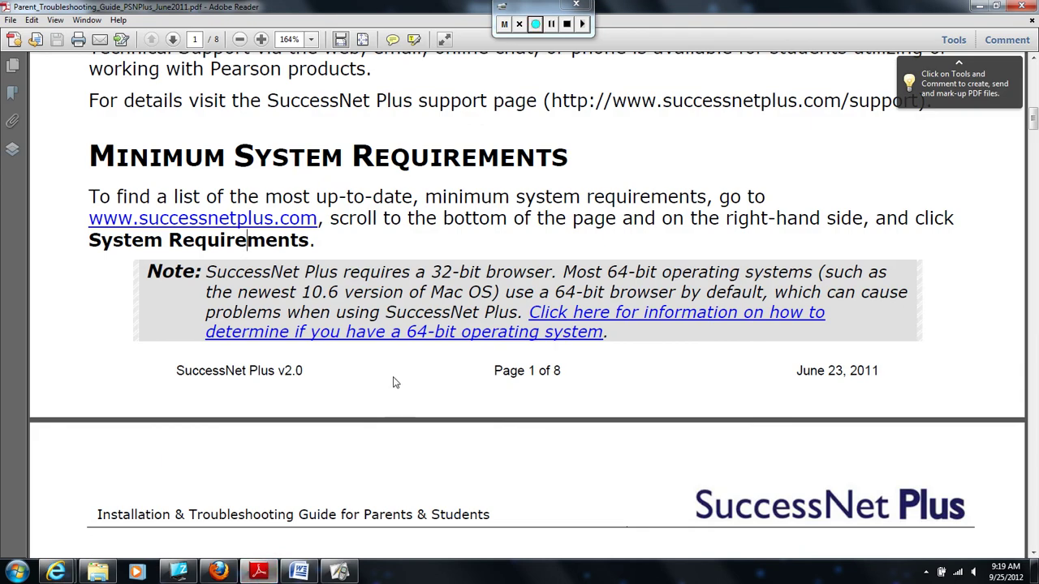
pyautogui.scroll(-5, 394, 382)
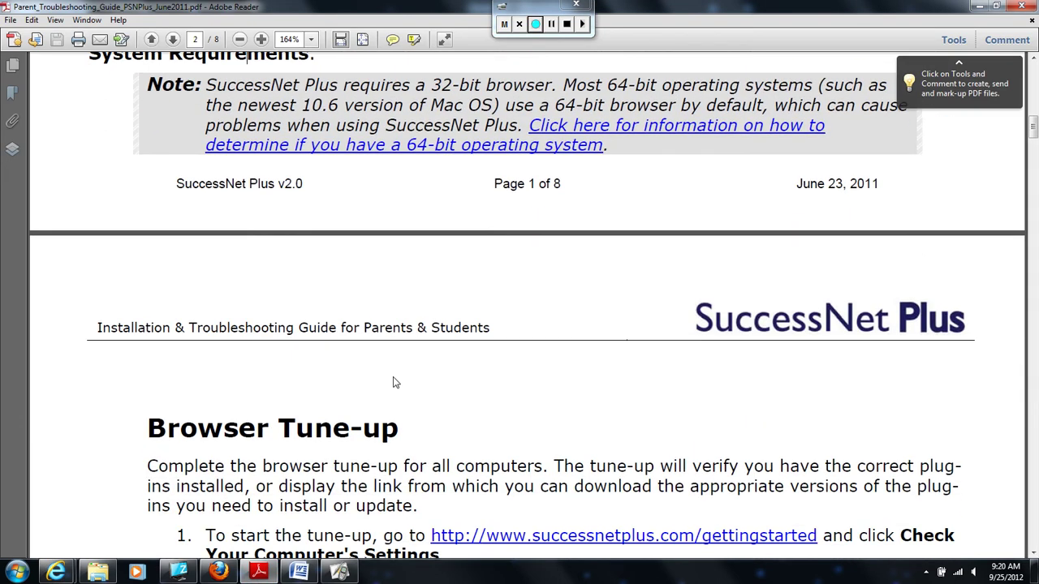
pyautogui.scroll(-2, 393, 376)
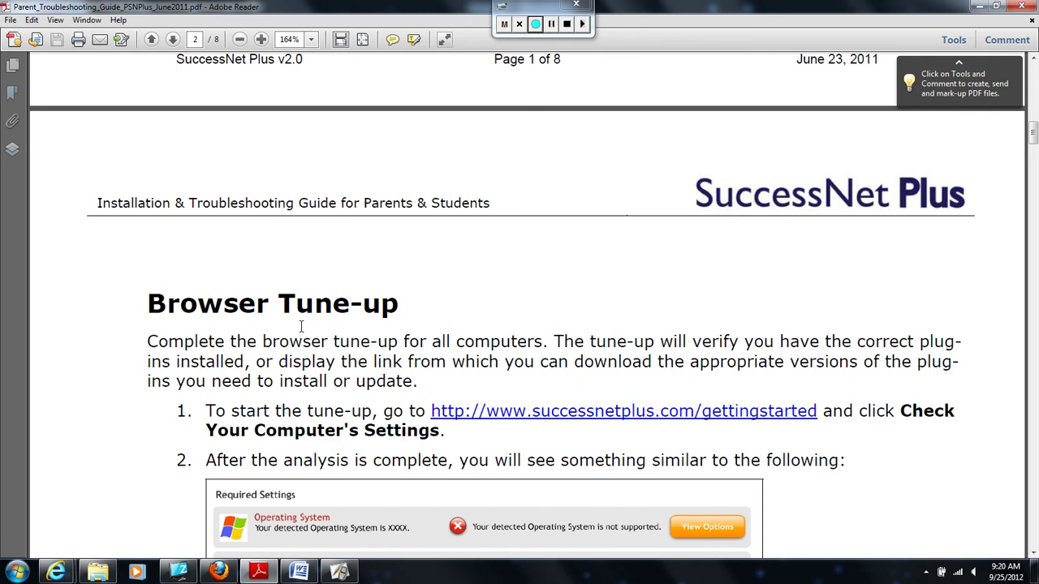
pyautogui.scroll(-2, 301, 325)
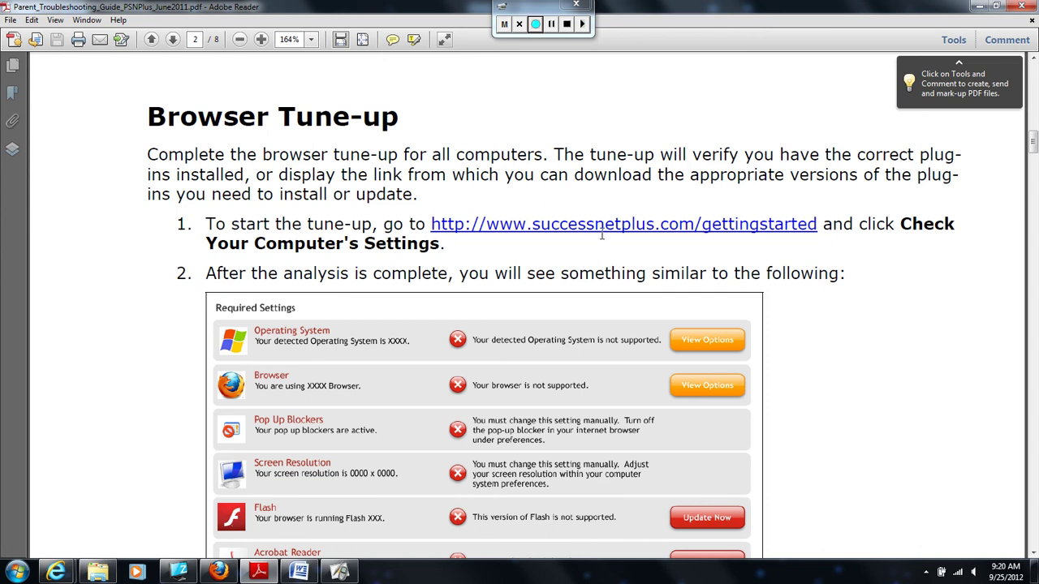
pyautogui.scroll(-2, 603, 237)
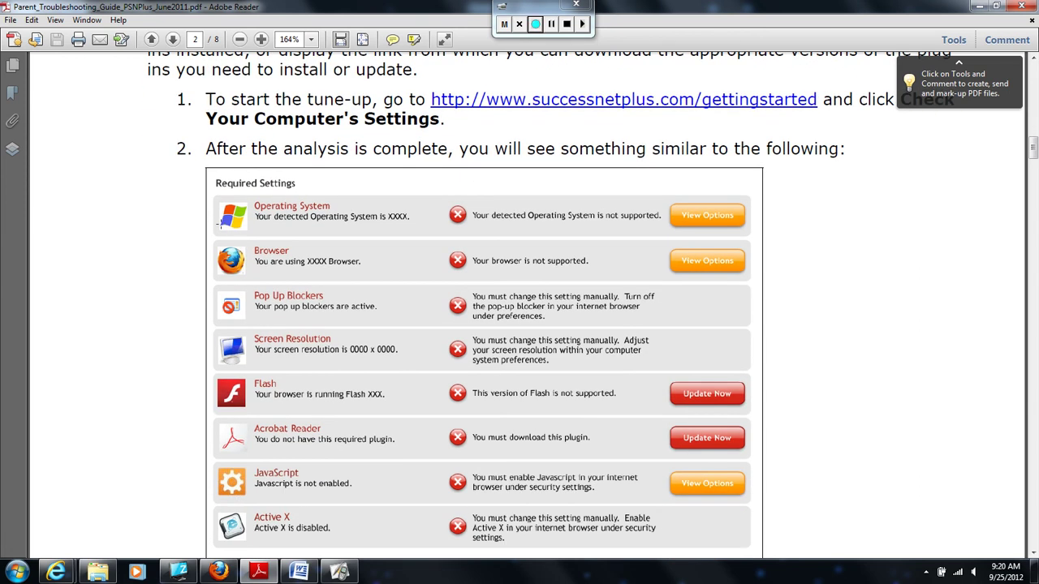
pyautogui.scroll(-2, 141, 263)
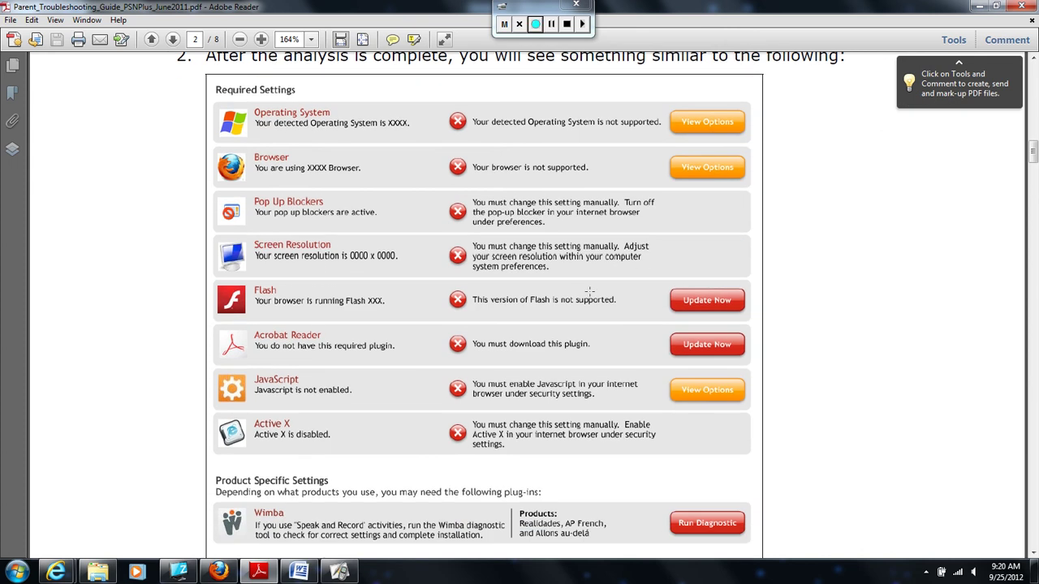
pyautogui.scroll(-2, 578, 306)
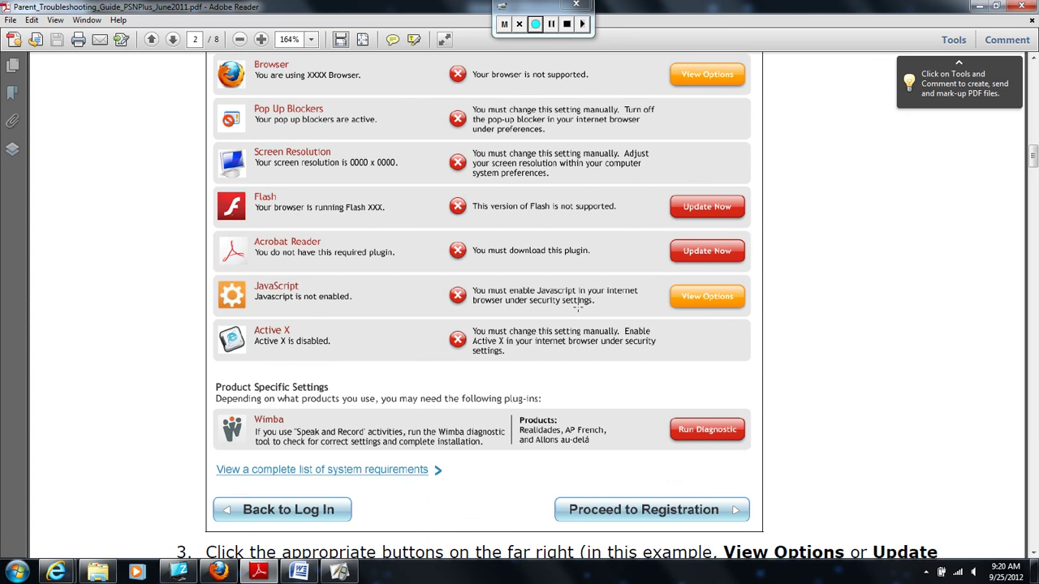
pyautogui.scroll(4, 577, 306)
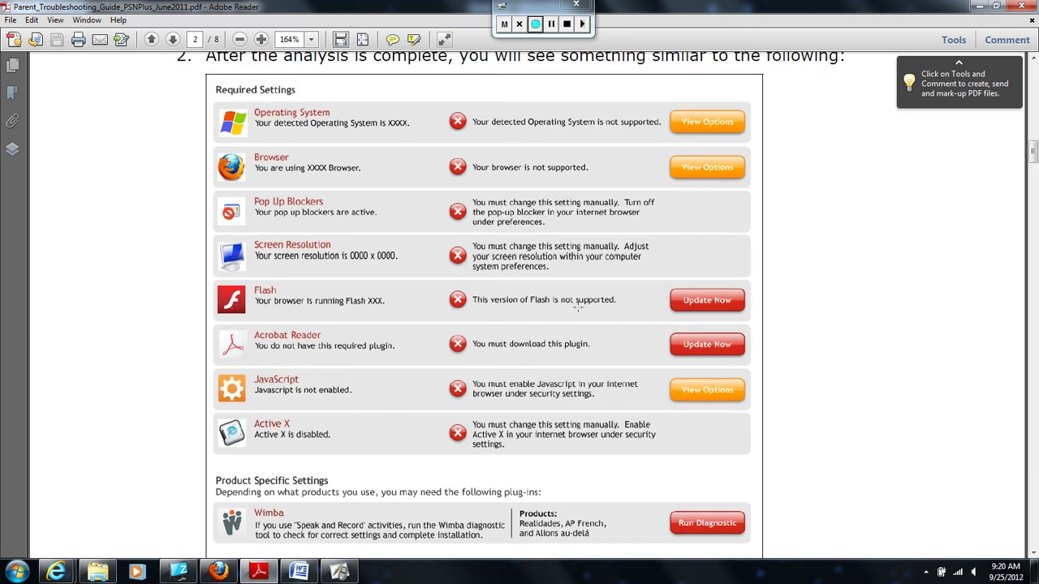
pyautogui.scroll(1, 564, 302)
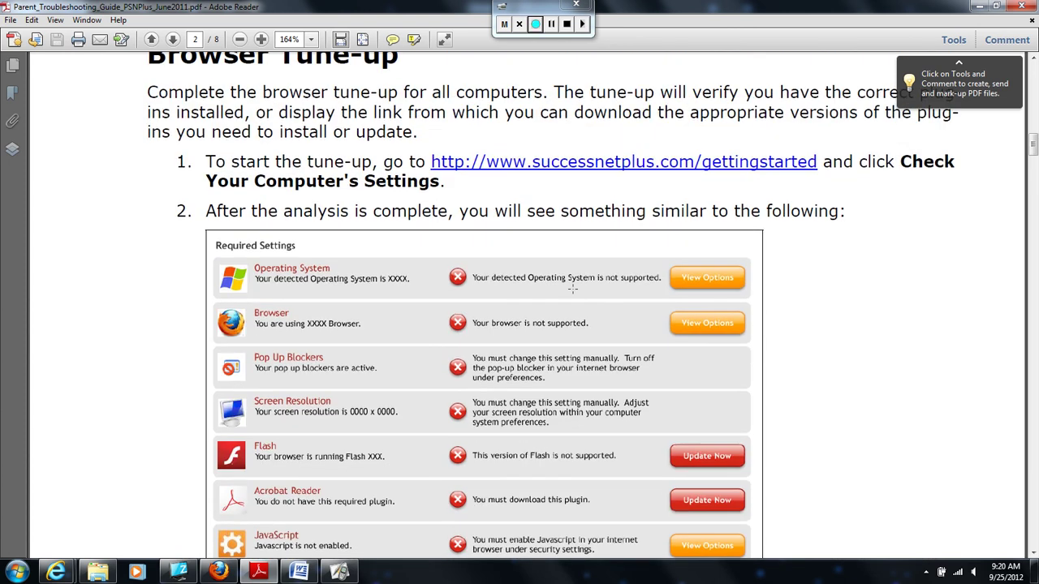
pyautogui.click(565, 170)
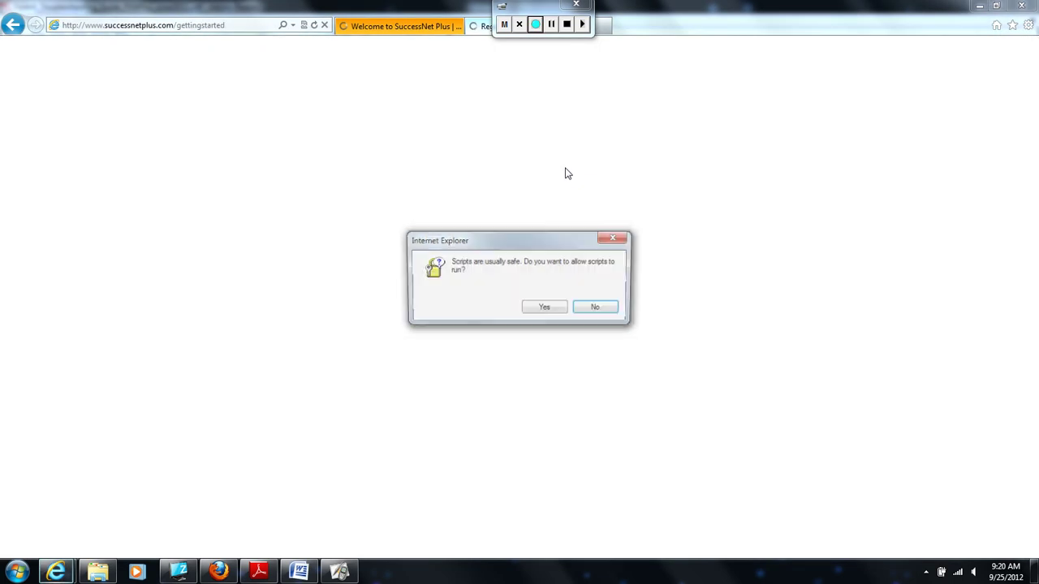
pyautogui.click(544, 311)
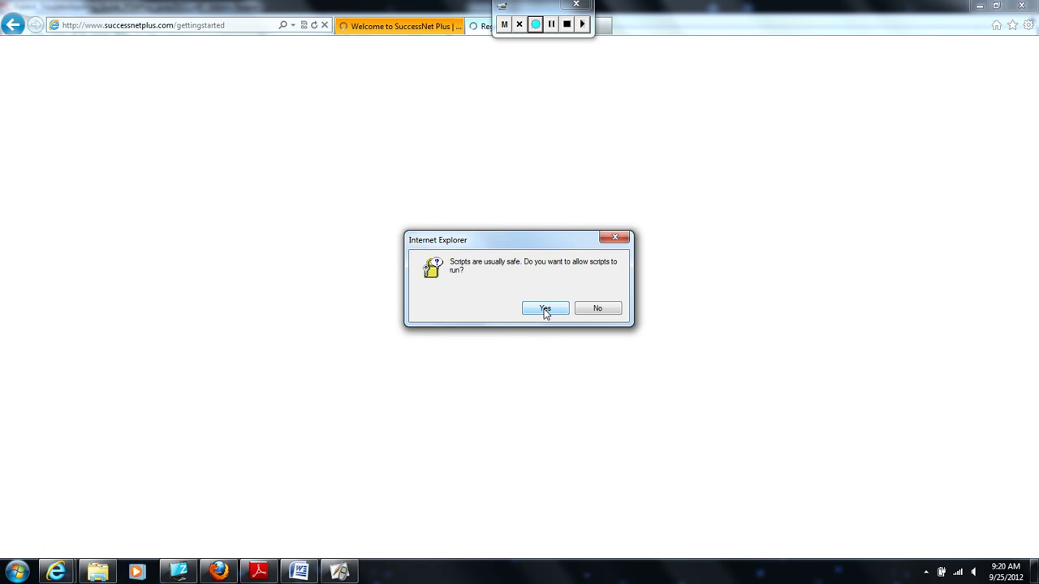
pyautogui.click(546, 309)
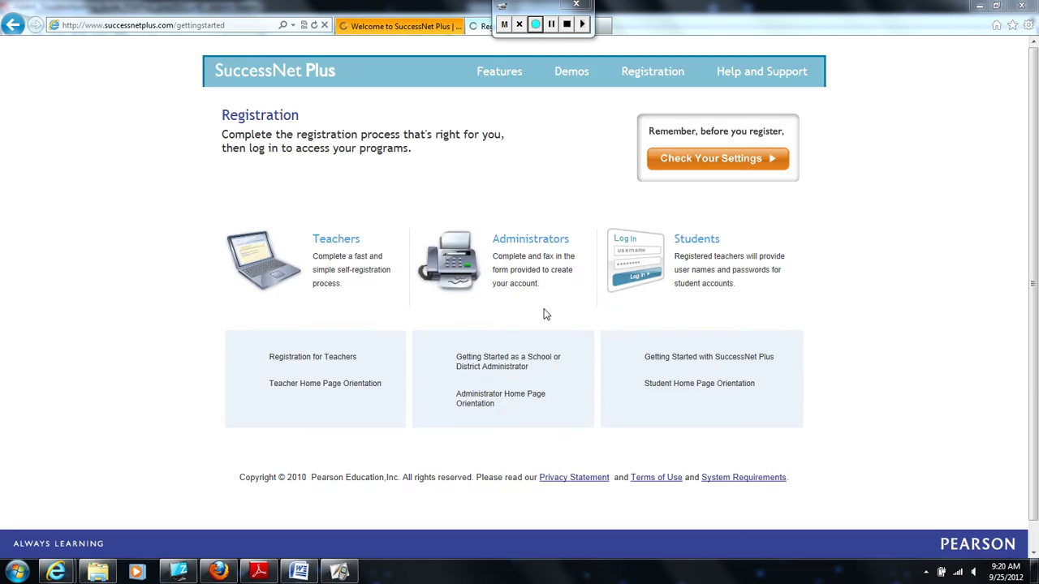
pyautogui.click(545, 309)
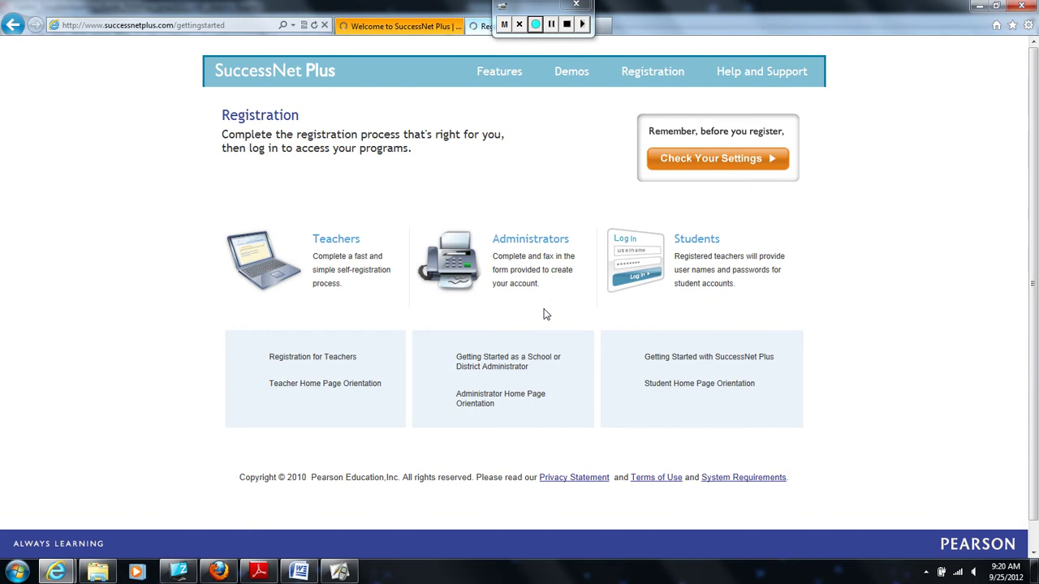
pyautogui.click(546, 309)
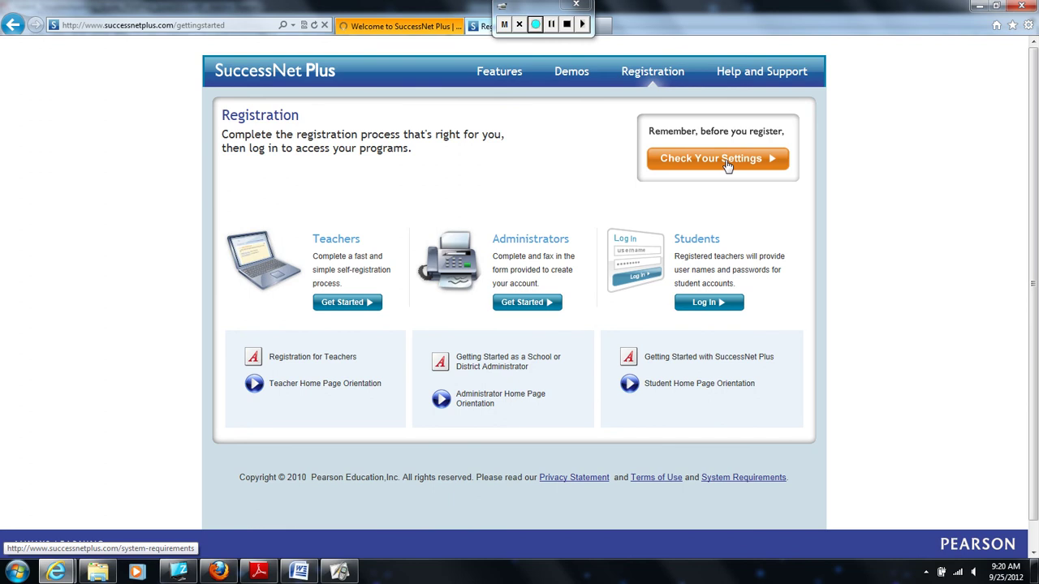
pyautogui.click(728, 166)
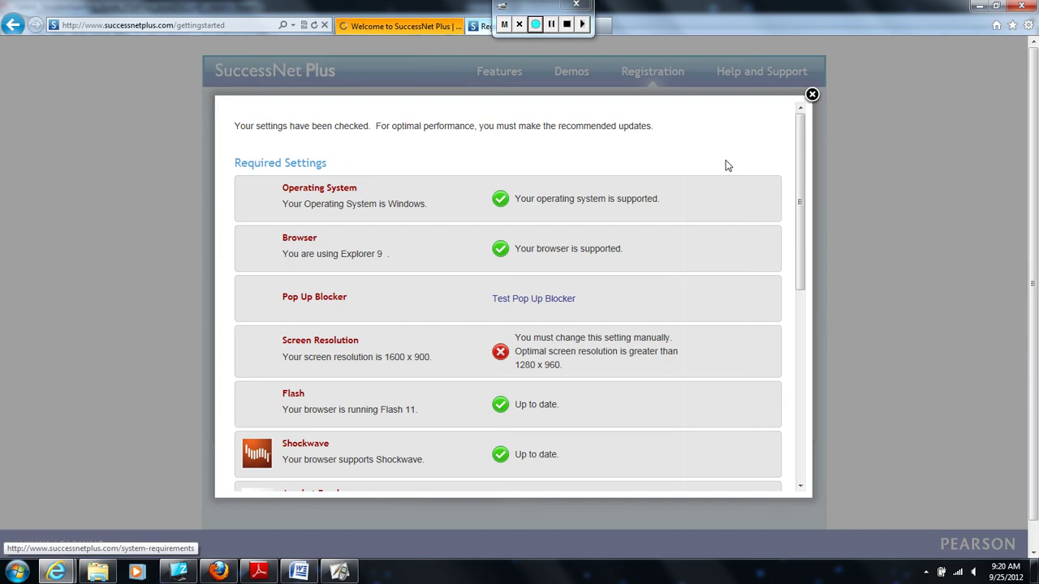
# Review the settings check results, from Operating System, Browser and Screen Resolution to the Product Specific Settings
pyautogui.scroll(-4, 725, 164)
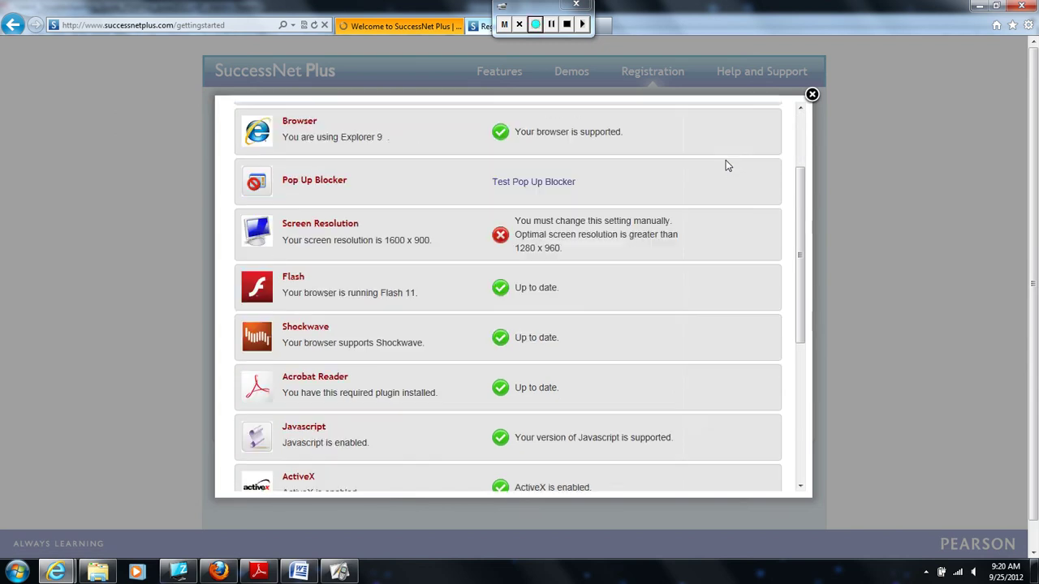
pyautogui.scroll(4, 725, 165)
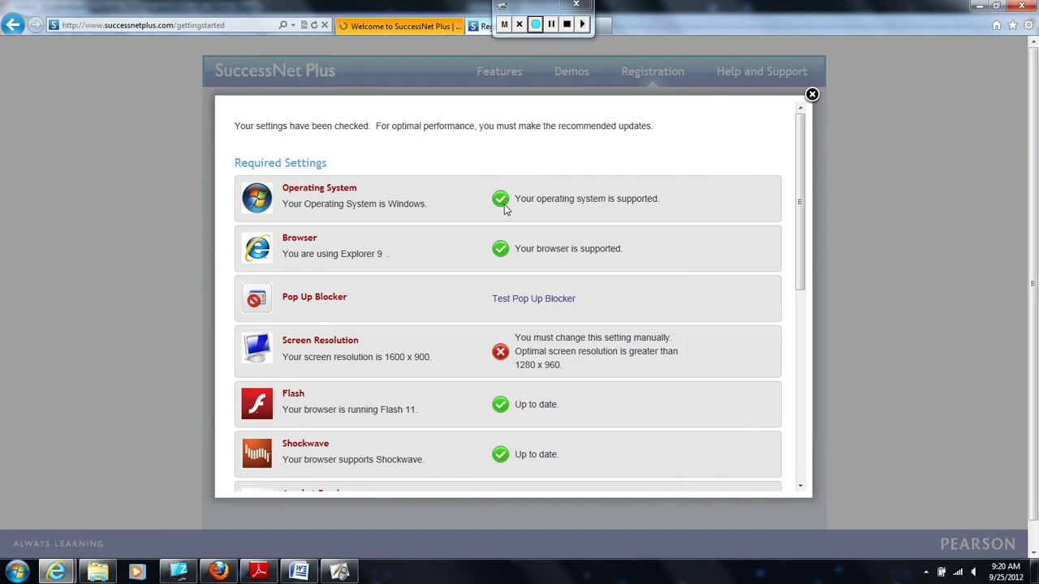
pyautogui.scroll(-5, 505, 209)
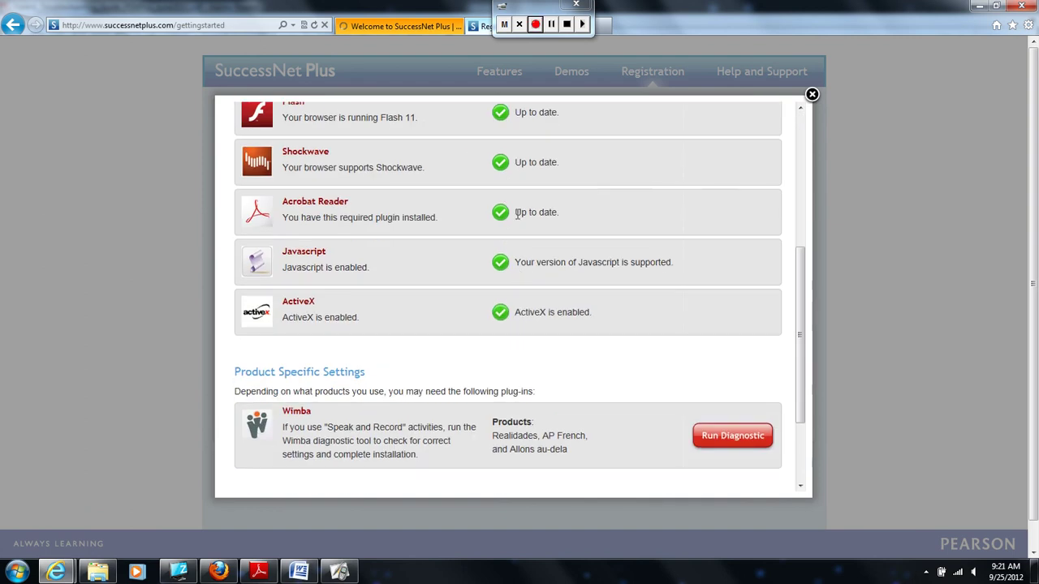
pyautogui.scroll(5, 514, 248)
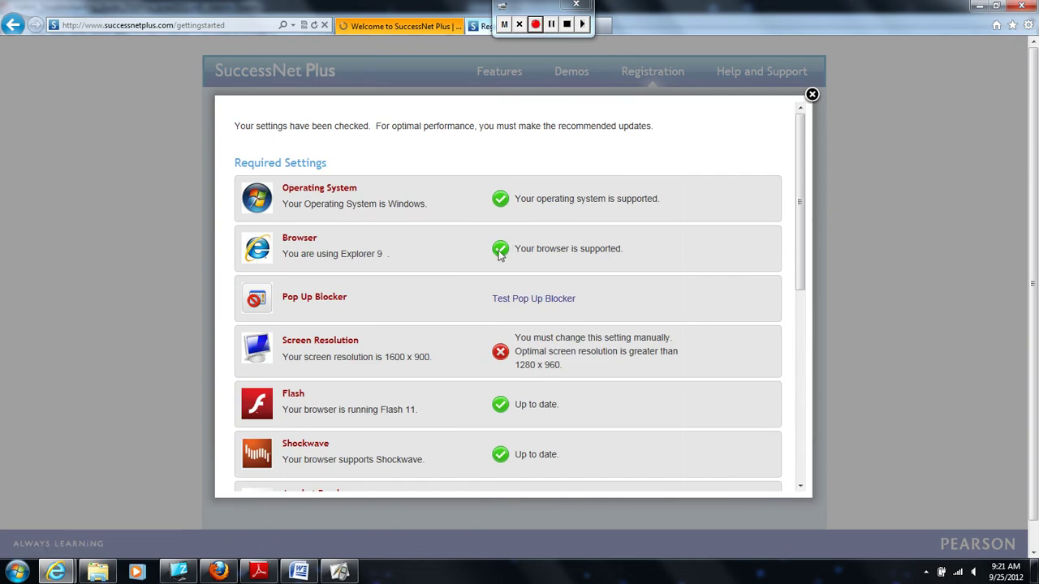
pyautogui.scroll(-2, 500, 254)
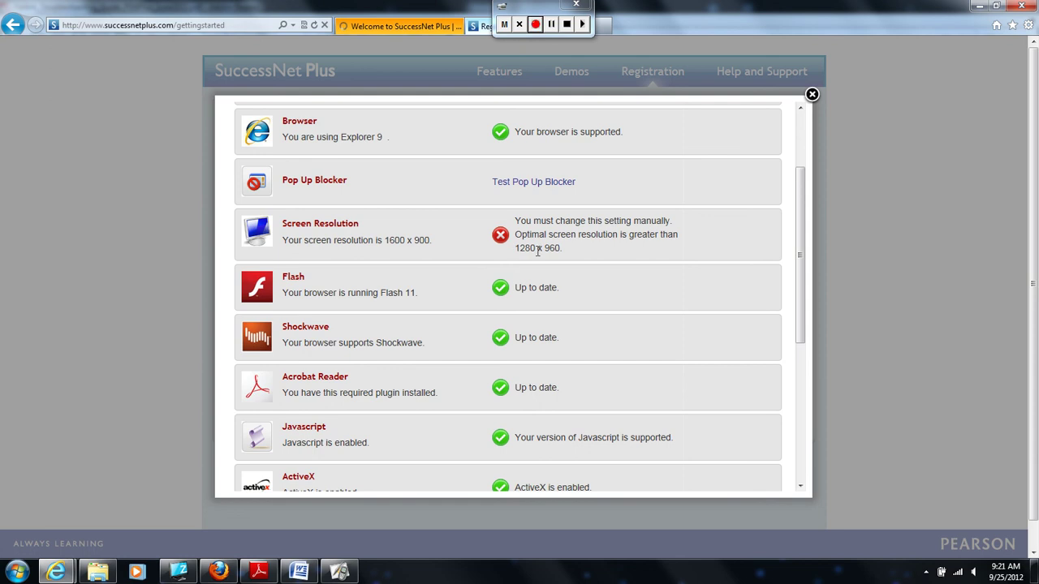
# Minimize the open windows to reach the desktop and locate its Screen resolution option
pyautogui.click(979, 6)
pyautogui.click(978, 5)
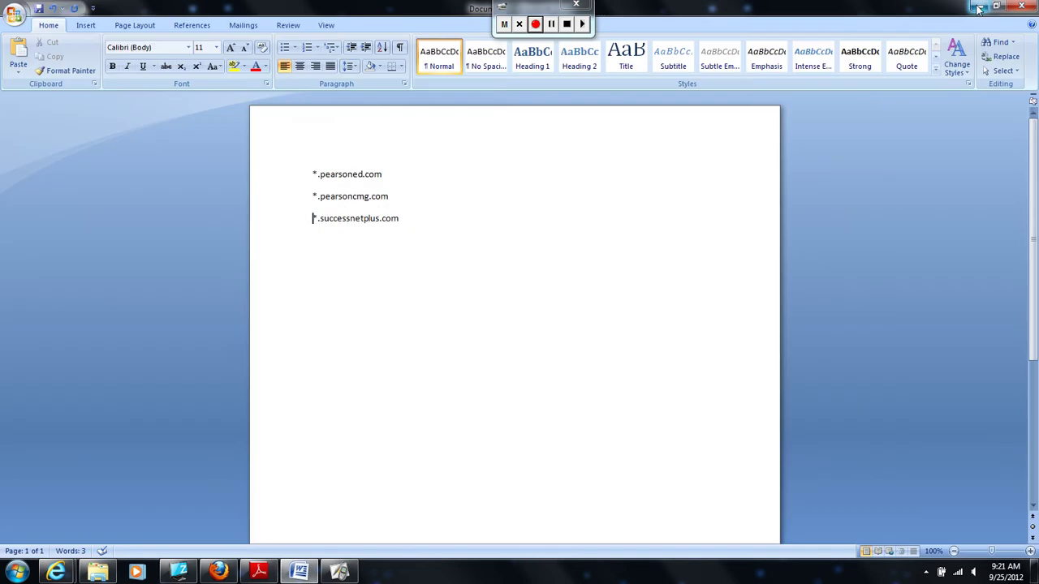
pyautogui.click(979, 6)
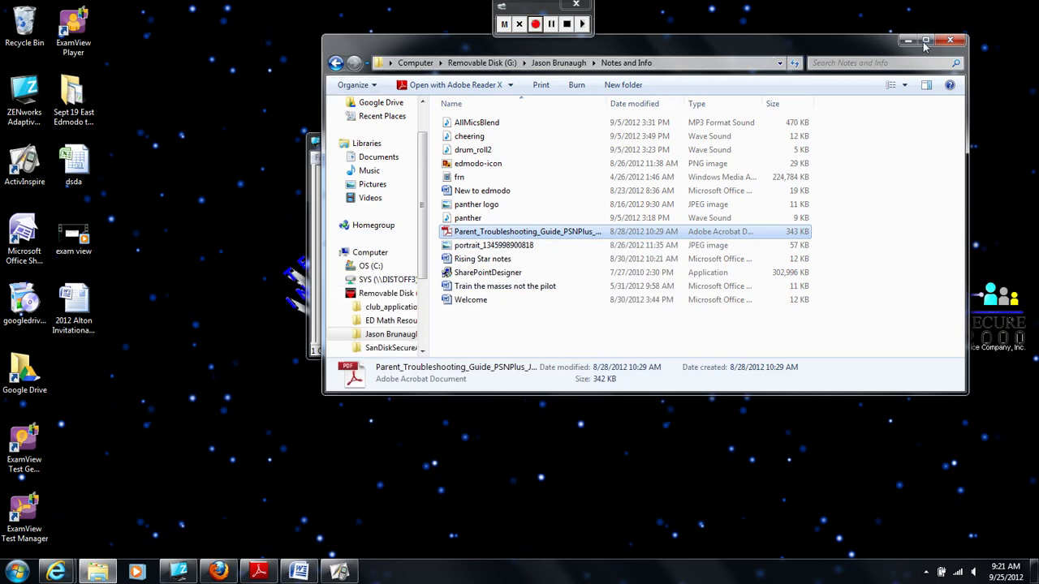
pyautogui.click(907, 40)
pyautogui.rightClick(224, 111)
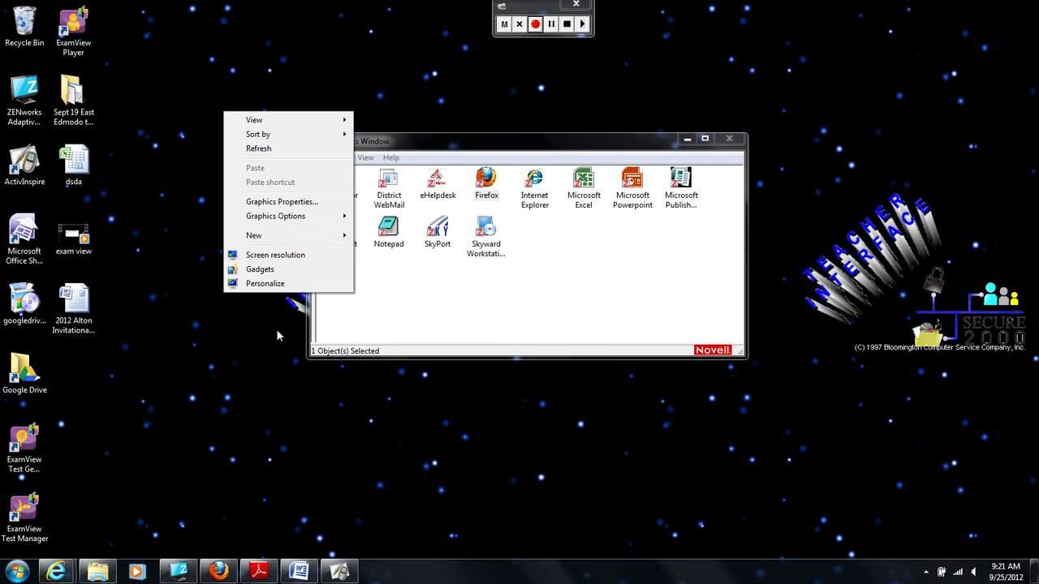
# Switch back to the PDF guide and read from Browser Tune-up to the page 3 instructions for checking for new web pages automatically
pyautogui.moveTo(218, 573)
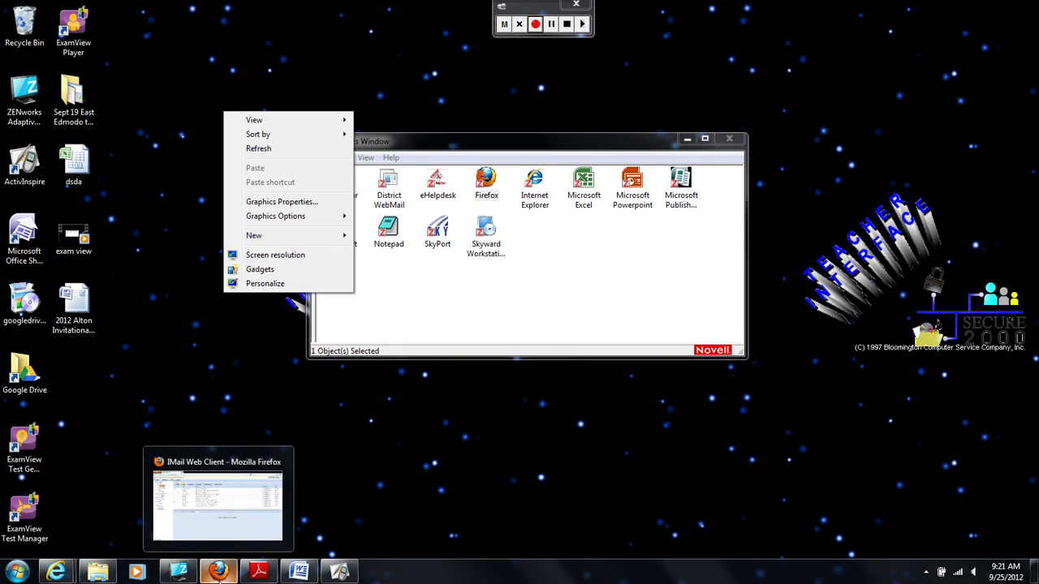
pyautogui.click(259, 572)
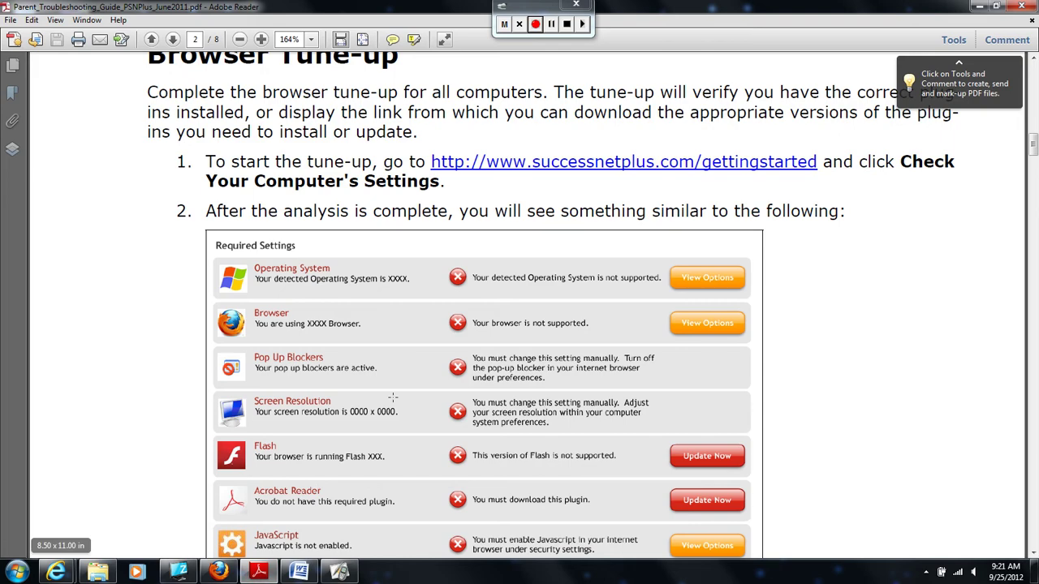
pyautogui.scroll(3, 758, 275)
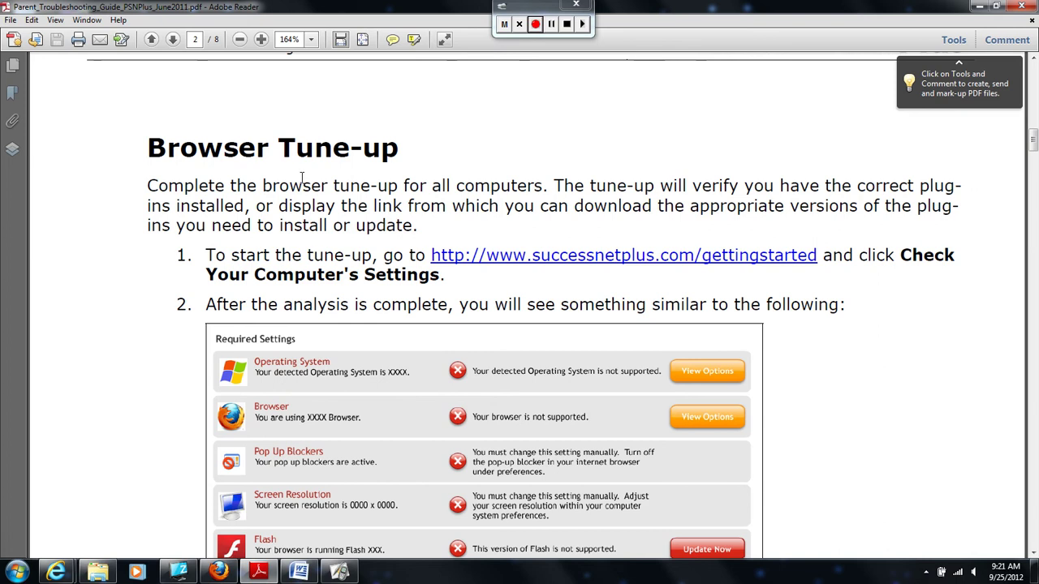
pyautogui.scroll(-6, 302, 198)
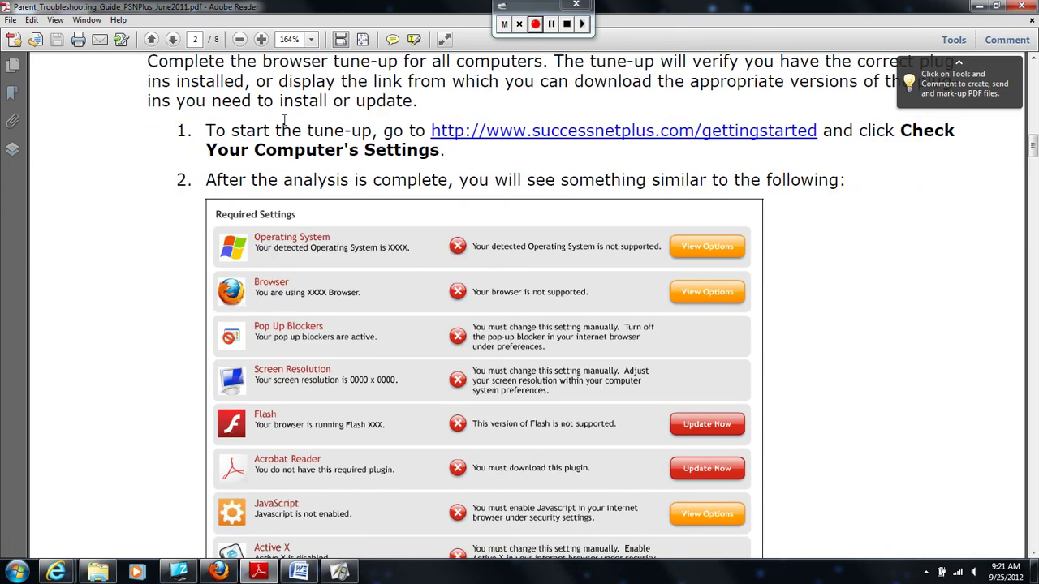
pyautogui.scroll(-7, 282, 130)
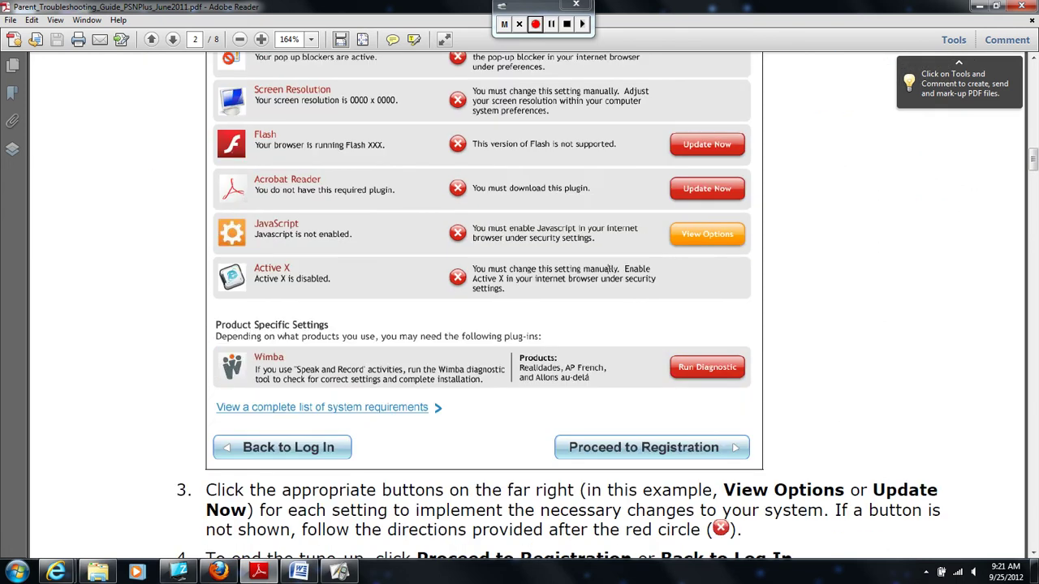
pyautogui.scroll(-13, 607, 269)
pyautogui.scroll(-14, 608, 252)
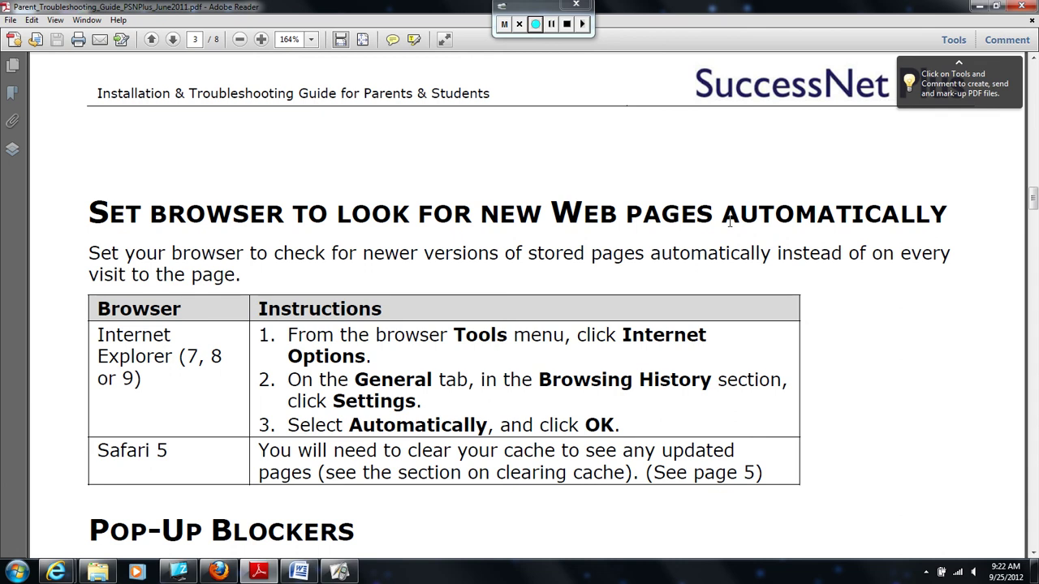
pyautogui.scroll(-1, 728, 221)
pyautogui.scroll(-2, 731, 225)
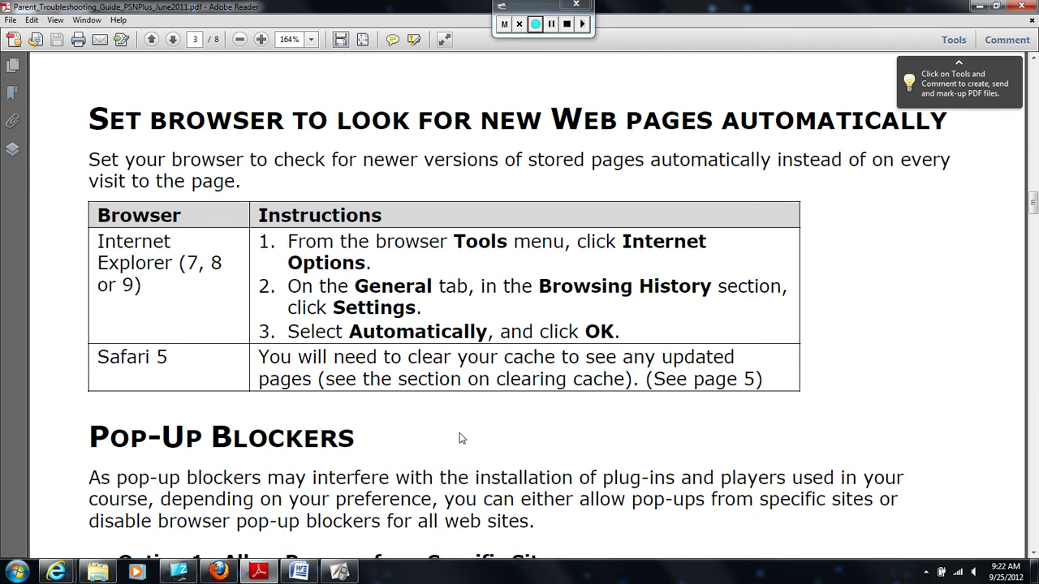
pyautogui.moveTo(207, 574)
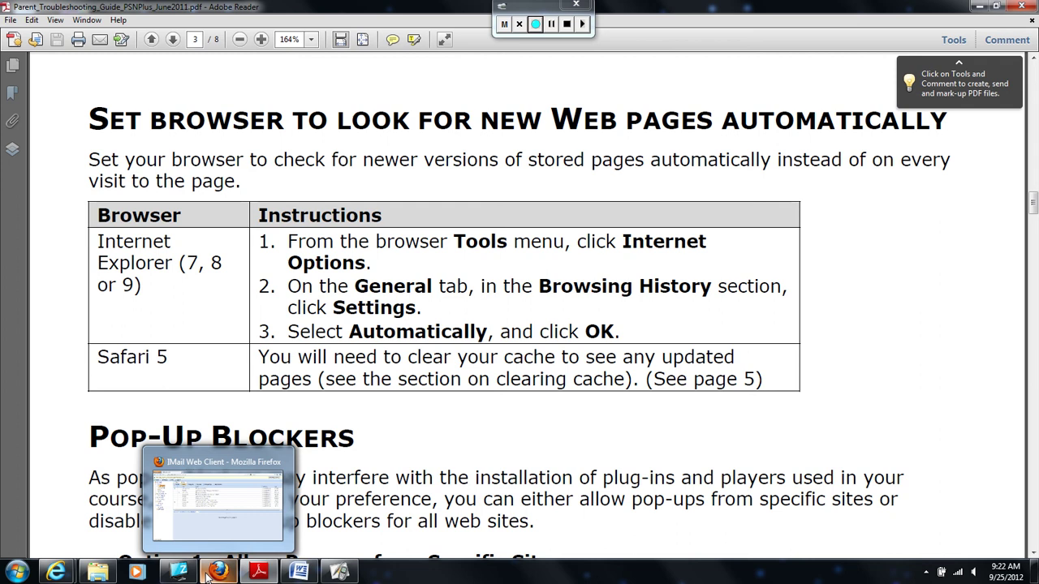
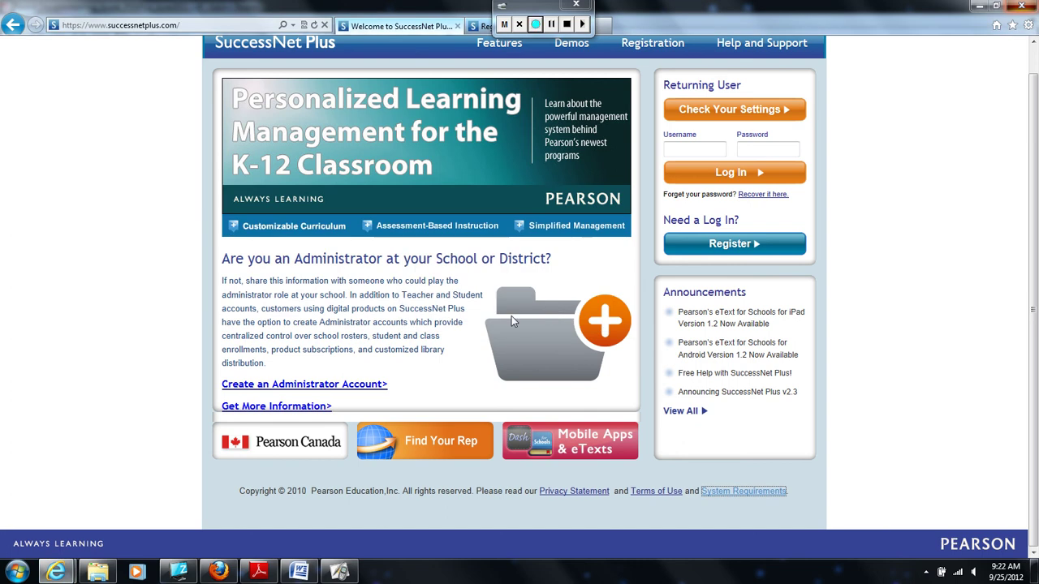
# Close all of the browser's open tabs, restart Internet Explorer and allow scripts to run on its home page
pyautogui.click(1021, 8)
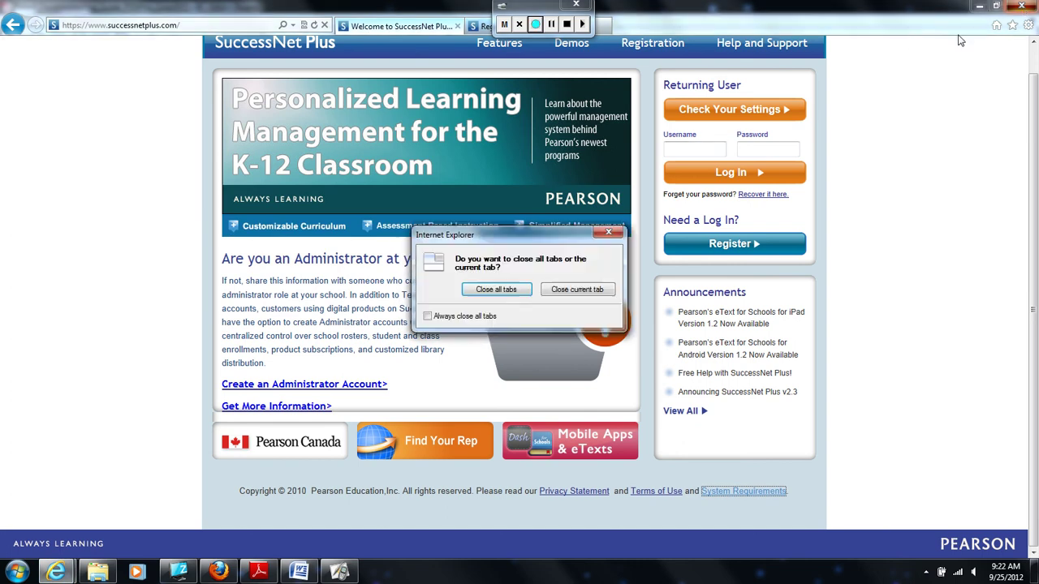
pyautogui.click(516, 292)
pyautogui.click(57, 572)
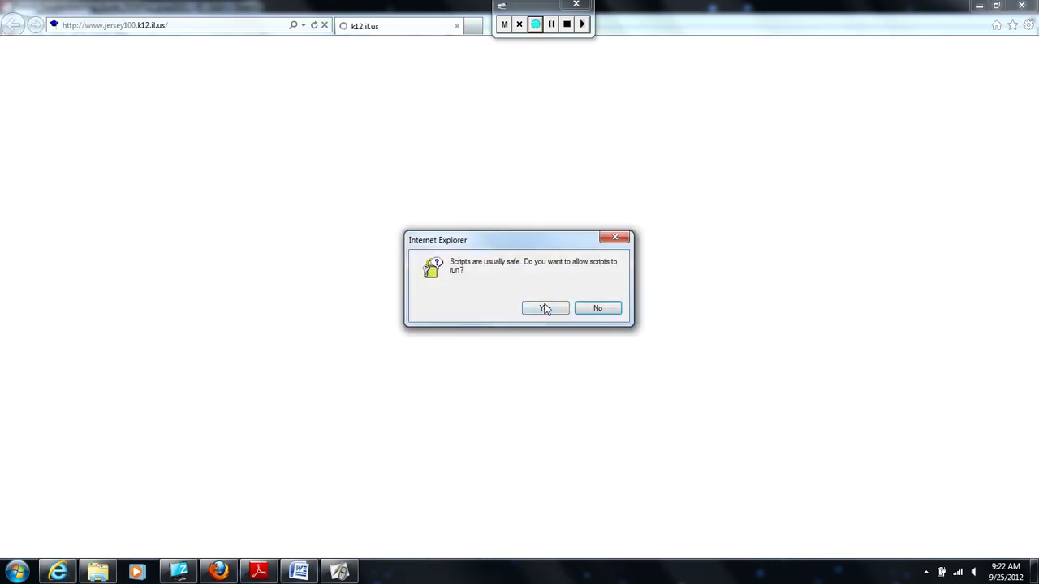
pyautogui.click(543, 308)
pyautogui.click(546, 309)
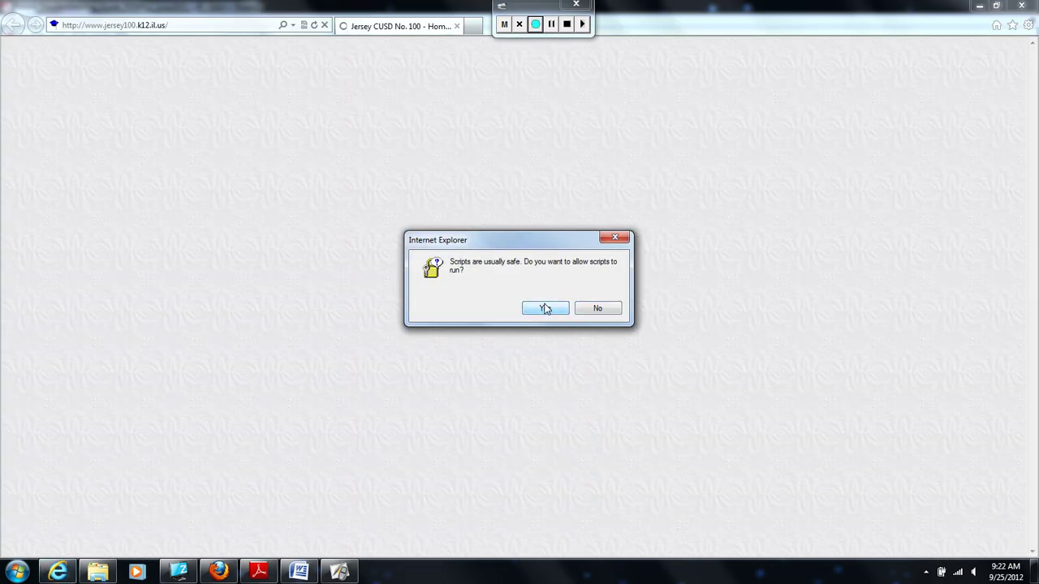
pyautogui.click(545, 309)
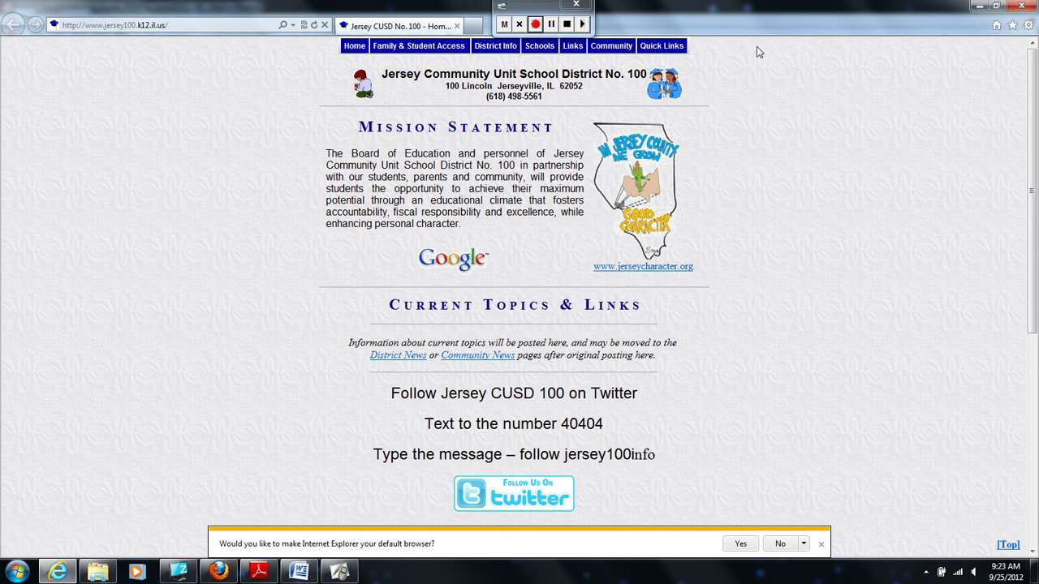
# Set the browsing history options to check for newer versions of stored pages automatically, and save the Internet options
pyautogui.click(1028, 26)
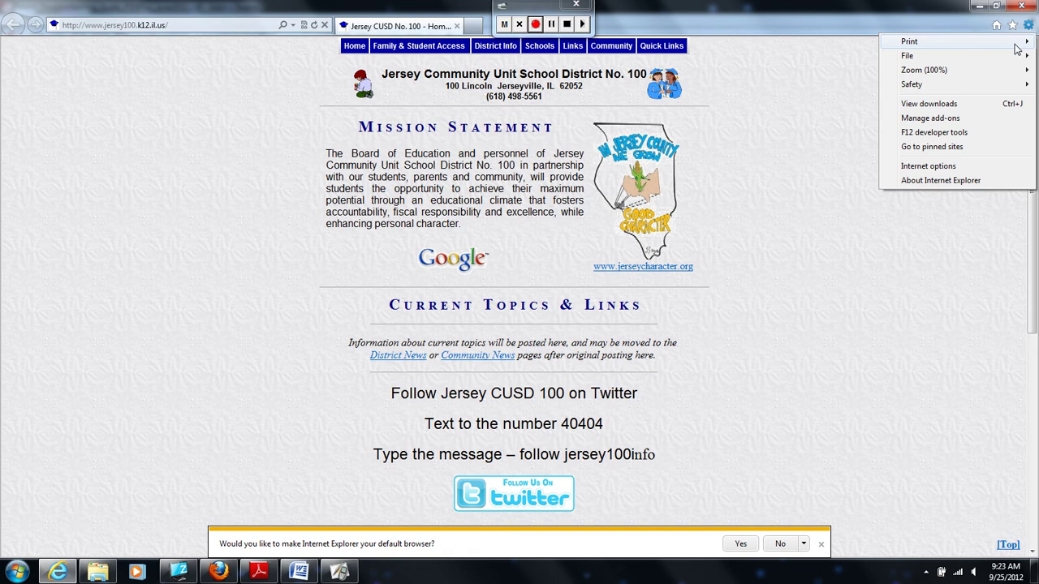
pyautogui.click(927, 166)
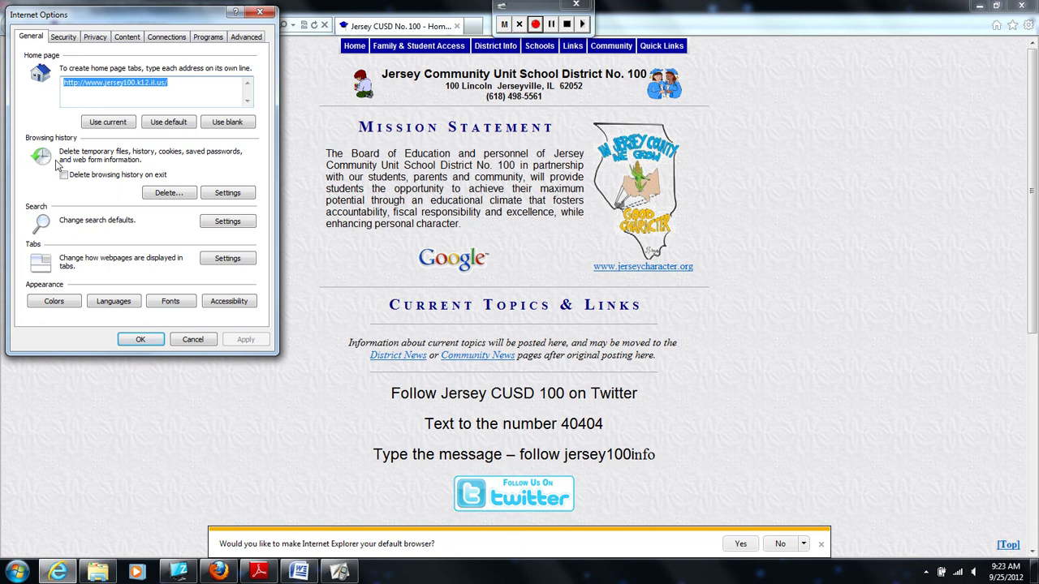
pyautogui.click(246, 199)
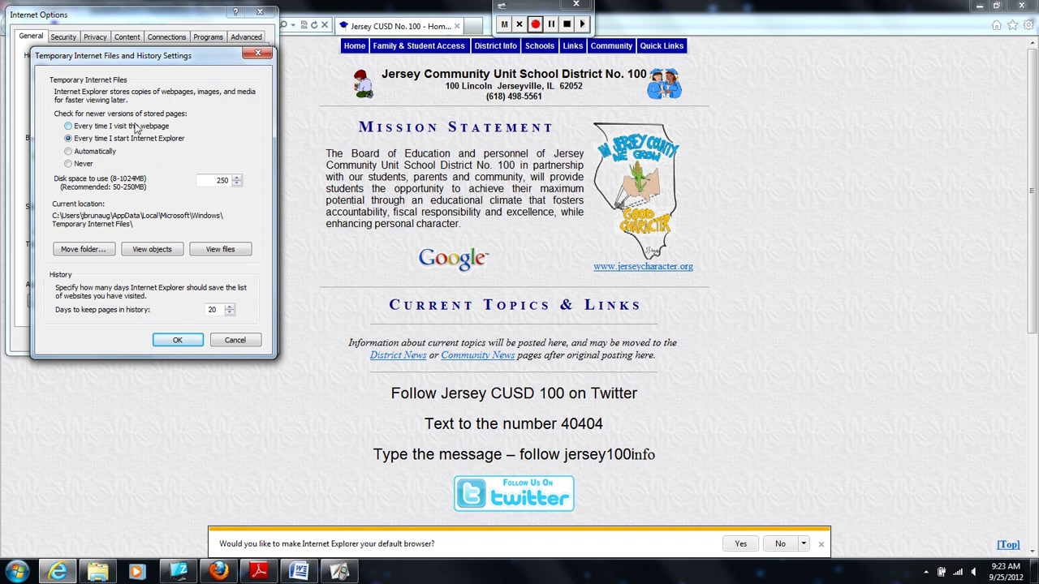
pyautogui.click(68, 152)
pyautogui.click(177, 341)
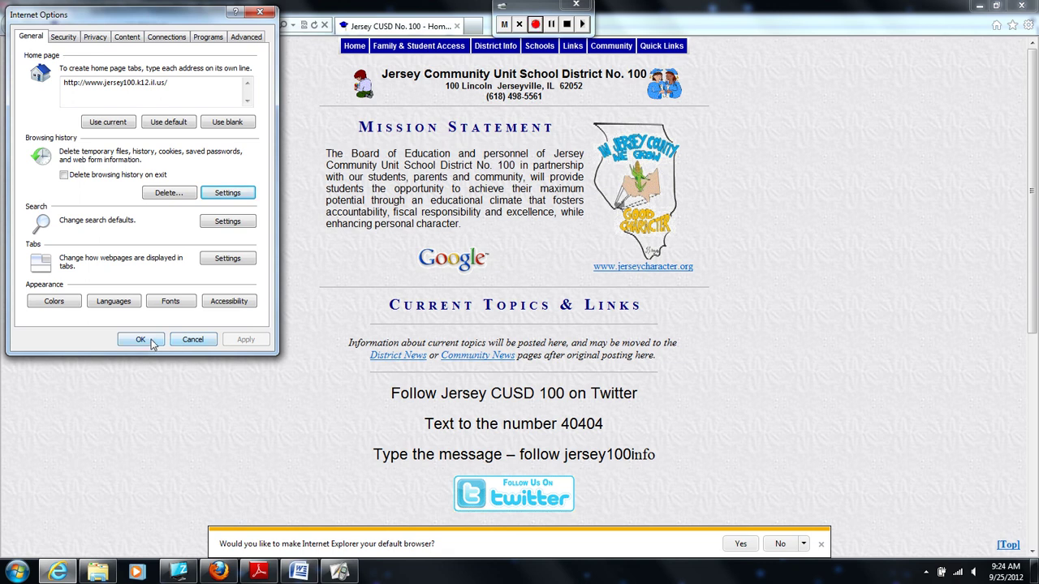
pyautogui.click(140, 339)
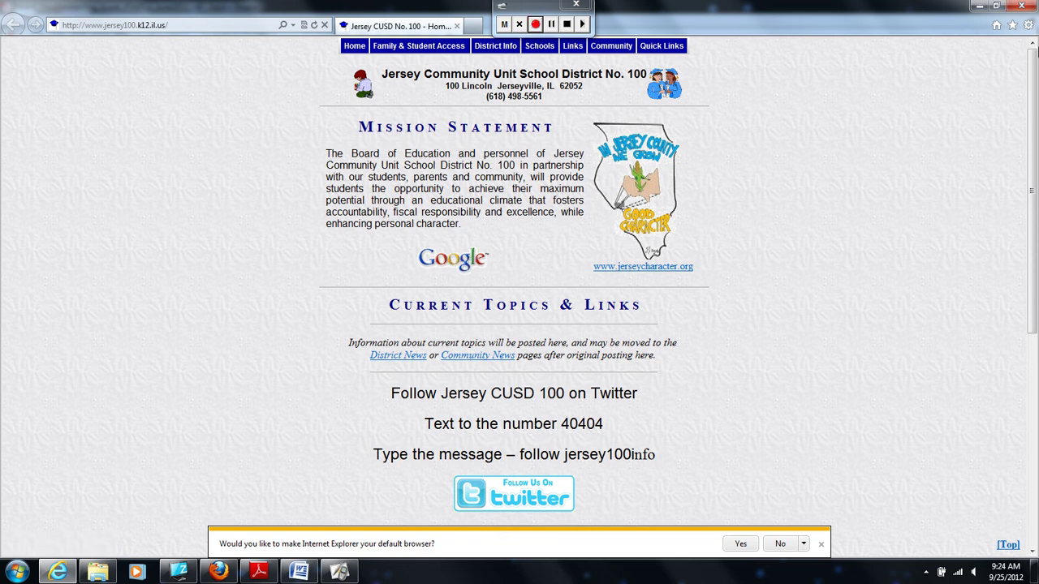
# Open the Pop-up Blocker Settings from the privacy section of the Internet options
pyautogui.click(1027, 27)
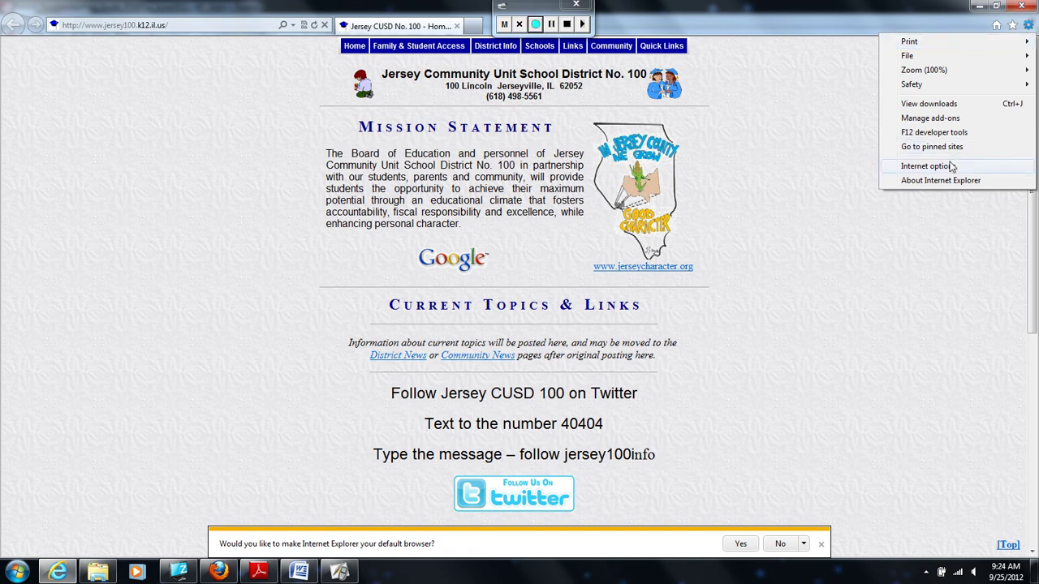
pyautogui.click(925, 165)
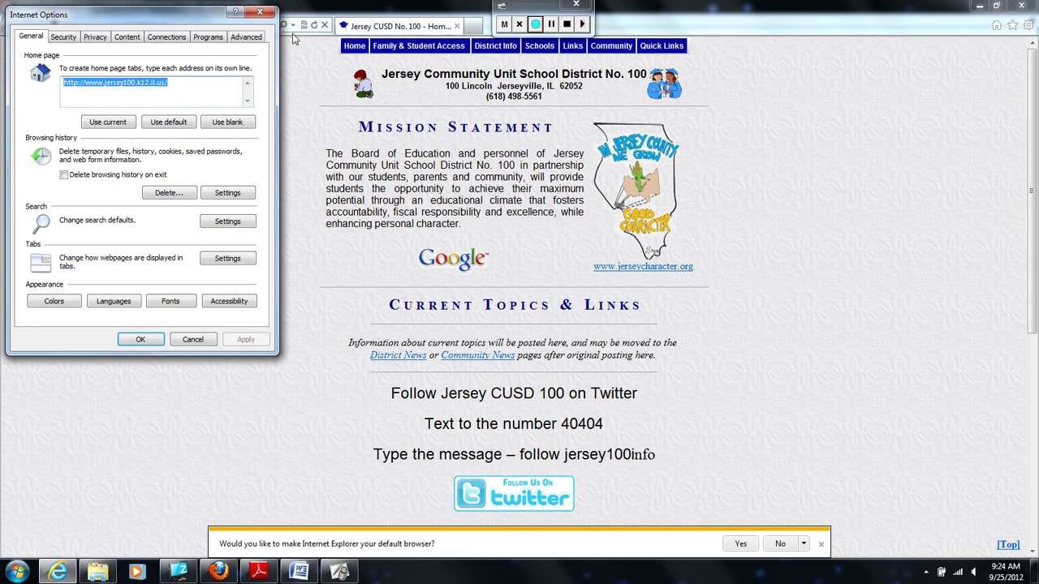
pyautogui.click(96, 37)
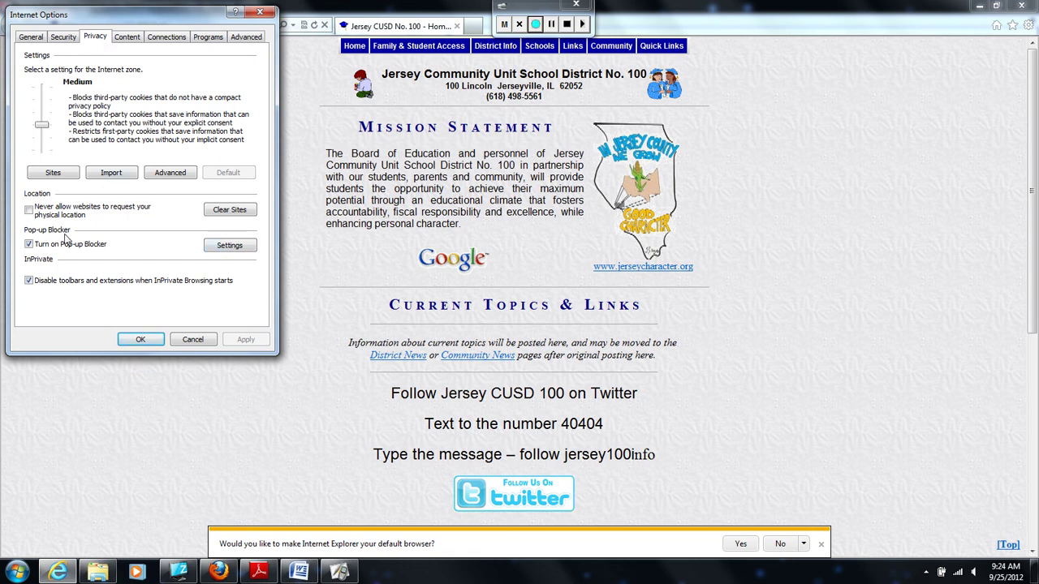
pyautogui.click(229, 245)
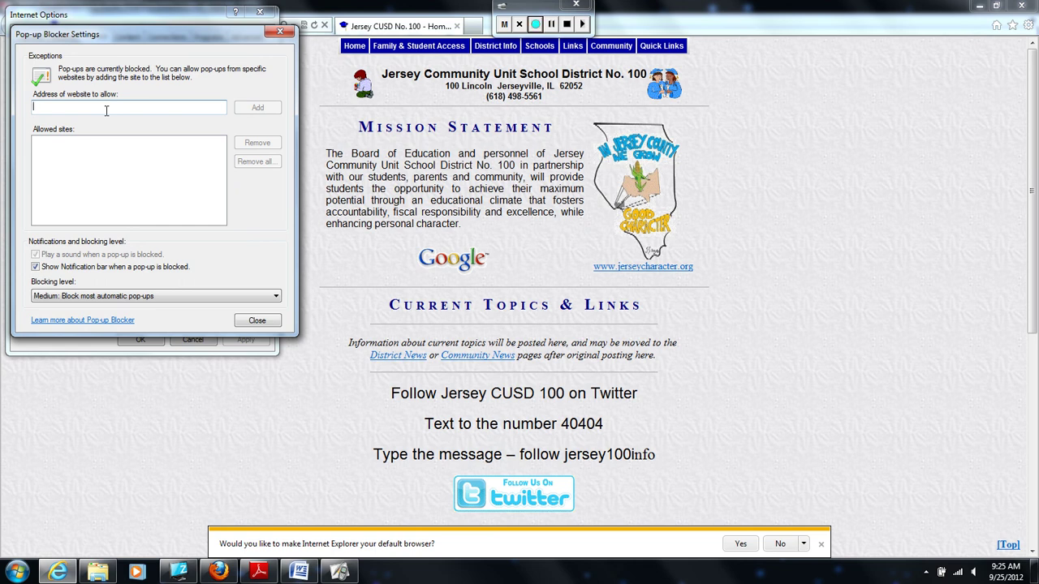
# Copy *.pearsoned.com from the Word document and add it to the allowed sites in Internet Explorer's pop-up blocker
pyautogui.click(298, 572)
pyautogui.moveTo(313, 173); pyautogui.dragTo(389, 175)
pyautogui.hotkey('ctrl', 'c')
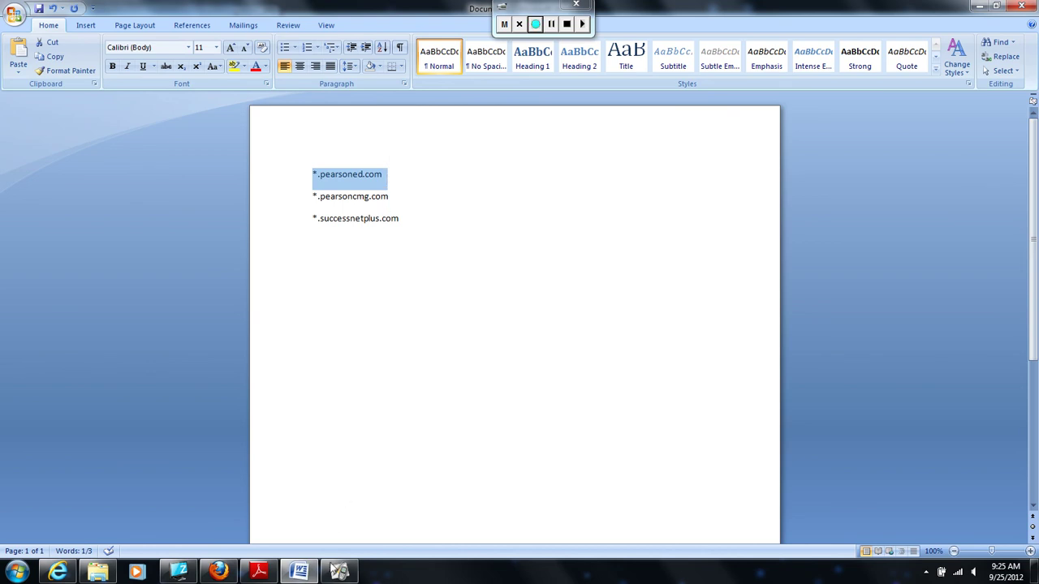
pyautogui.moveTo(297, 574)
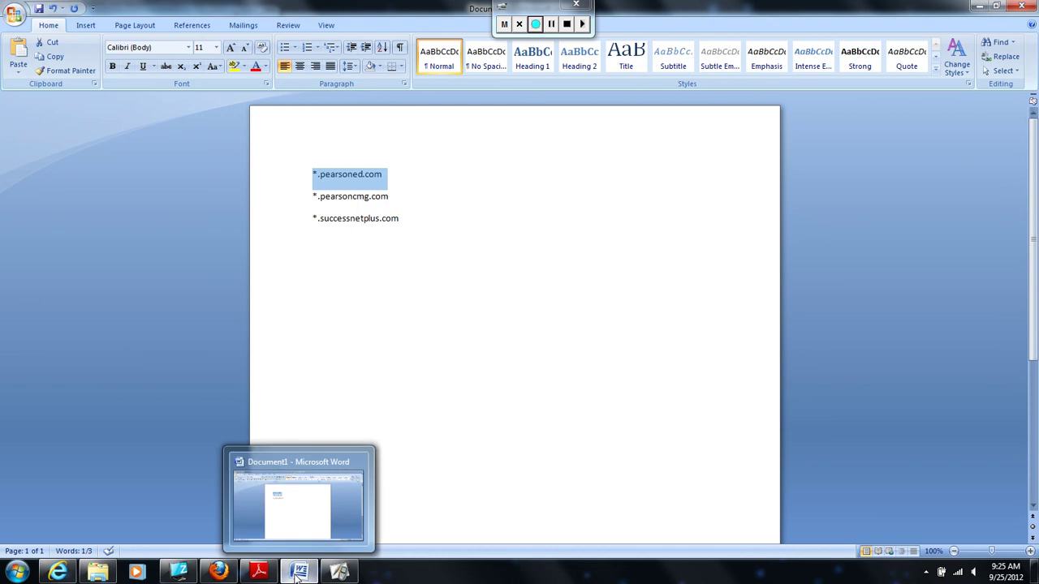
pyautogui.moveTo(217, 573)
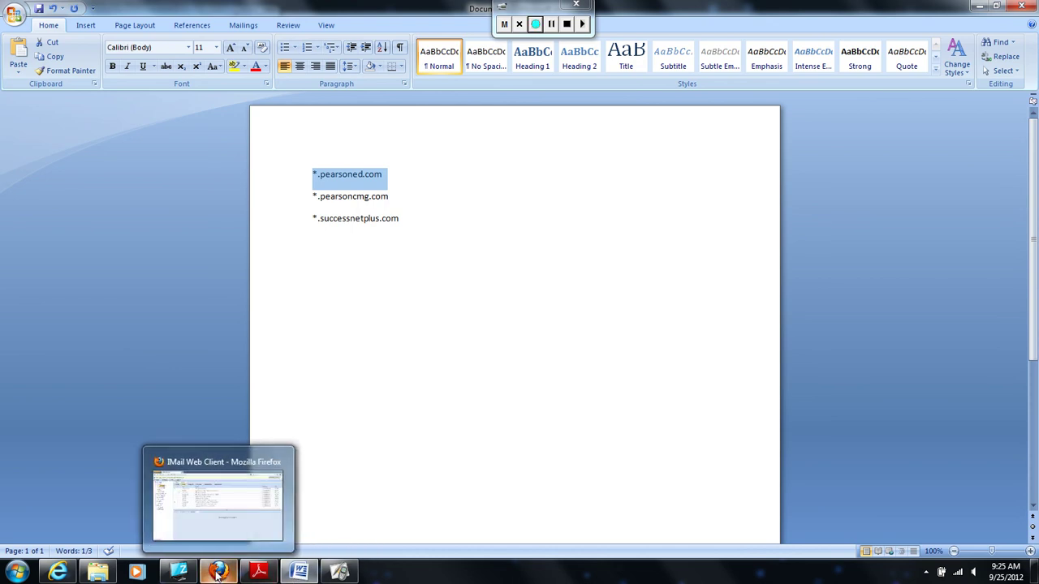
pyautogui.click(217, 573)
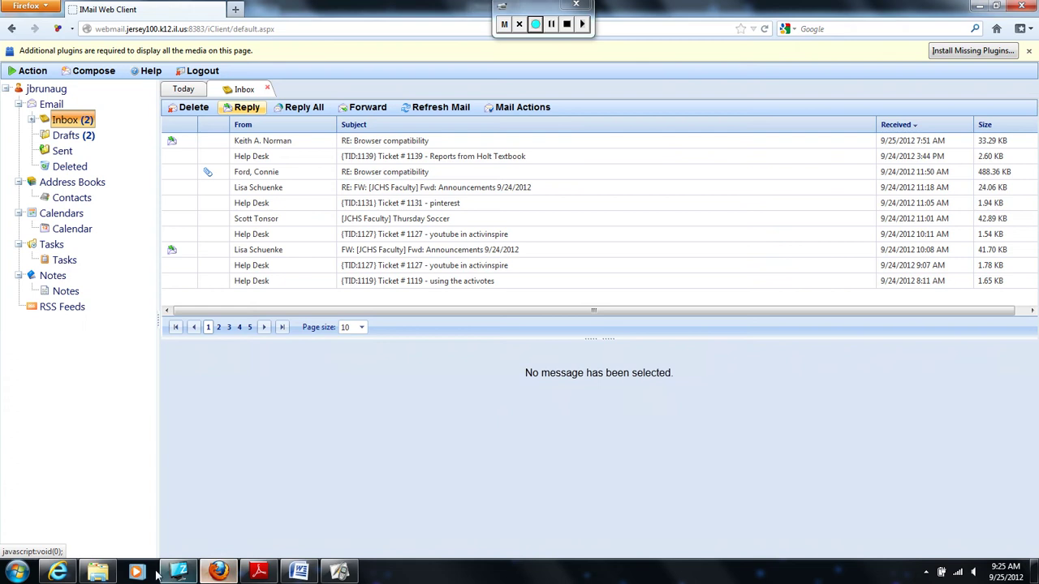
pyautogui.click(56, 573)
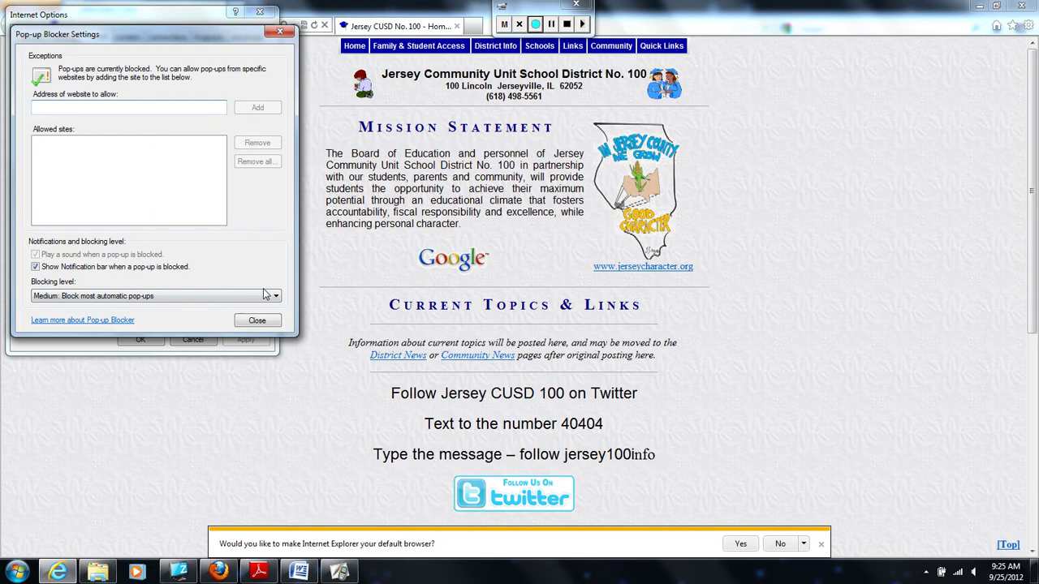
pyautogui.rightClick(76, 109)
pyautogui.click(102, 168)
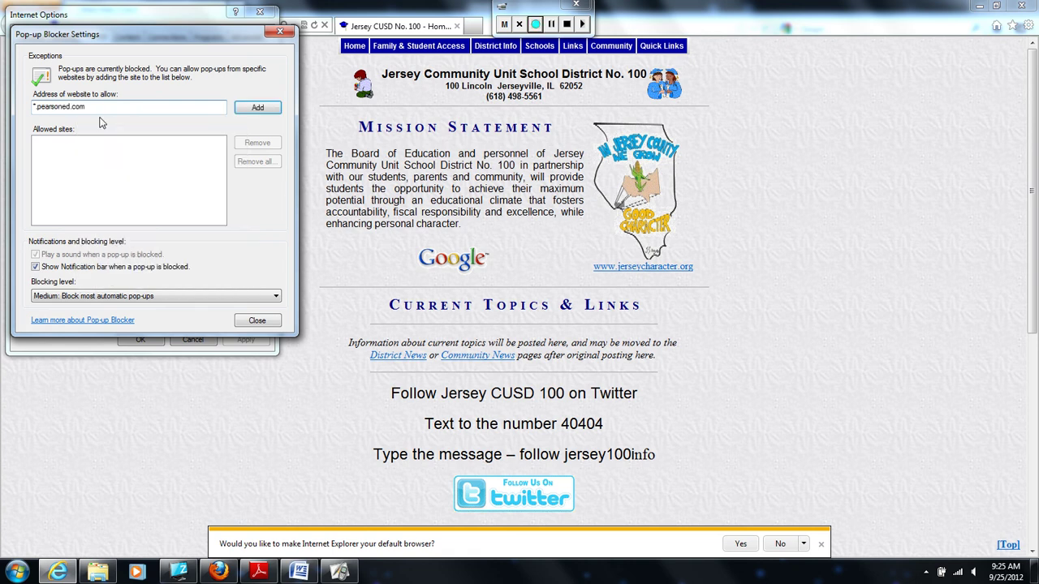
pyautogui.click(251, 108)
# Copy *.pearsoncmg.com from the Word document and add it to the pop-up blocker's allowed sites
pyautogui.click(298, 572)
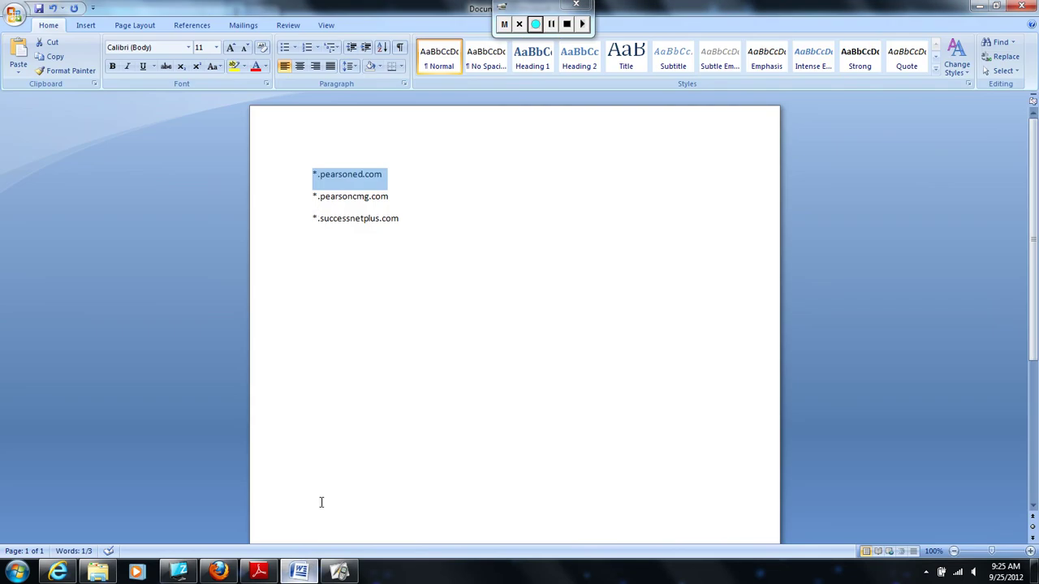
pyautogui.moveTo(311, 199); pyautogui.dragTo(394, 201)
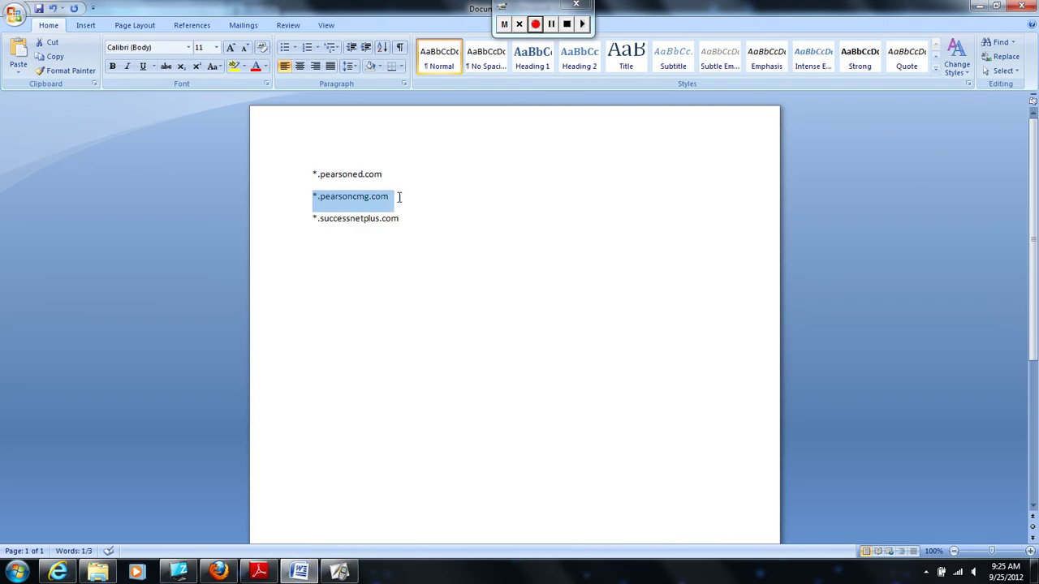
pyautogui.rightClick(379, 205)
pyautogui.click(400, 225)
pyautogui.click(57, 572)
pyautogui.rightClick(65, 107)
pyautogui.click(106, 162)
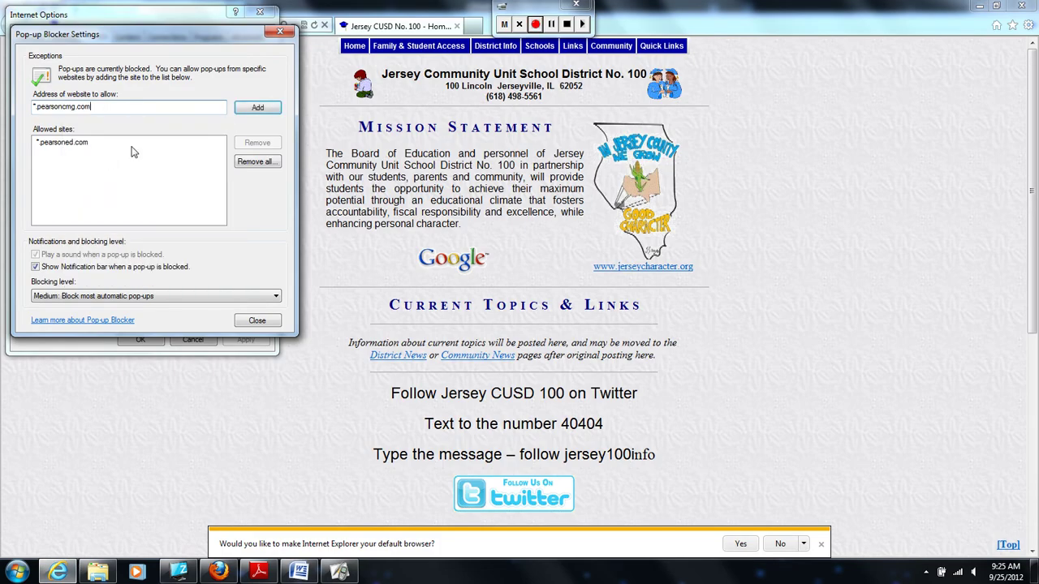
pyautogui.click(257, 108)
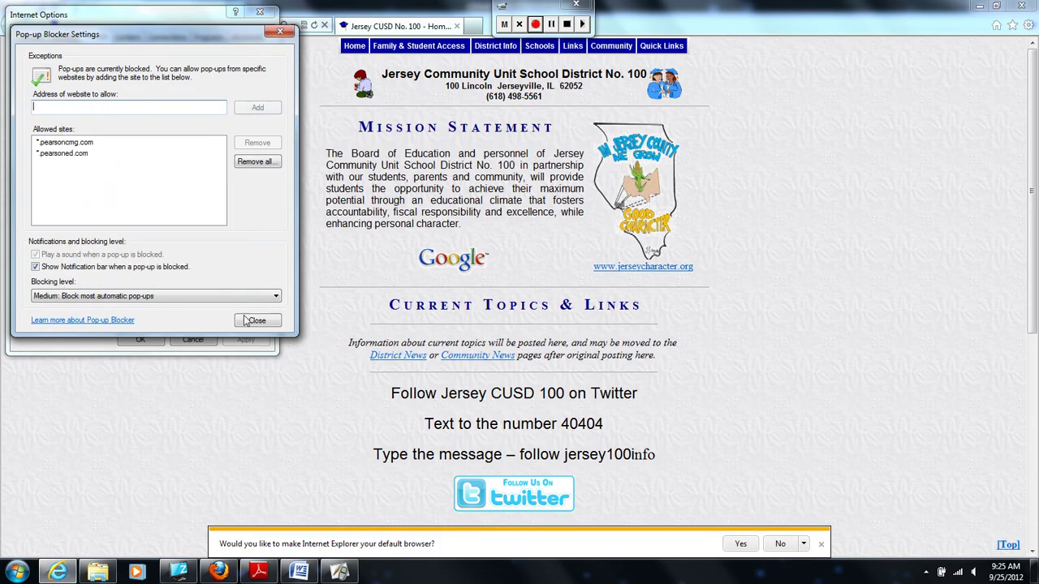
# Add *.successnetplus.com from the Word document to the pop-up blocker's allowed sites, and save the Internet options
pyautogui.click(299, 572)
pyautogui.moveTo(313, 218); pyautogui.dragTo(393, 215)
pyautogui.rightClick(393, 218)
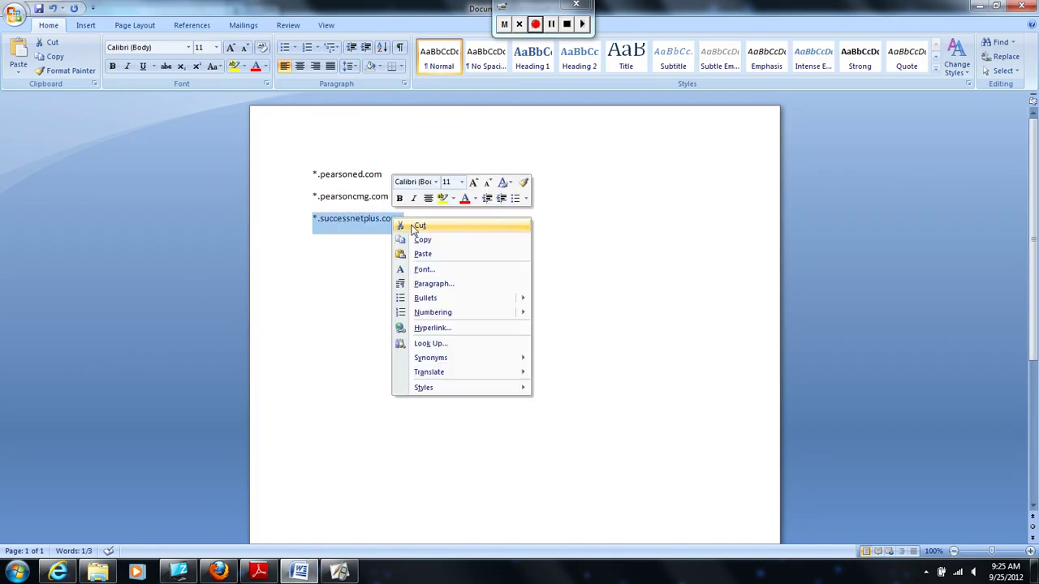
pyautogui.press('c')
pyautogui.click(57, 572)
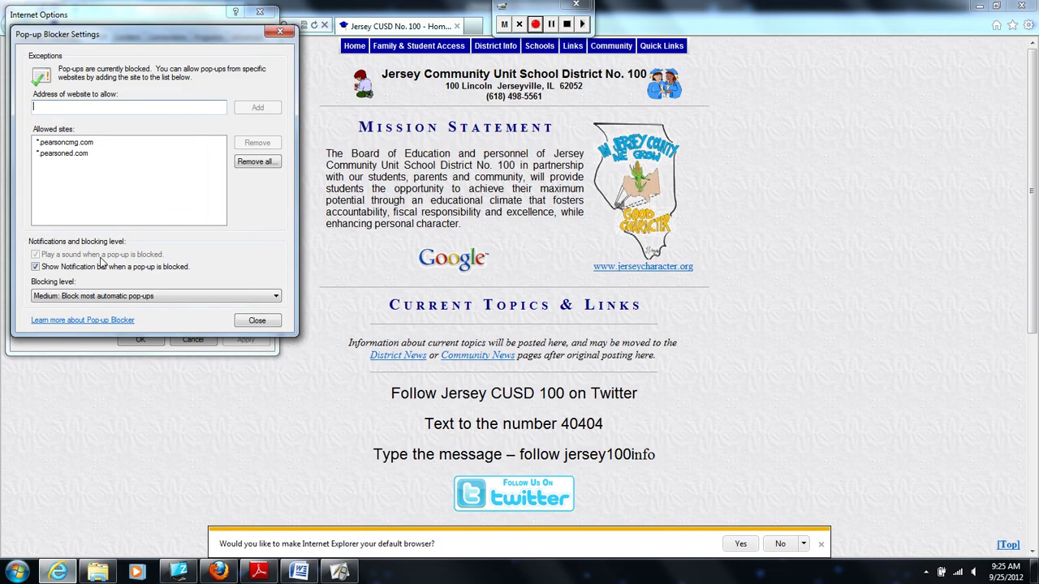
pyautogui.rightClick(133, 120)
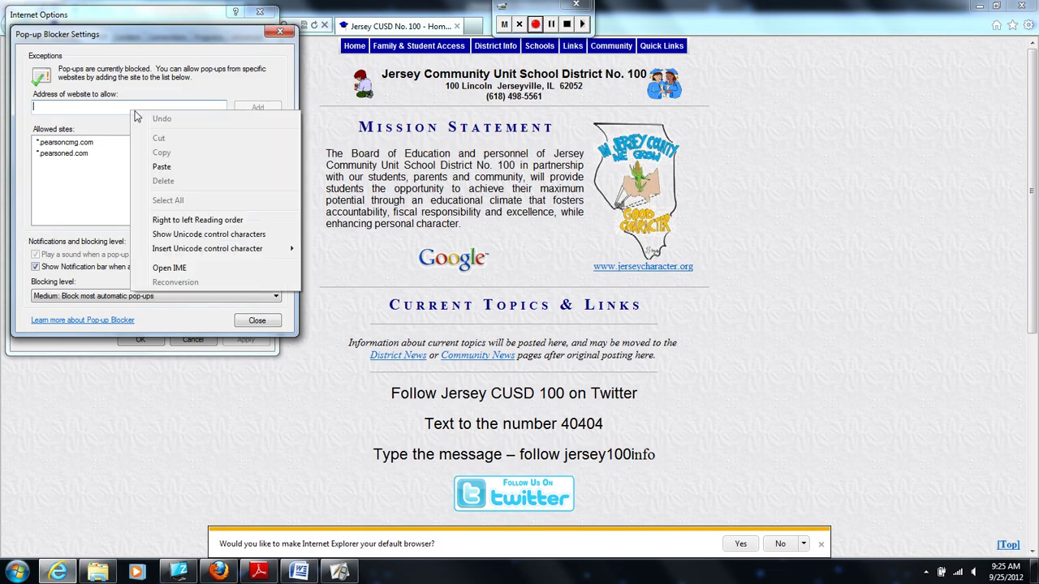
pyautogui.click(162, 165)
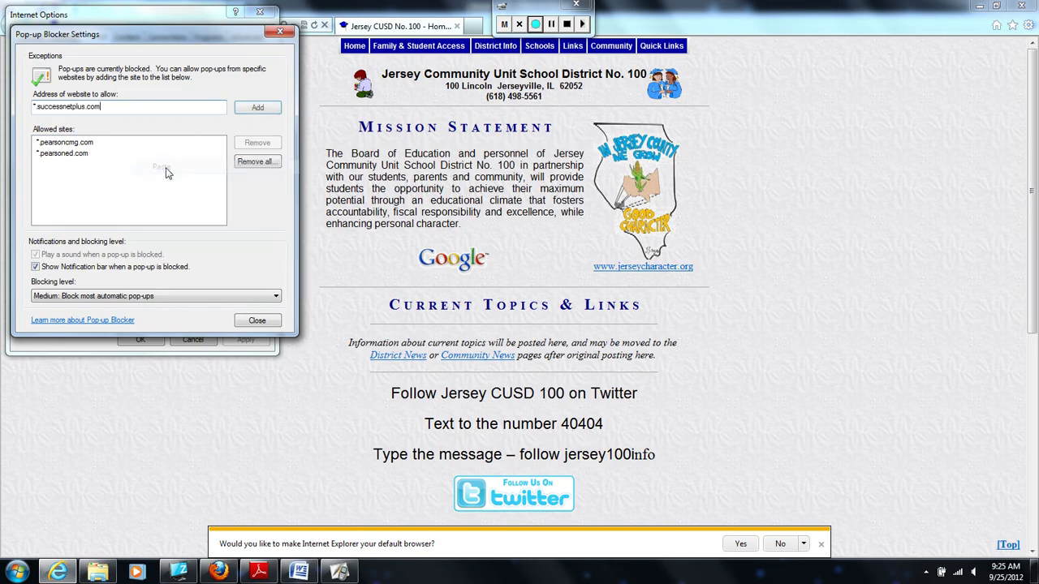
pyautogui.click(254, 111)
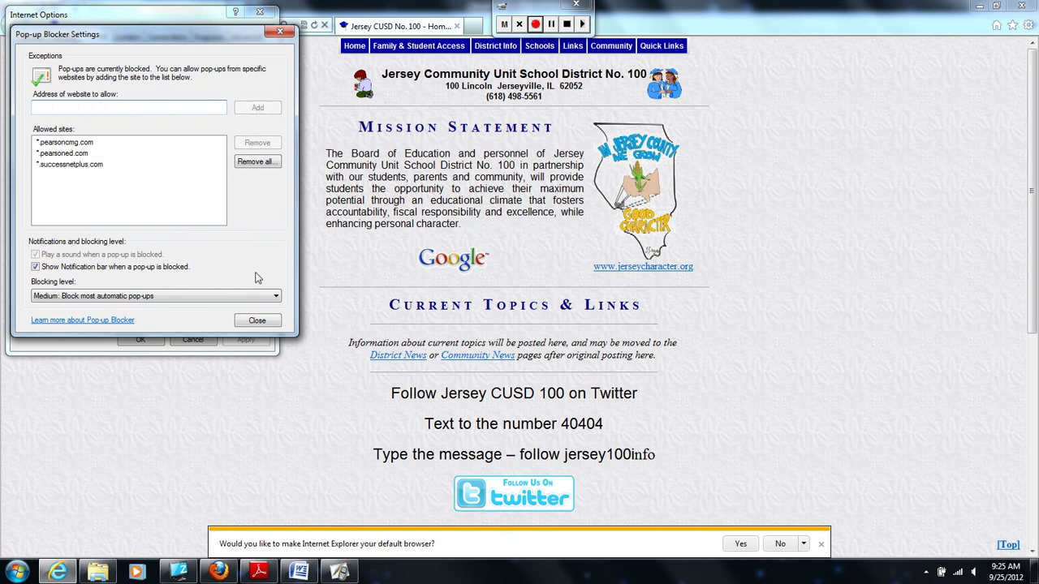
pyautogui.click(257, 321)
pyautogui.click(142, 340)
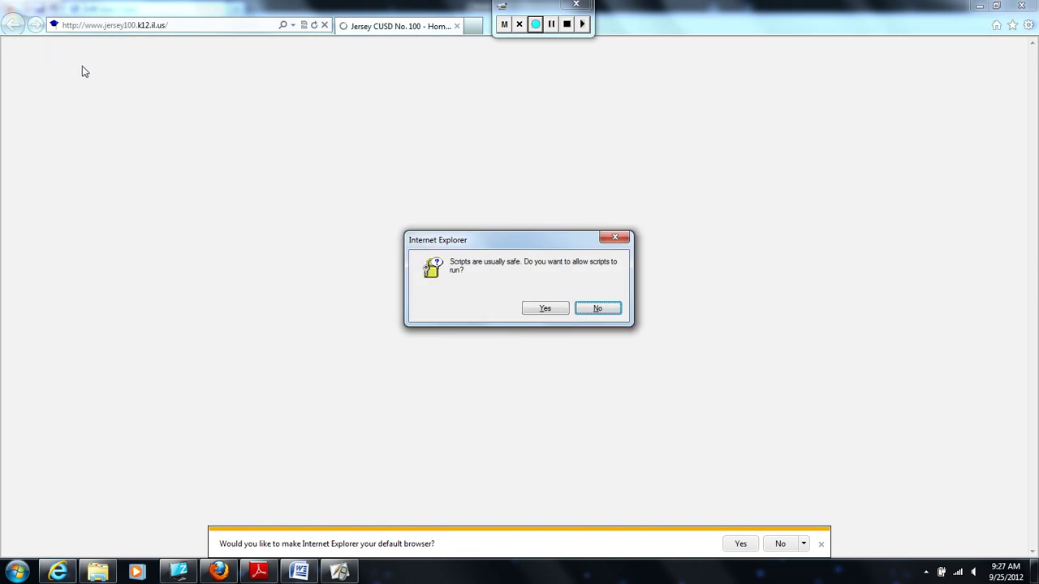
# Allow scripts on the browser's home page and view the list of toolbars that can be shown, without choosing one
pyautogui.click(550, 310)
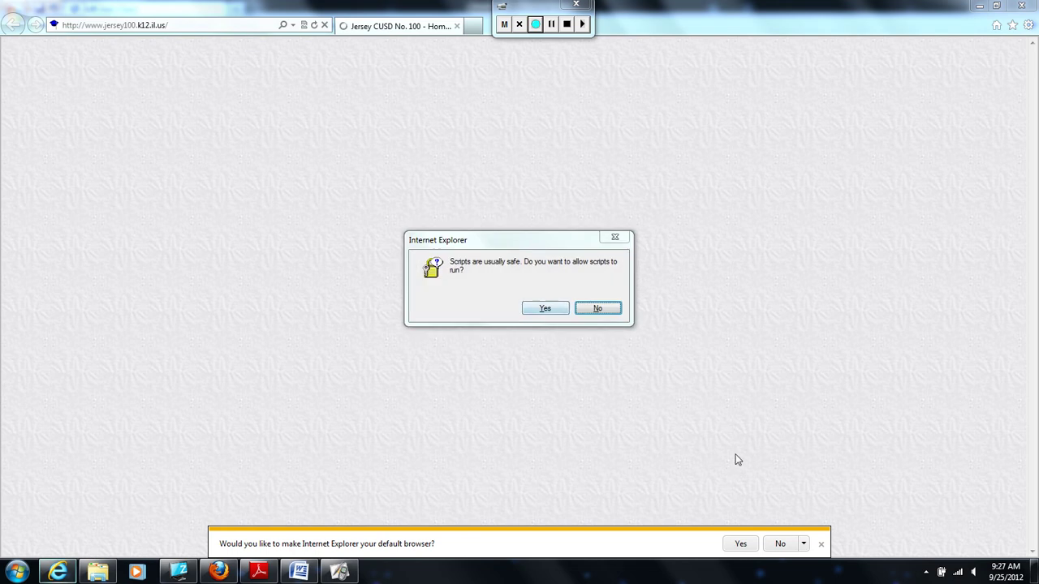
pyautogui.click(544, 309)
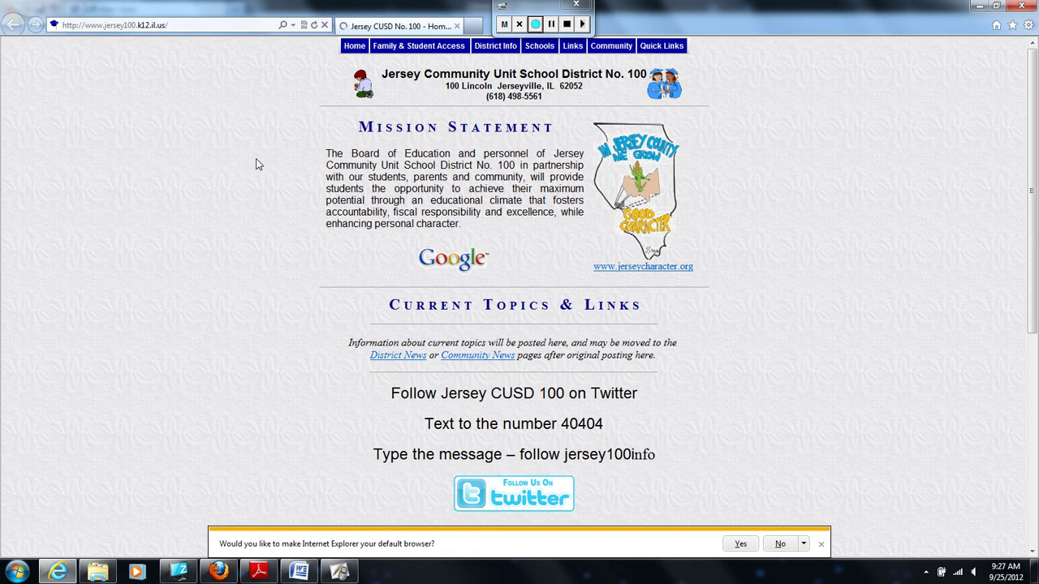
pyautogui.hotkey('alt', 'v')
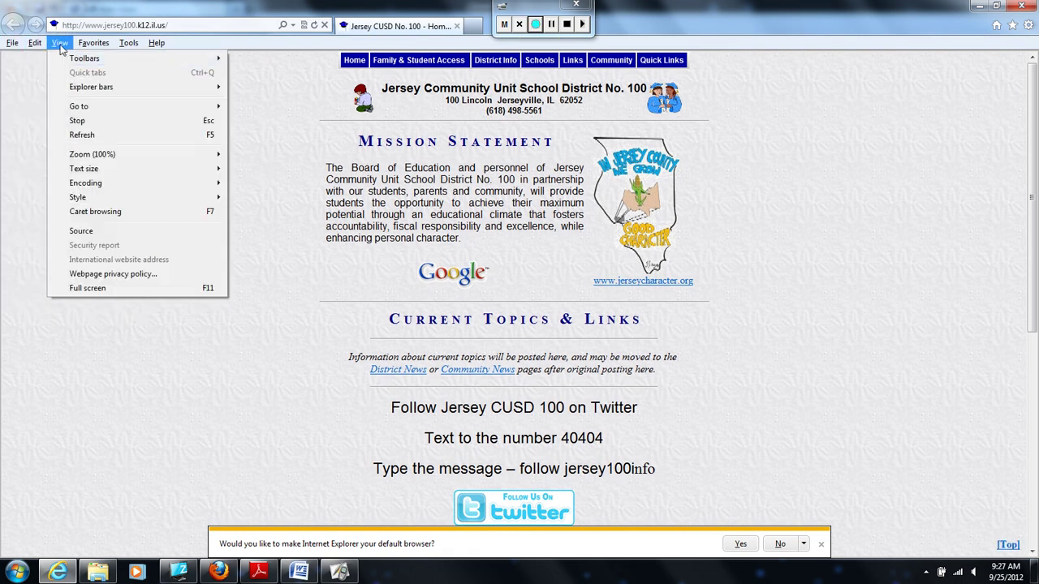
pyautogui.moveTo(66, 61)
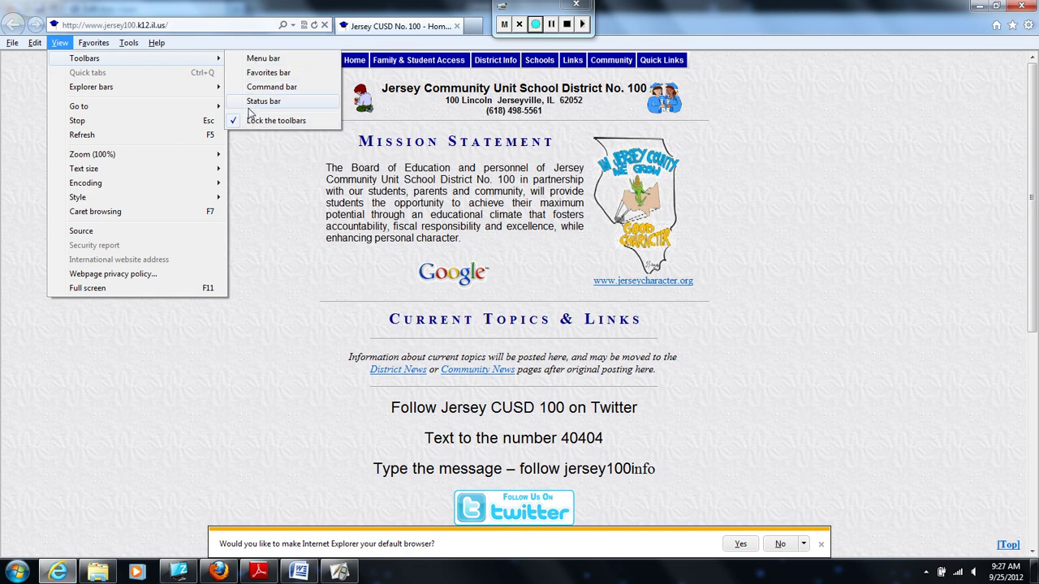
pyautogui.click(270, 218)
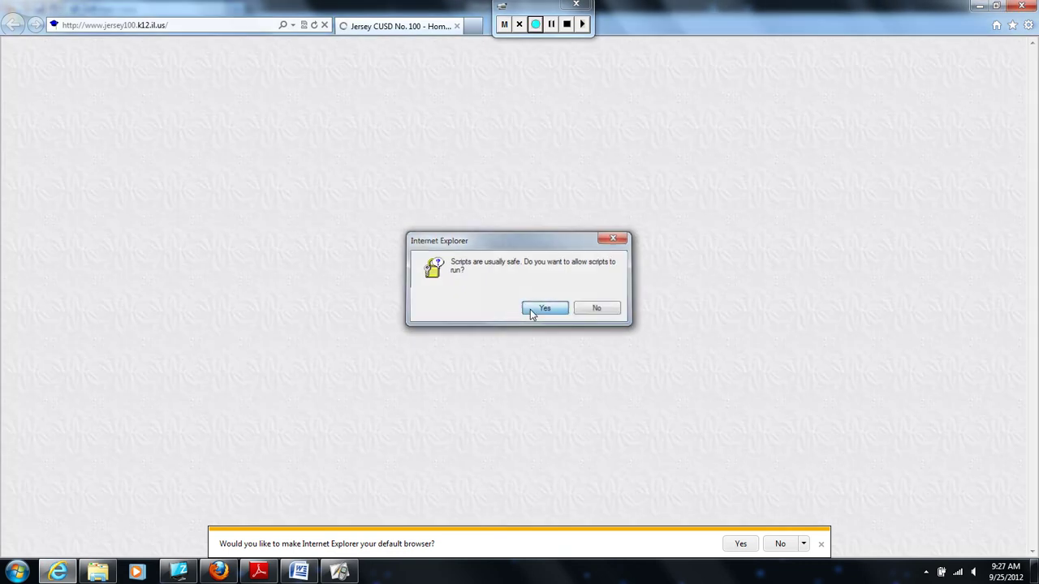
pyautogui.click(542, 309)
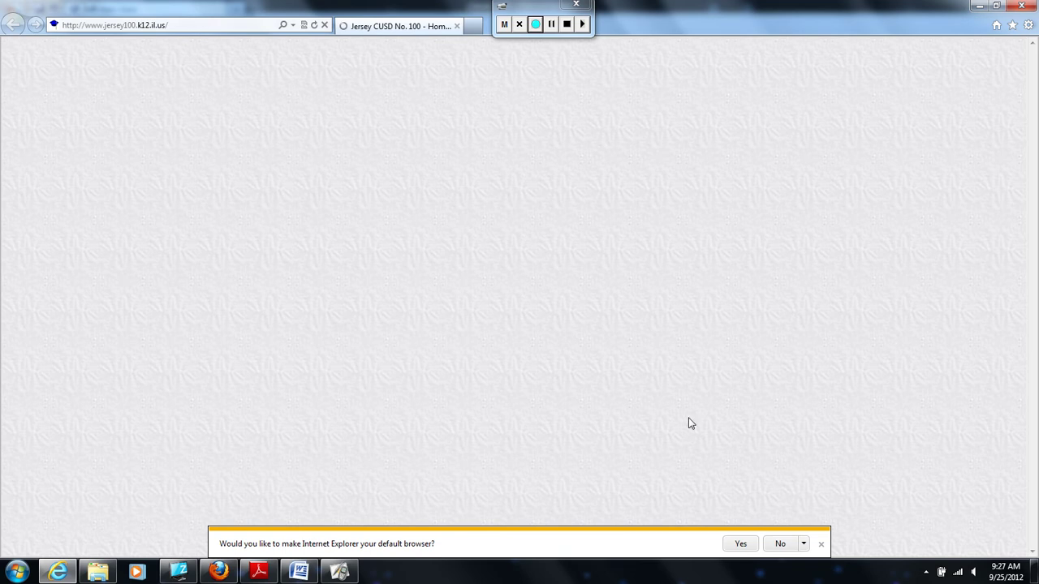
# Dismiss the default-browser prompt and allow scripts to run on the school district's home page
pyautogui.click(819, 545)
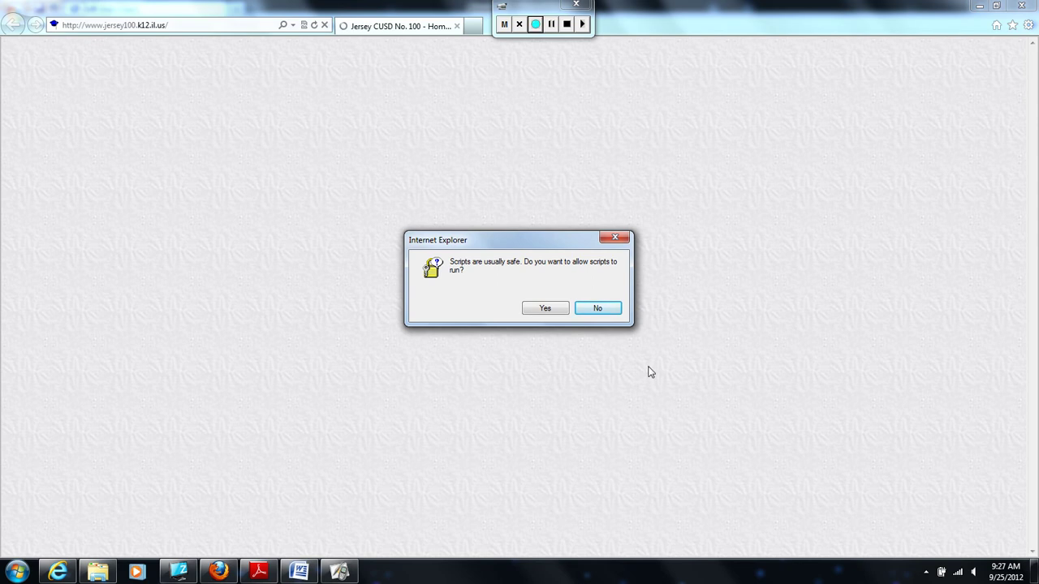
pyautogui.click(545, 310)
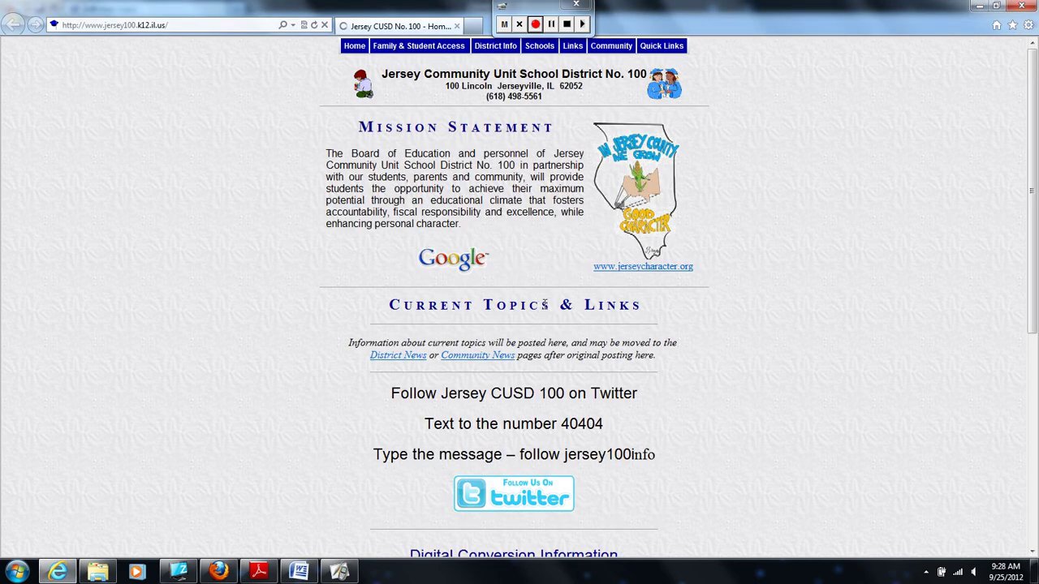
# Enable Active scripting in the Internet zone's custom security settings, accept the zone change and save the Internet options
pyautogui.click(1027, 27)
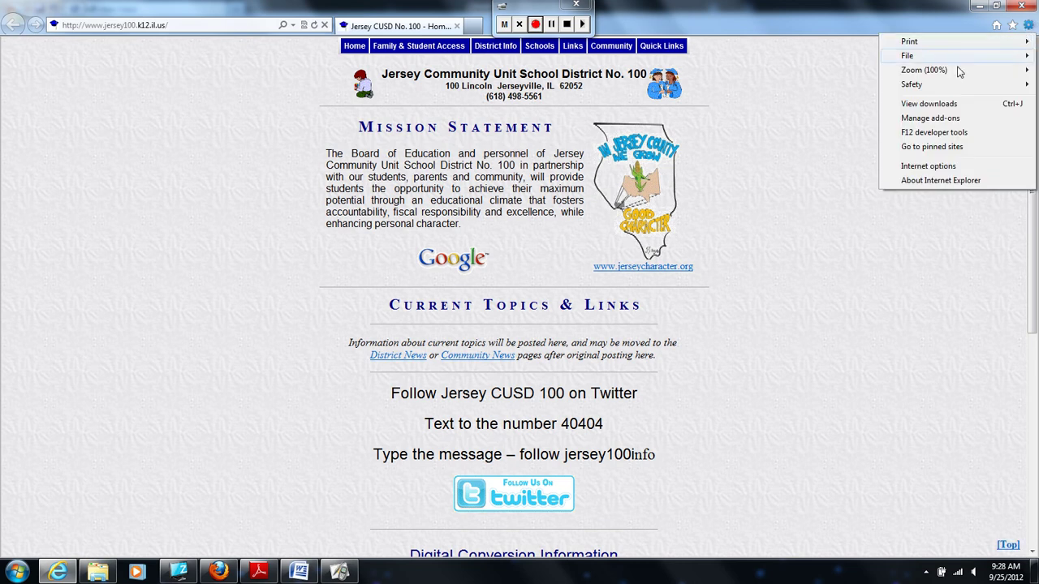
pyautogui.click(927, 167)
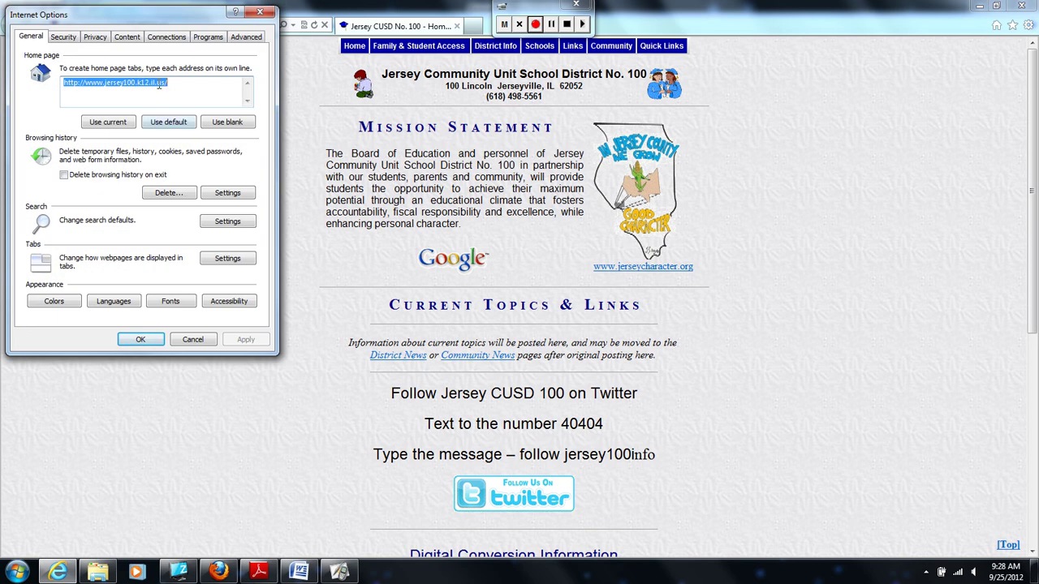
pyautogui.click(65, 37)
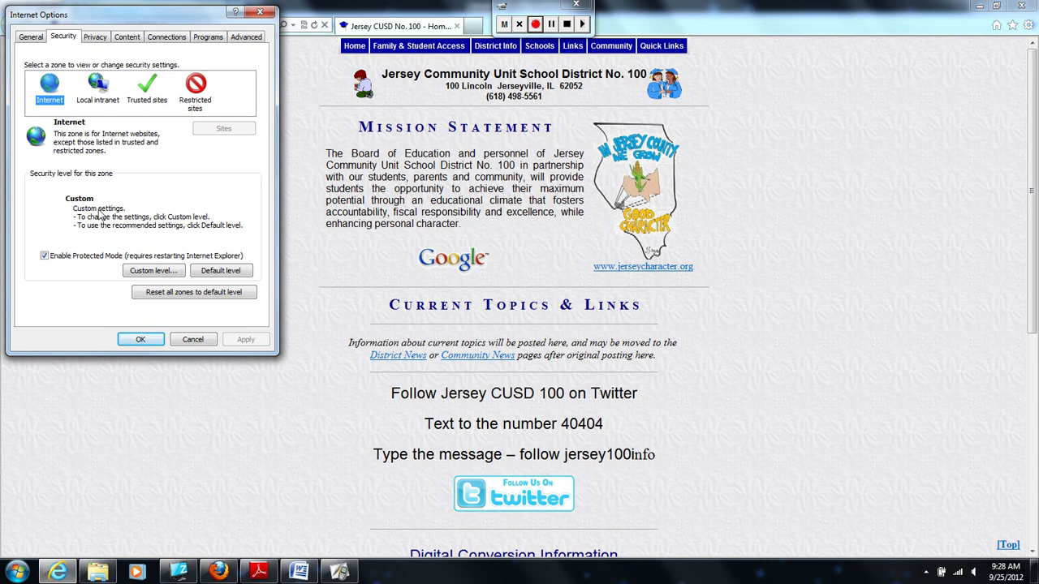
pyautogui.click(137, 271)
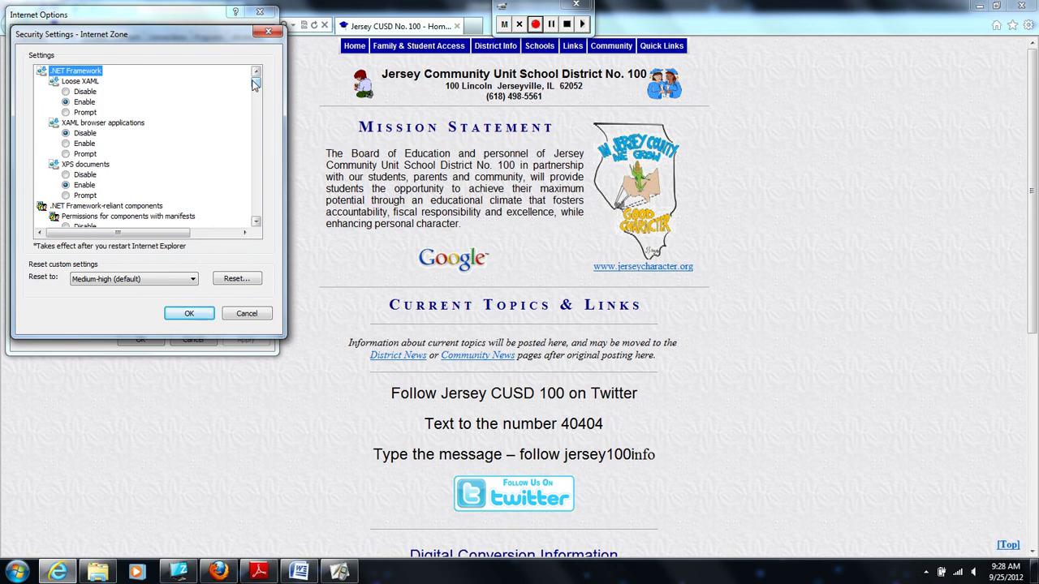
pyautogui.moveTo(255, 84); pyautogui.dragTo(225, 185)
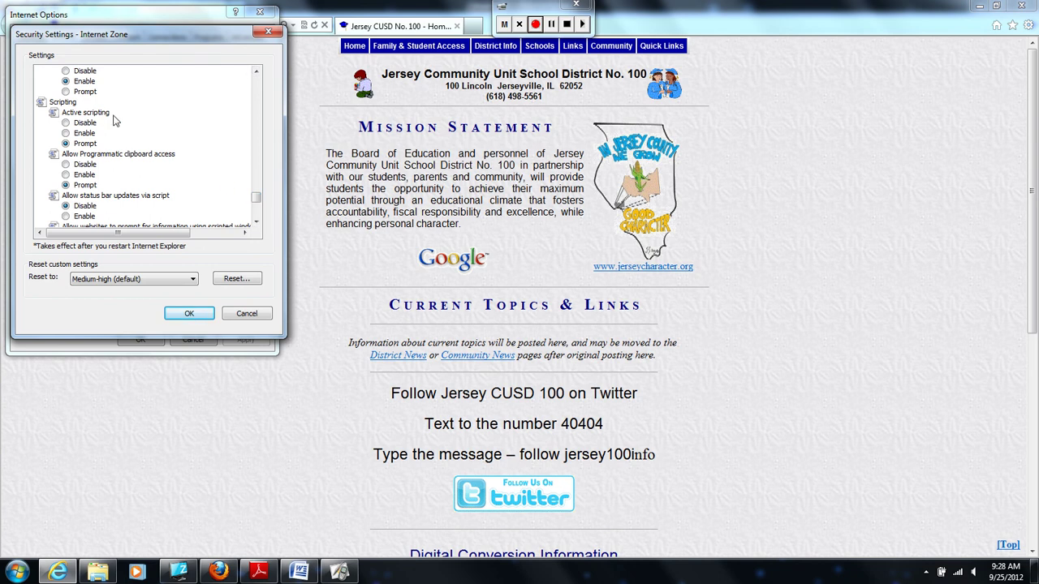
pyautogui.click(65, 133)
pyautogui.click(180, 314)
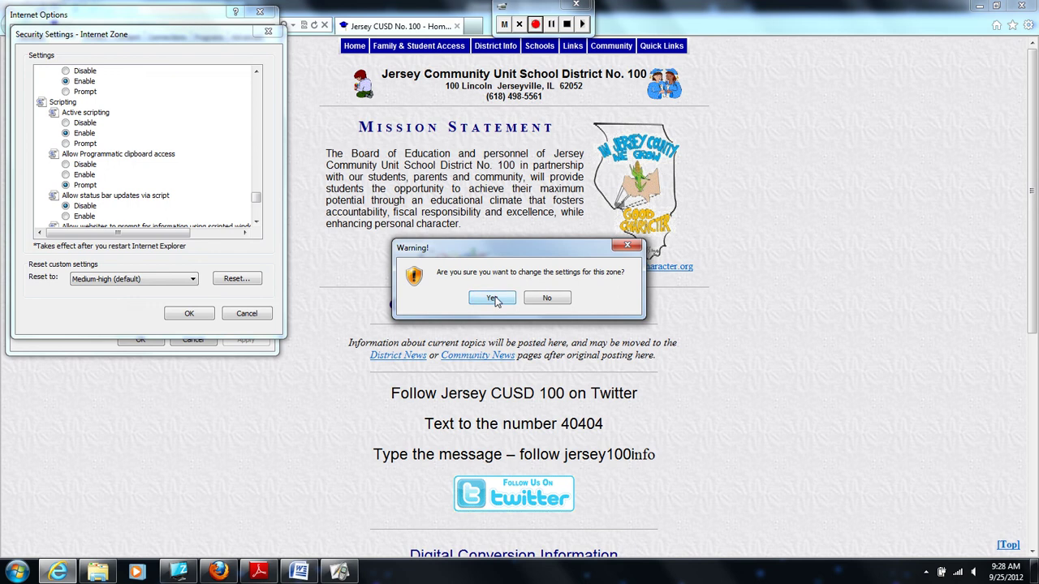
pyautogui.click(492, 299)
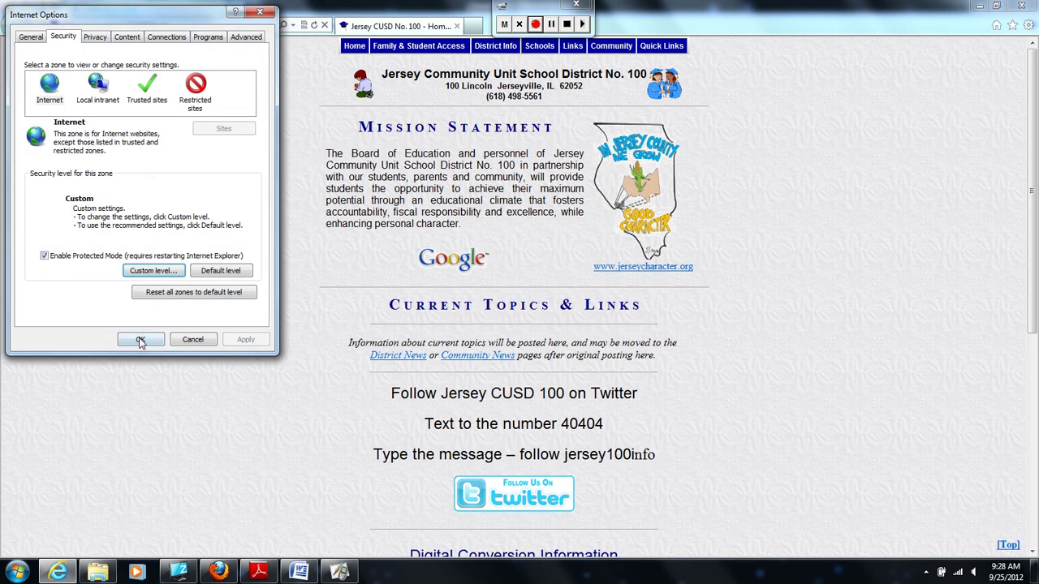
pyautogui.click(140, 340)
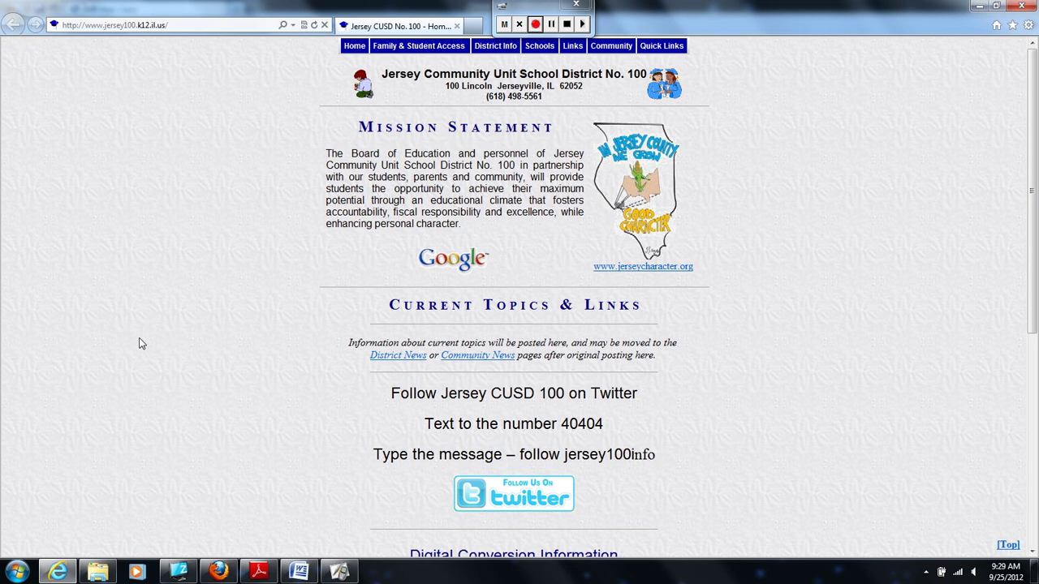
# Delete the browsing history with every data category selected, and save the Internet options
pyautogui.click(1029, 26)
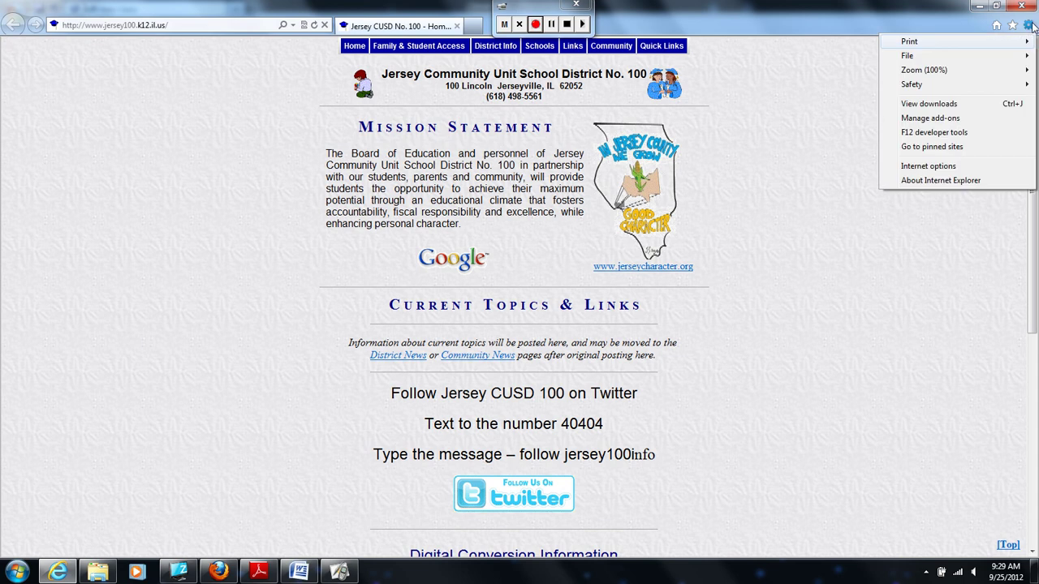
pyautogui.click(925, 166)
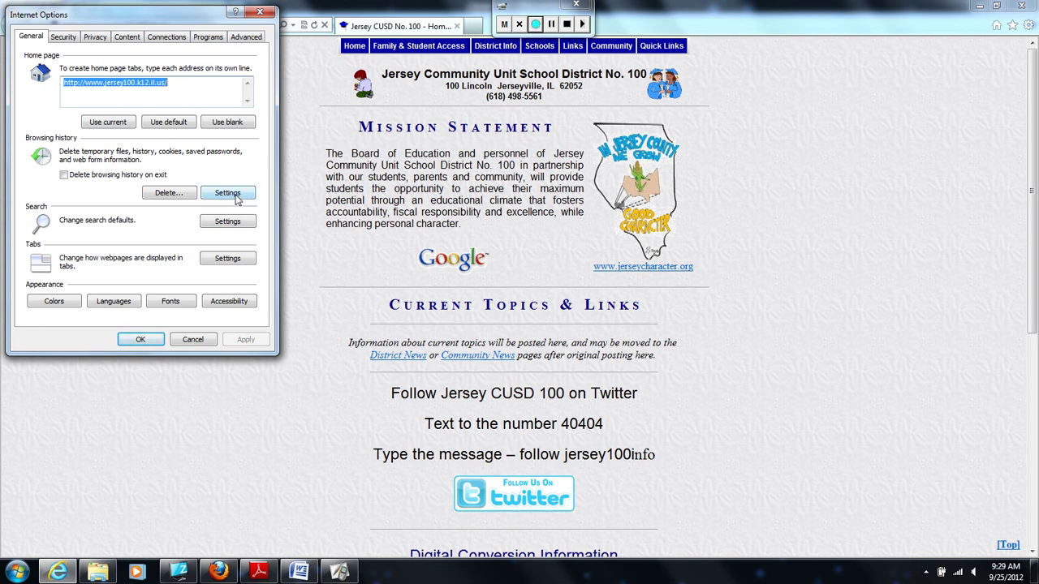
pyautogui.click(164, 195)
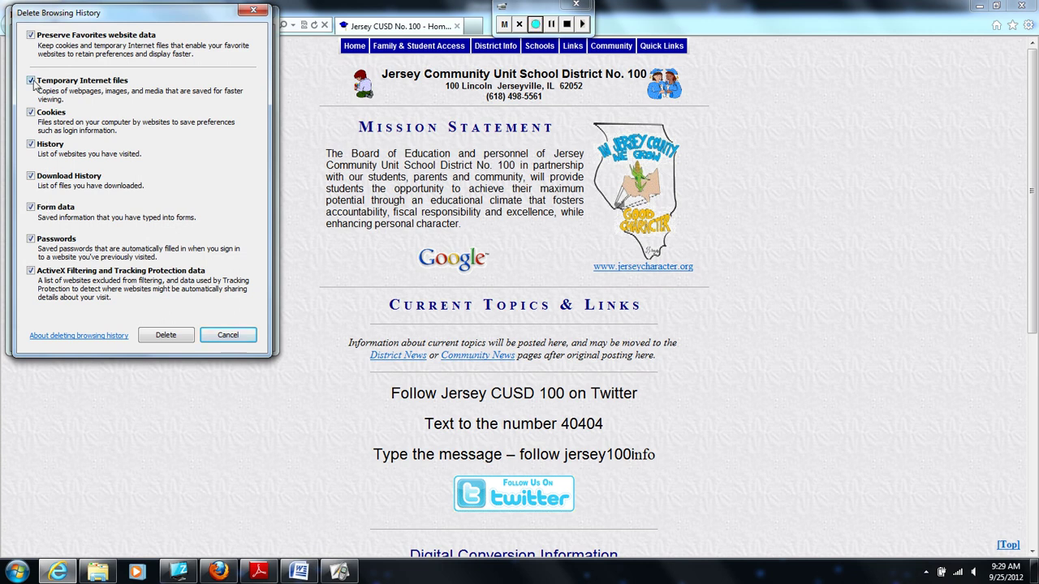
pyautogui.click(163, 335)
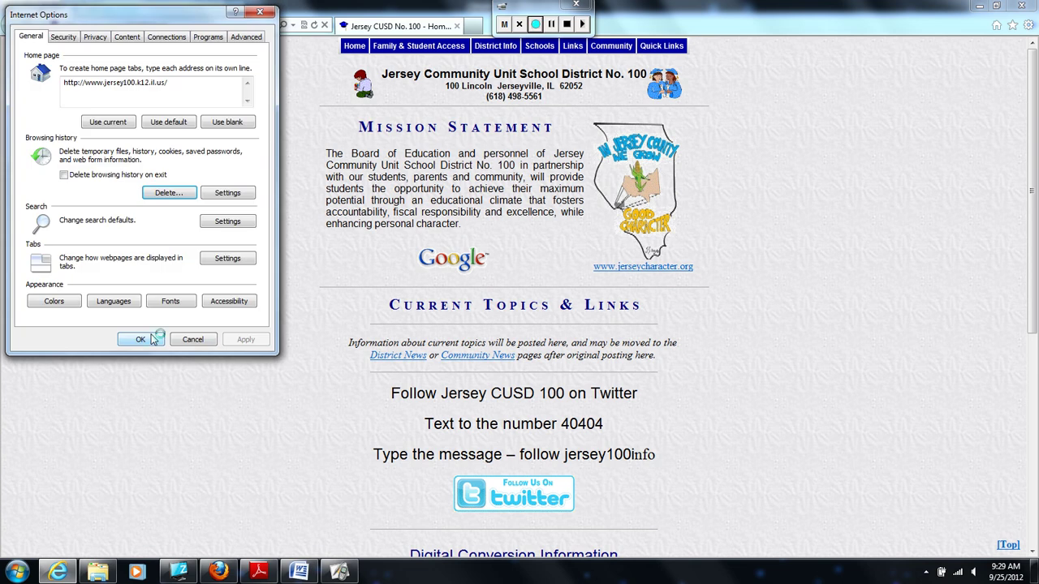
pyautogui.click(142, 339)
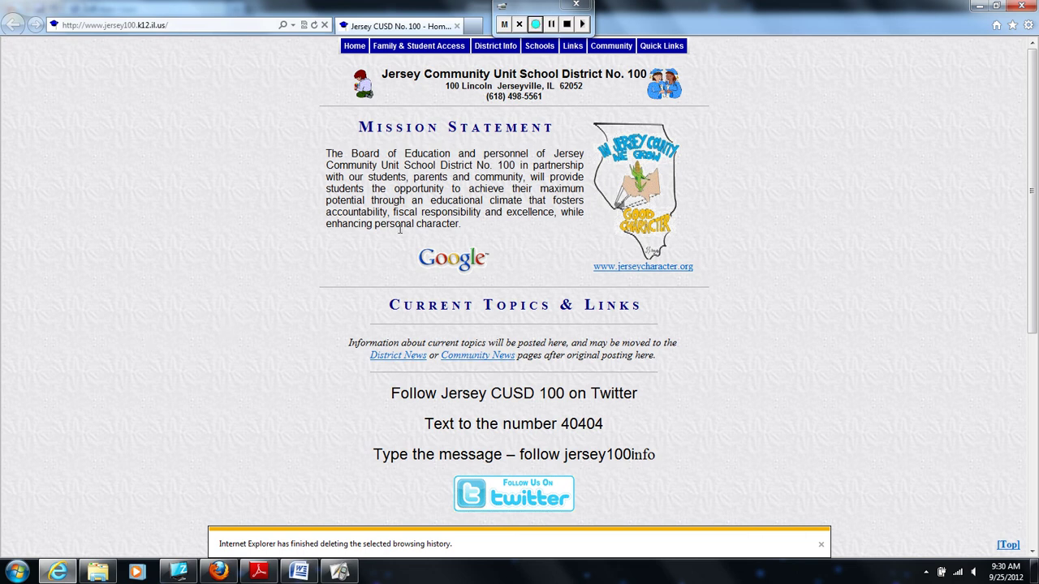
# Open the site list of the Trusted sites security zone and turn off required server verification (https:)
pyautogui.click(1028, 25)
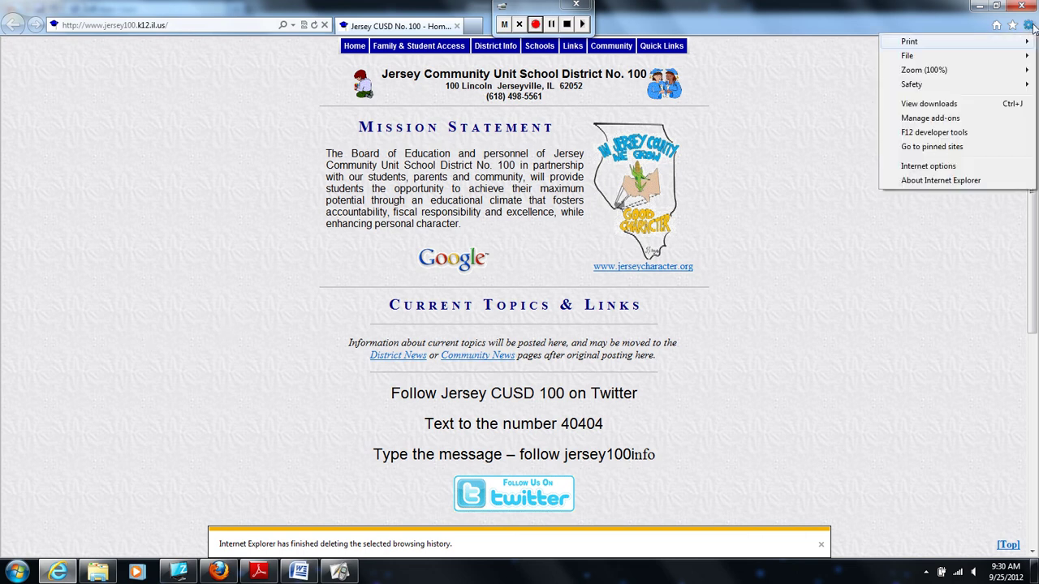
pyautogui.click(945, 165)
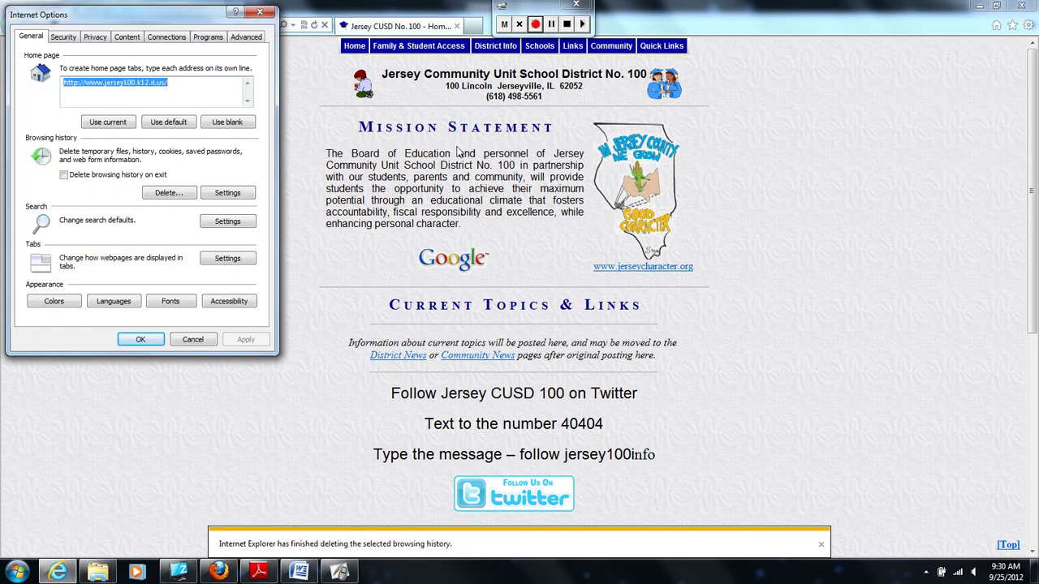
pyautogui.click(63, 38)
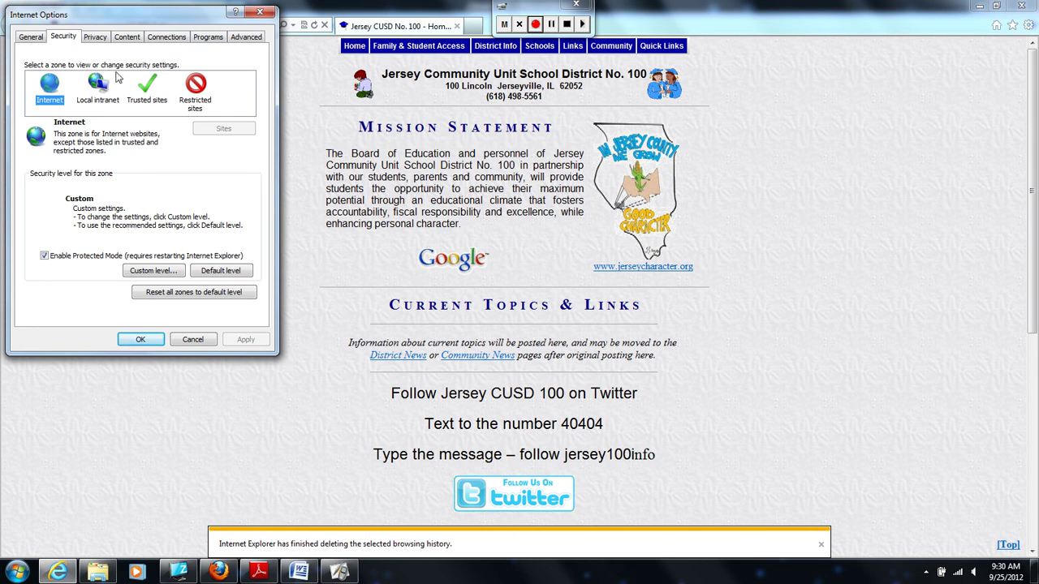
pyautogui.click(146, 88)
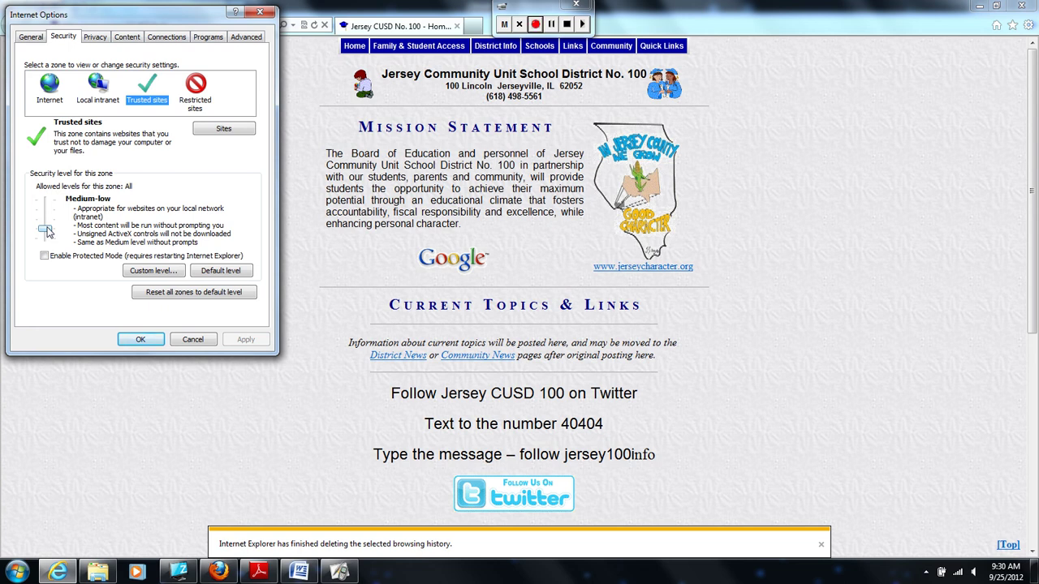
pyautogui.click(219, 132)
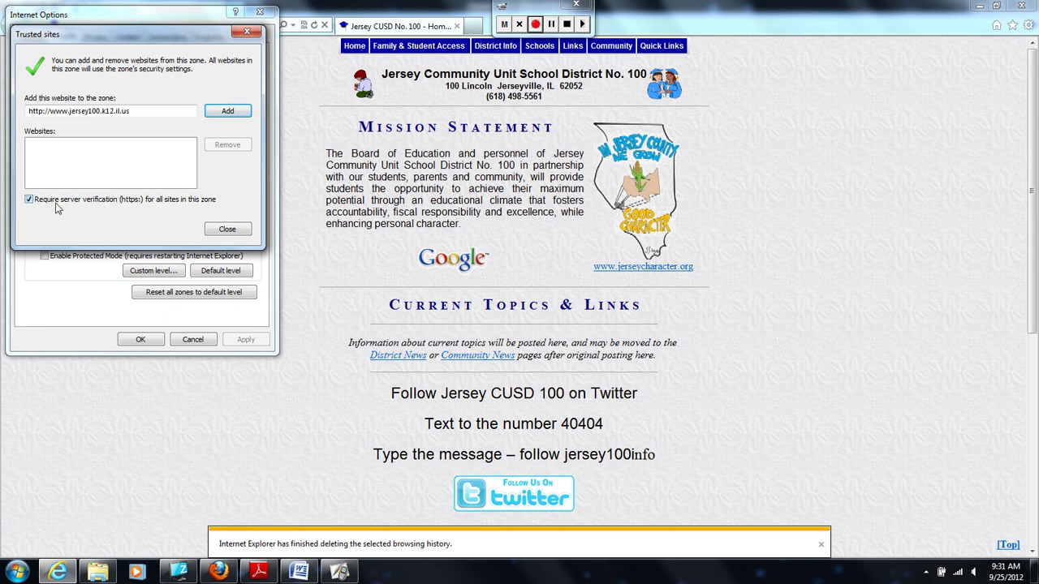
pyautogui.click(29, 200)
# Clear the prefilled school district address from the website entry for the Trusted sites zone
pyautogui.moveTo(159, 111); pyautogui.dragTo(56, 111)
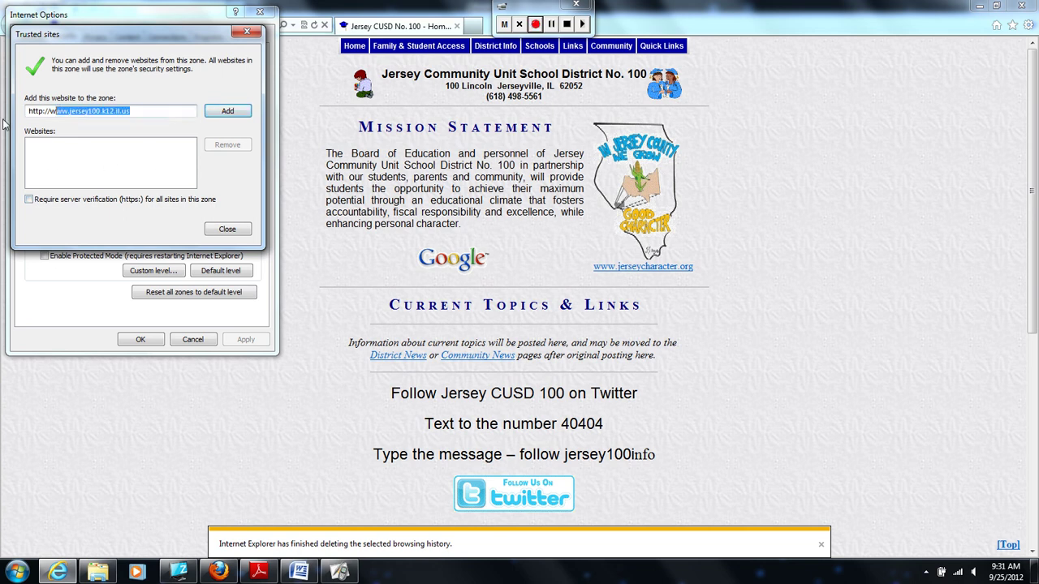
pyautogui.press('BackSpace')
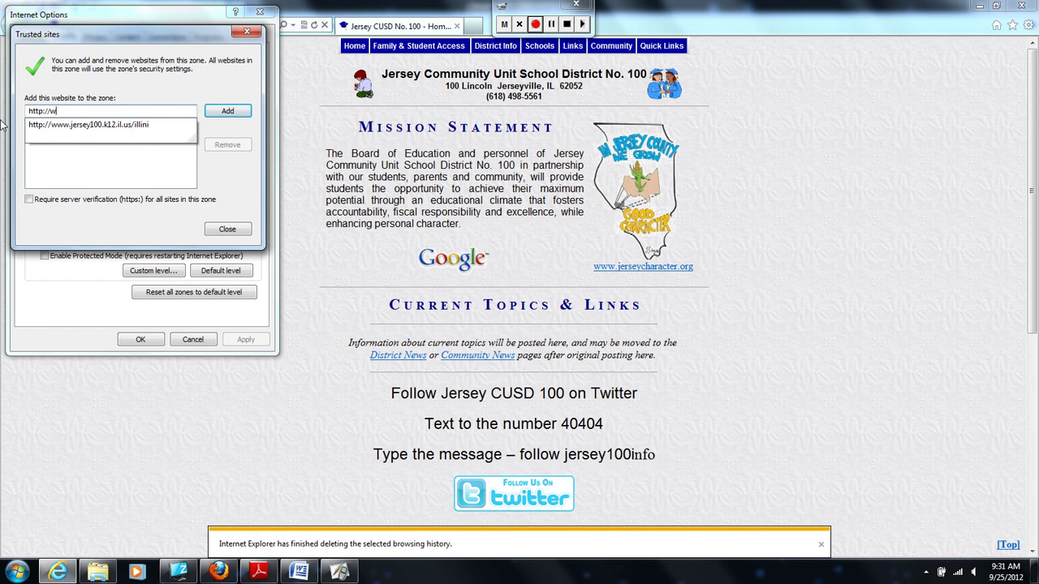
pyautogui.press('BackSpace')
pyautogui.press('BackSpace')
pyautogui.press('BackSpace')
pyautogui.press('BackSpace')
pyautogui.press('BackSpace')
pyautogui.press('BackSpace')
pyautogui.press('BackSpace')
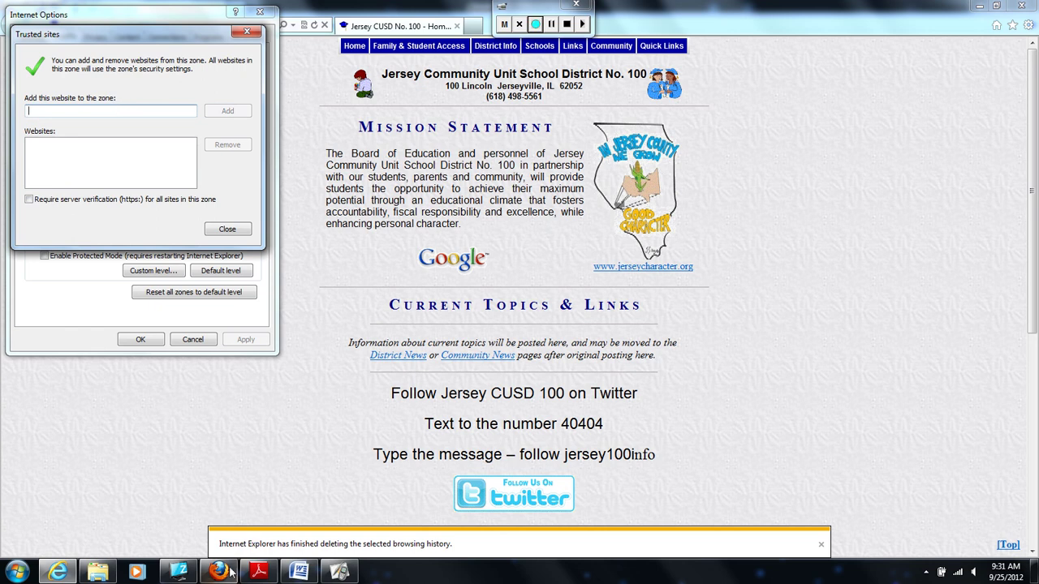
# Copy *.pearsoned.com from the Word document and add it to Internet Explorer's trusted sites
pyautogui.click(298, 573)
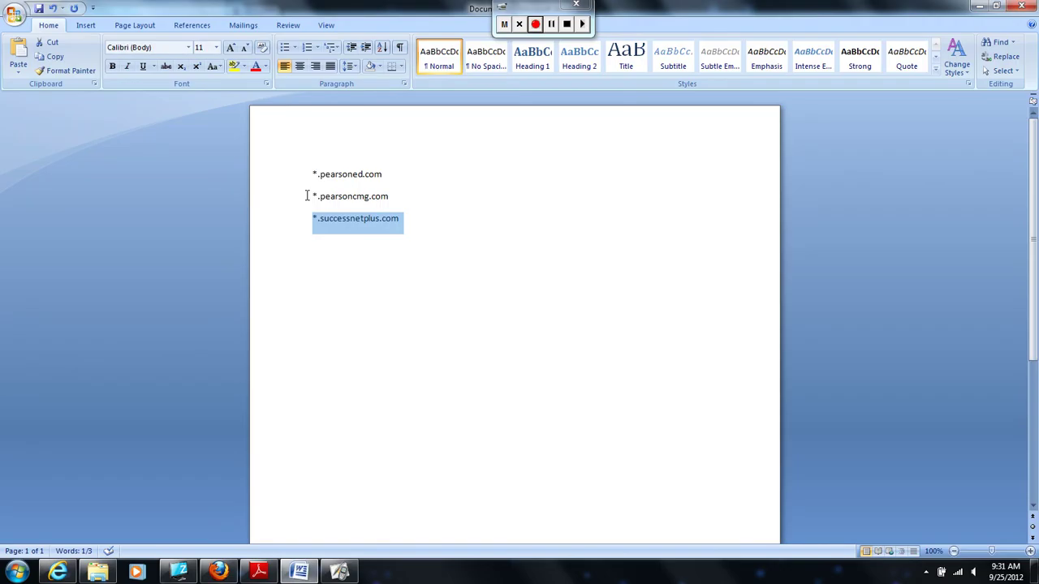
pyautogui.moveTo(312, 173); pyautogui.dragTo(380, 174)
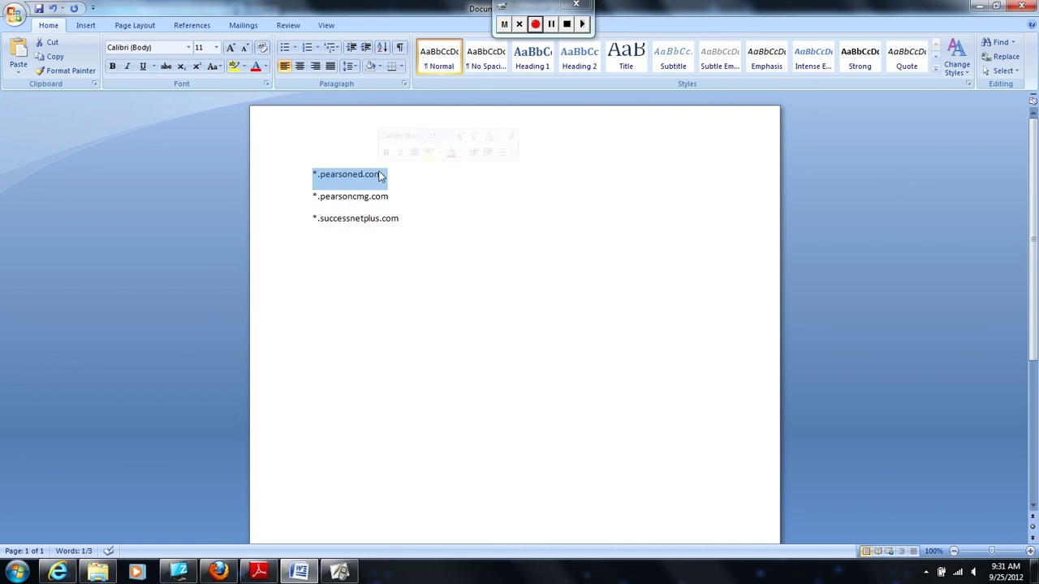
pyautogui.rightClick(380, 174)
pyautogui.click(410, 193)
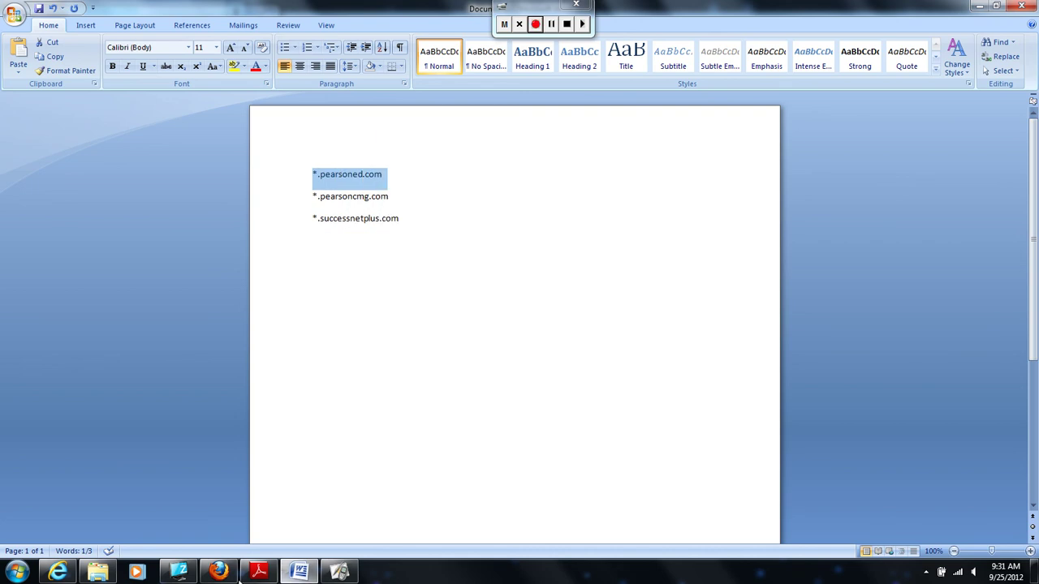
pyautogui.click(58, 571)
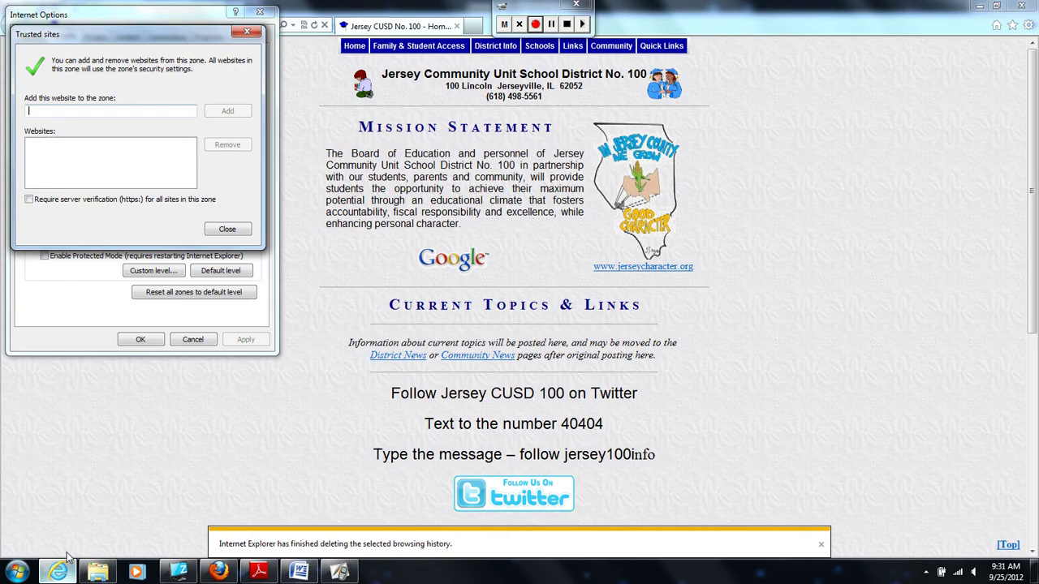
pyautogui.rightClick(93, 114)
pyautogui.click(125, 172)
pyautogui.click(227, 111)
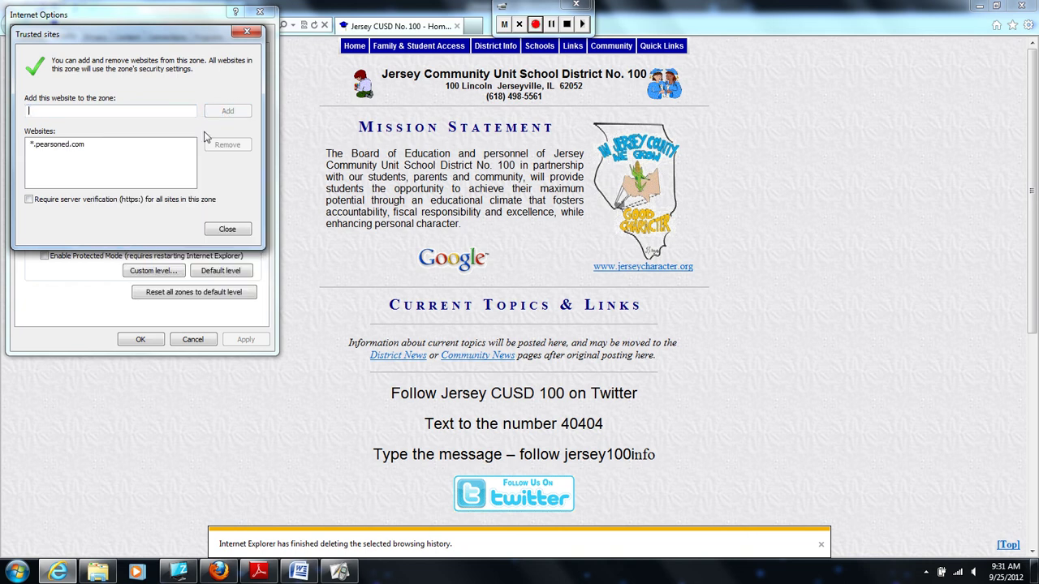
# Copy *.pearsoncmg.com from the Word document and add it to Internet Explorer's trusted sites
pyautogui.click(298, 571)
pyautogui.moveTo(315, 199); pyautogui.dragTo(384, 202)
pyautogui.rightClick(385, 202)
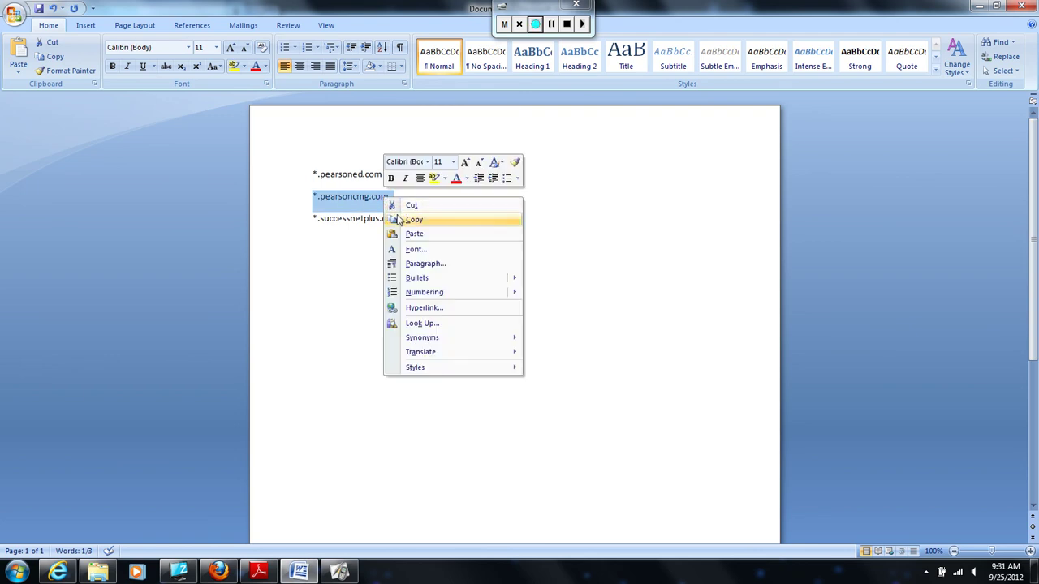
pyautogui.click(406, 220)
pyautogui.click(58, 571)
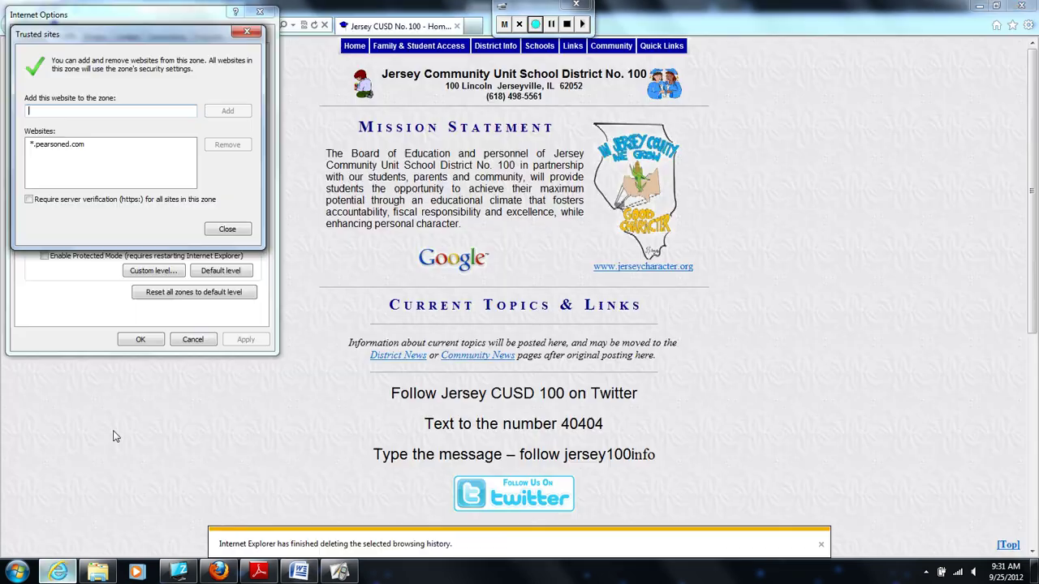
pyautogui.rightClick(89, 112)
pyautogui.click(119, 167)
pyautogui.click(227, 111)
# Copy *.successnetplus.com from the Word document and add it to Internet Explorer's trusted sites
pyautogui.click(298, 571)
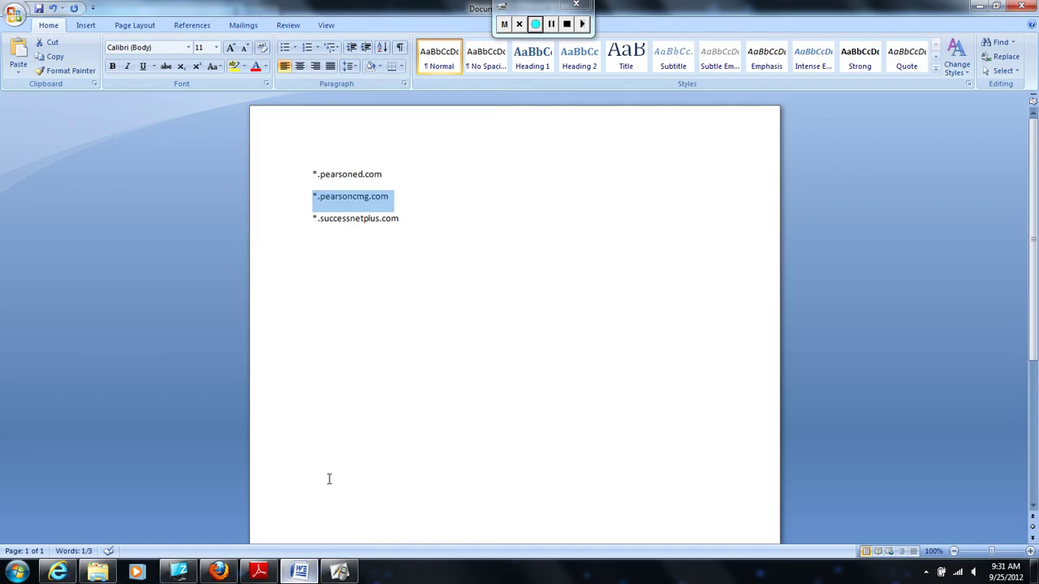
pyautogui.moveTo(312, 218); pyautogui.dragTo(396, 219)
pyautogui.rightClick(397, 218)
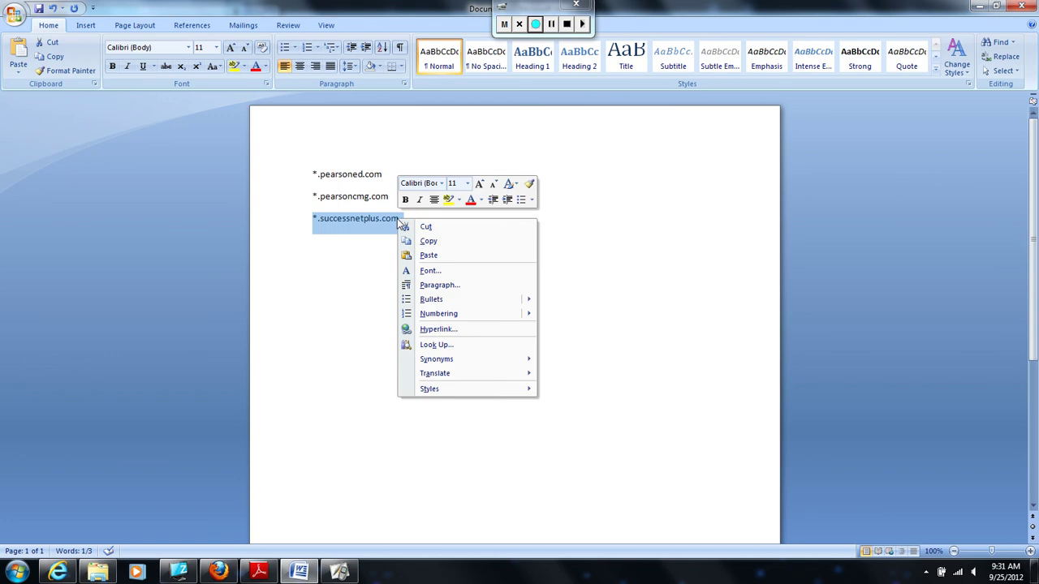
pyautogui.click(427, 241)
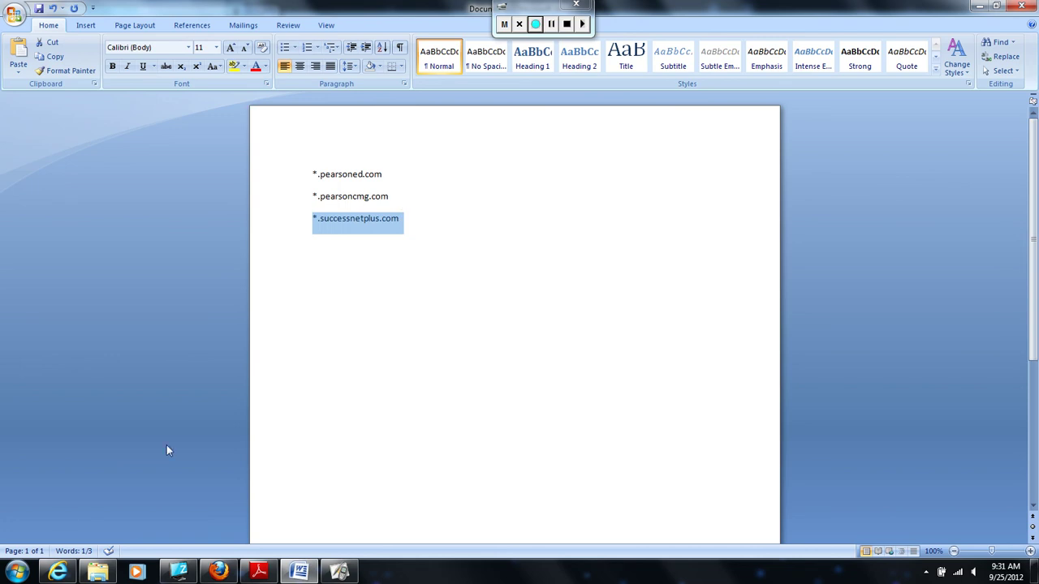
pyautogui.click(56, 571)
pyautogui.rightClick(60, 111)
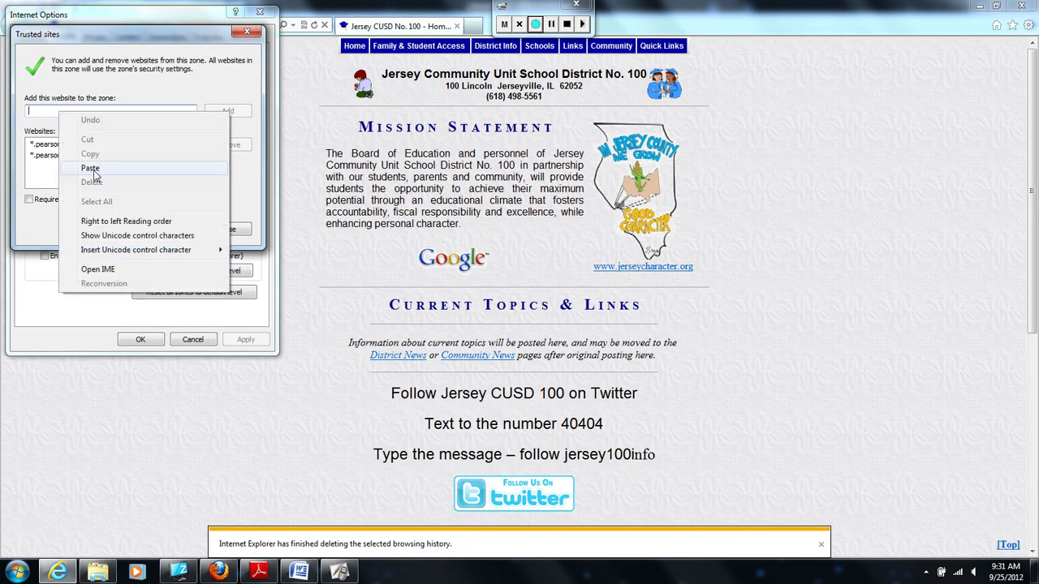
pyautogui.click(78, 168)
pyautogui.click(214, 116)
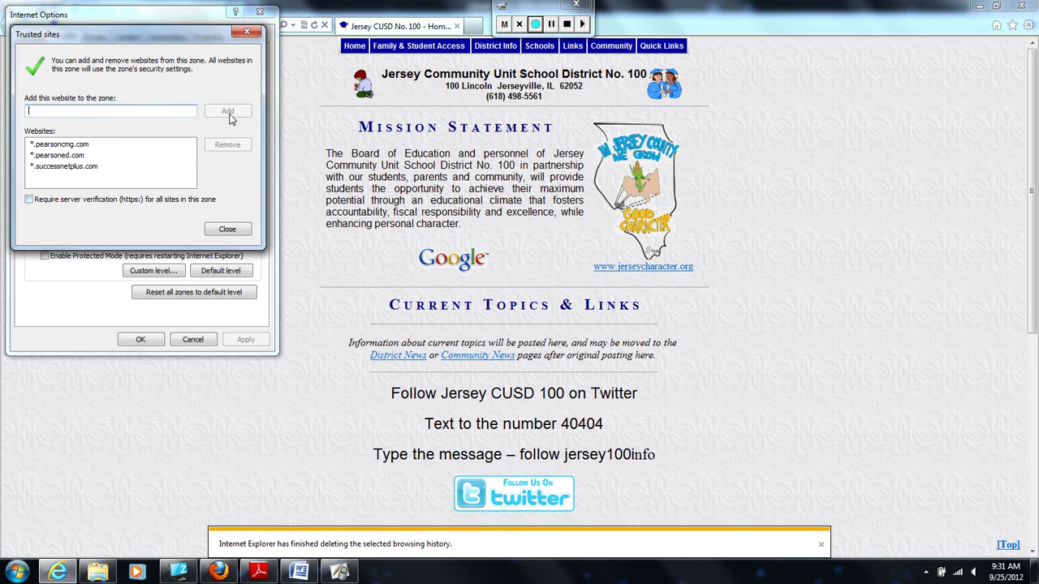
# Finish the trusted sites setup, save the options, and reopen them to manage per-site privacy actions for website cookies
pyautogui.click(226, 231)
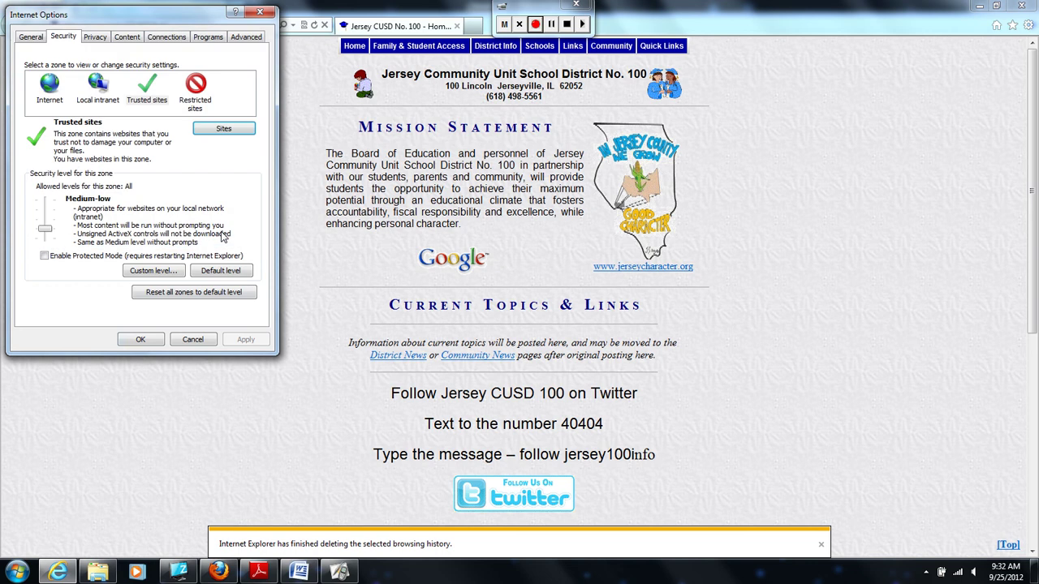
pyautogui.click(142, 344)
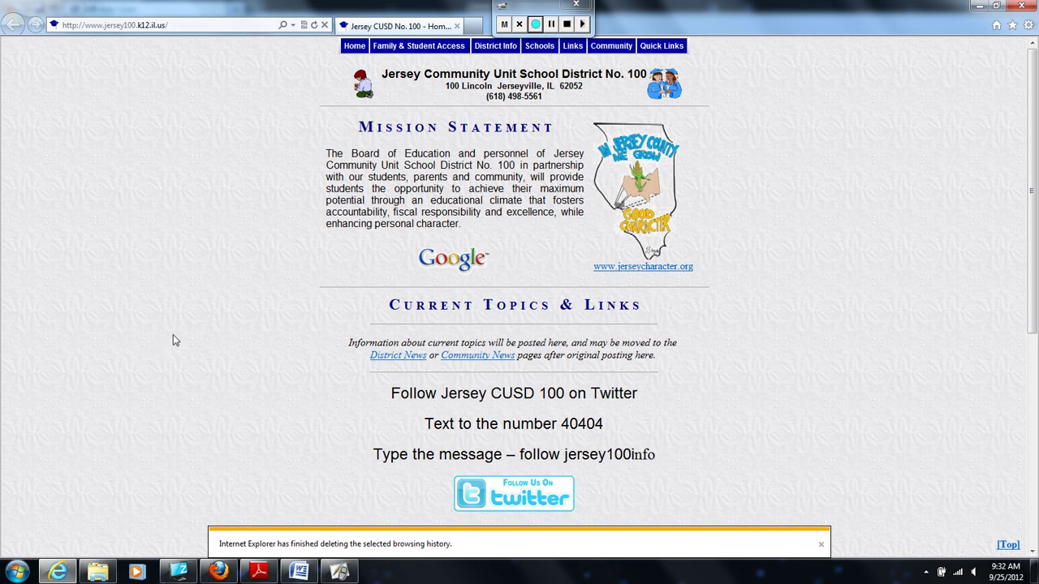
pyautogui.click(1028, 25)
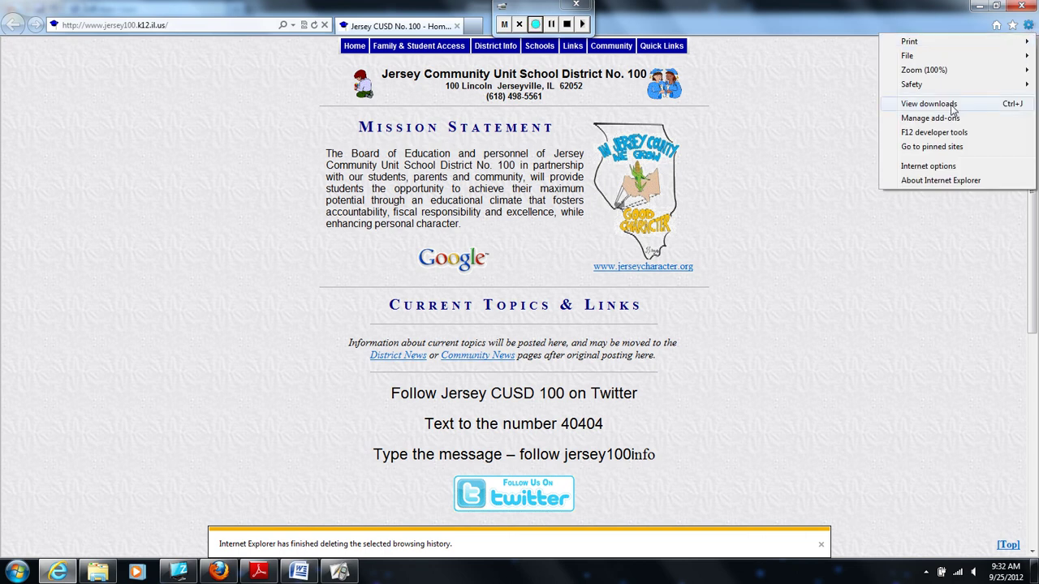
pyautogui.click(930, 166)
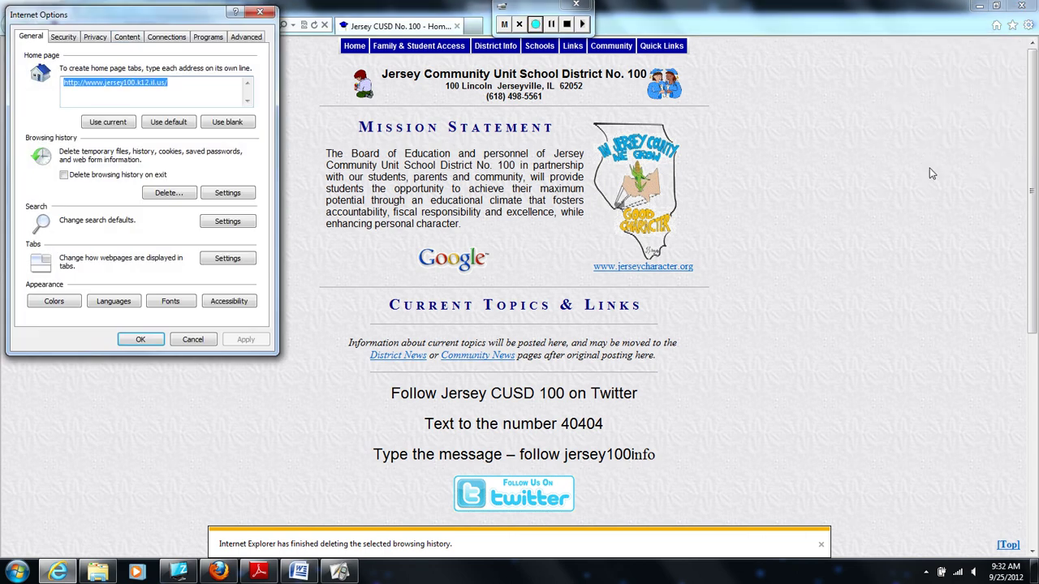
pyautogui.click(97, 37)
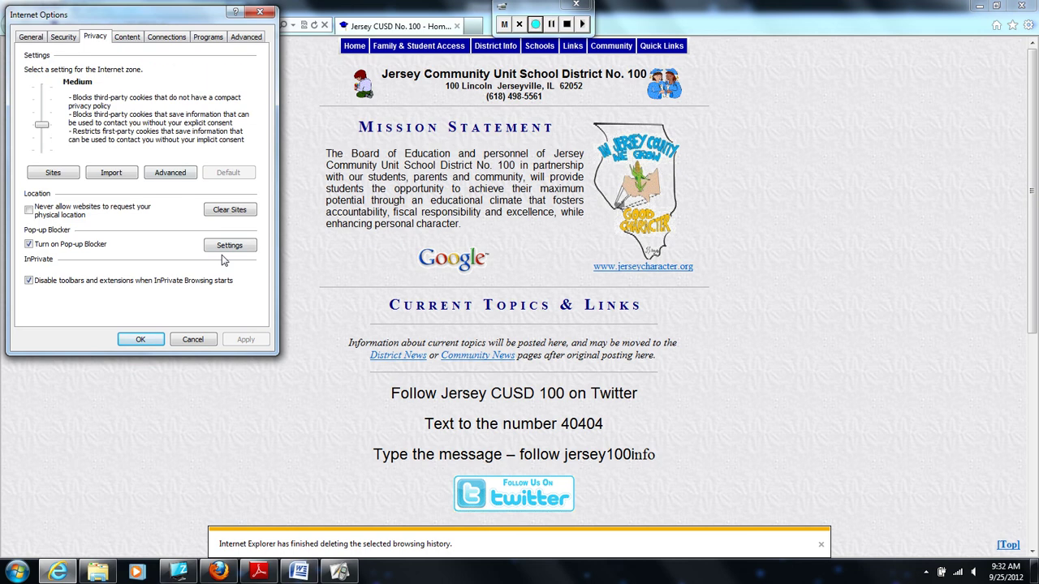
pyautogui.click(57, 174)
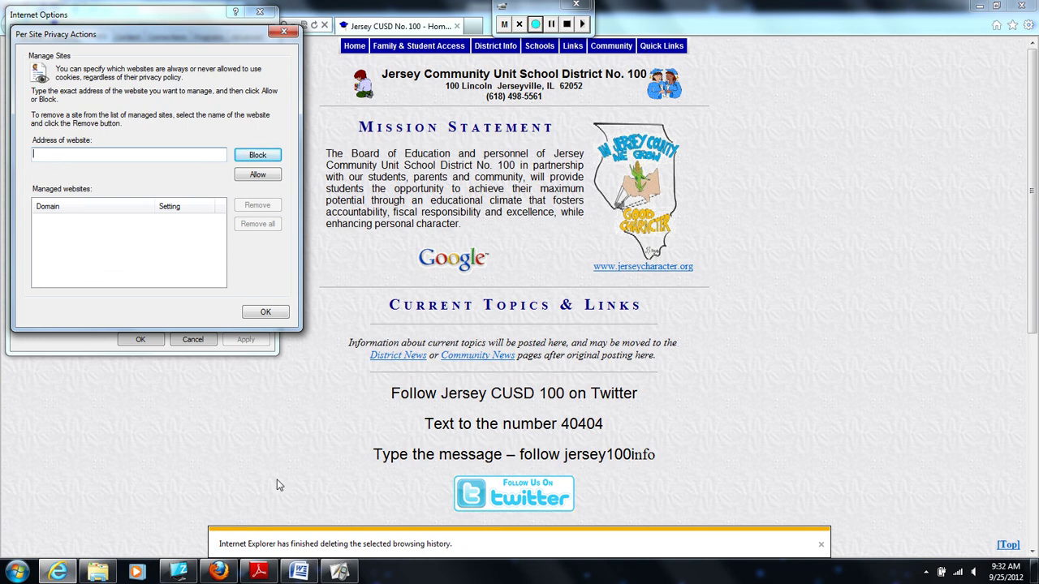
# Copy *.pearsoned.com from the Word document and allow it in Internet Explorer's per-site privacy actions
pyautogui.click(313, 572)
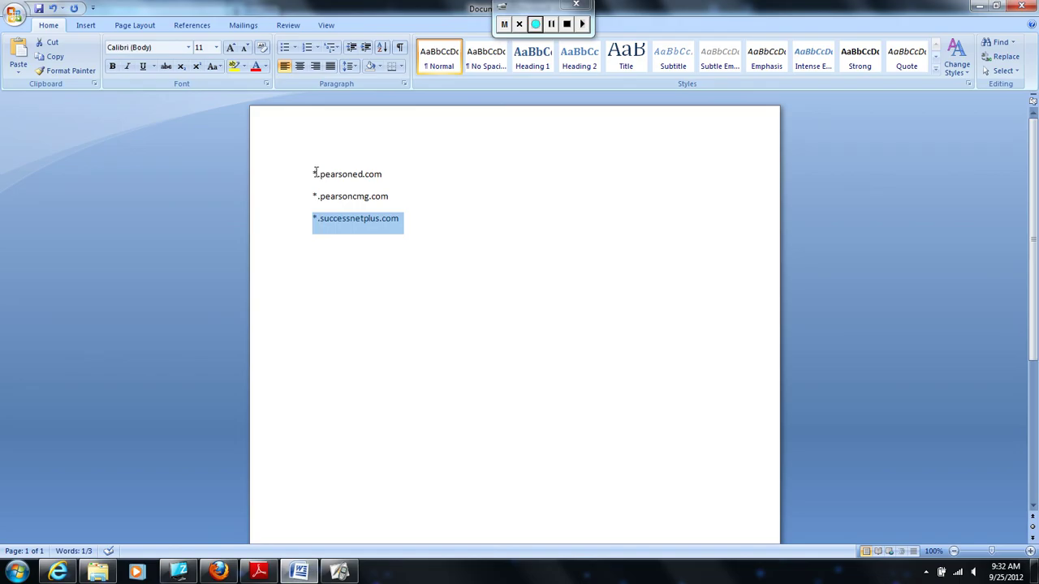
pyautogui.moveTo(314, 173); pyautogui.dragTo(373, 176)
pyautogui.rightClick(373, 176)
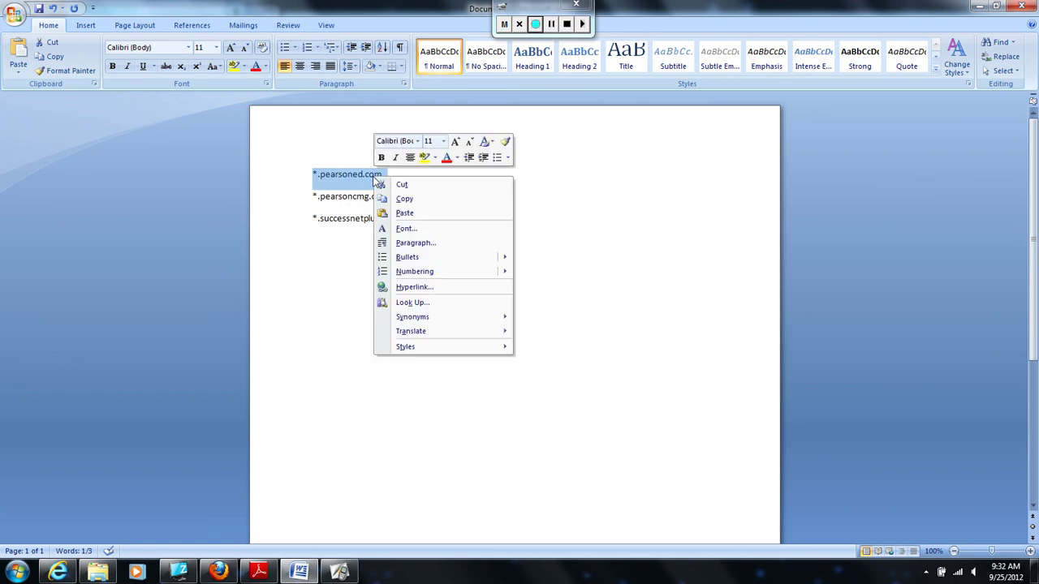
pyautogui.click(402, 199)
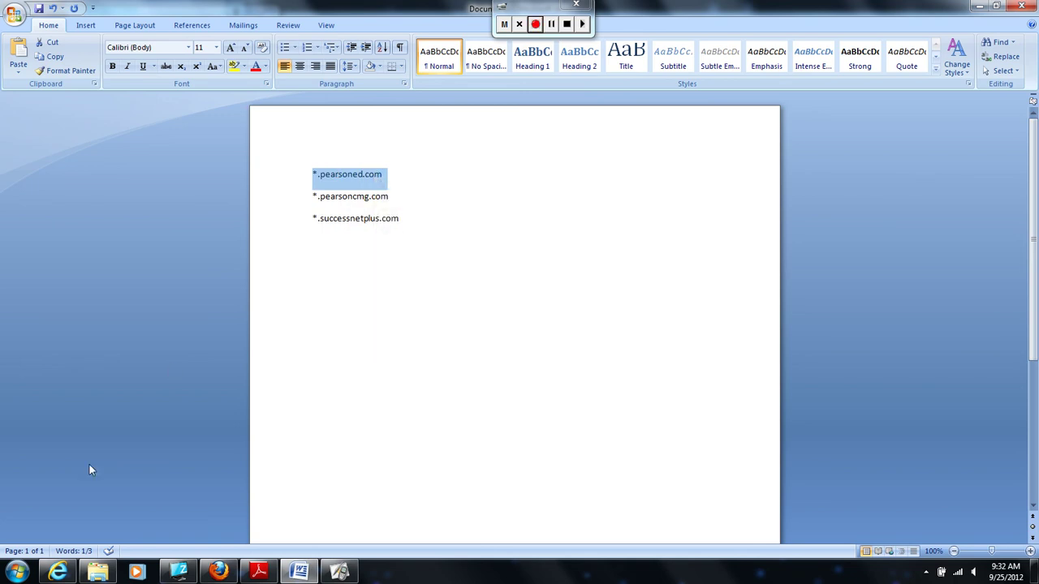
pyautogui.click(57, 572)
pyautogui.rightClick(106, 154)
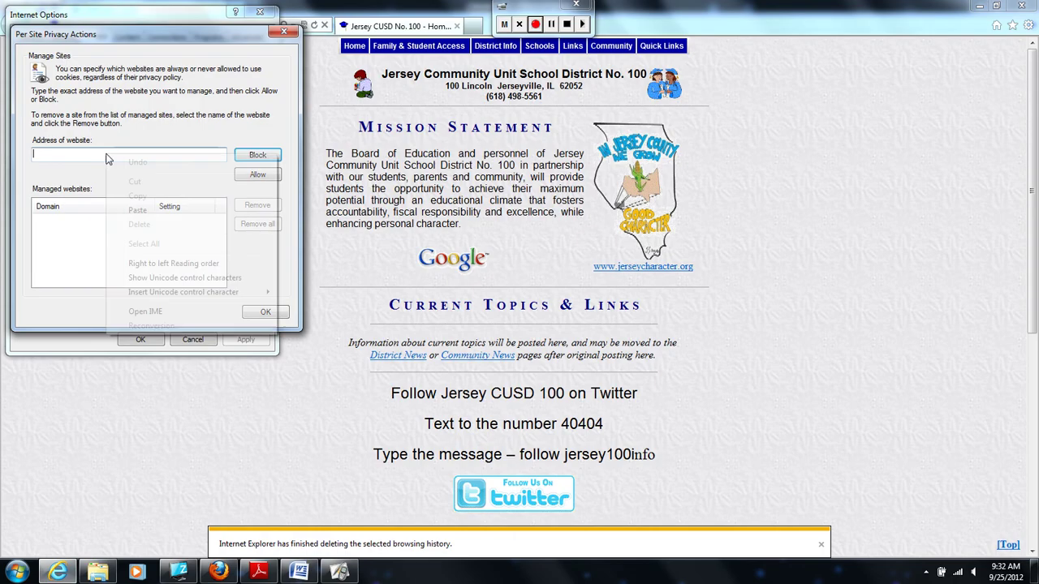
pyautogui.click(136, 211)
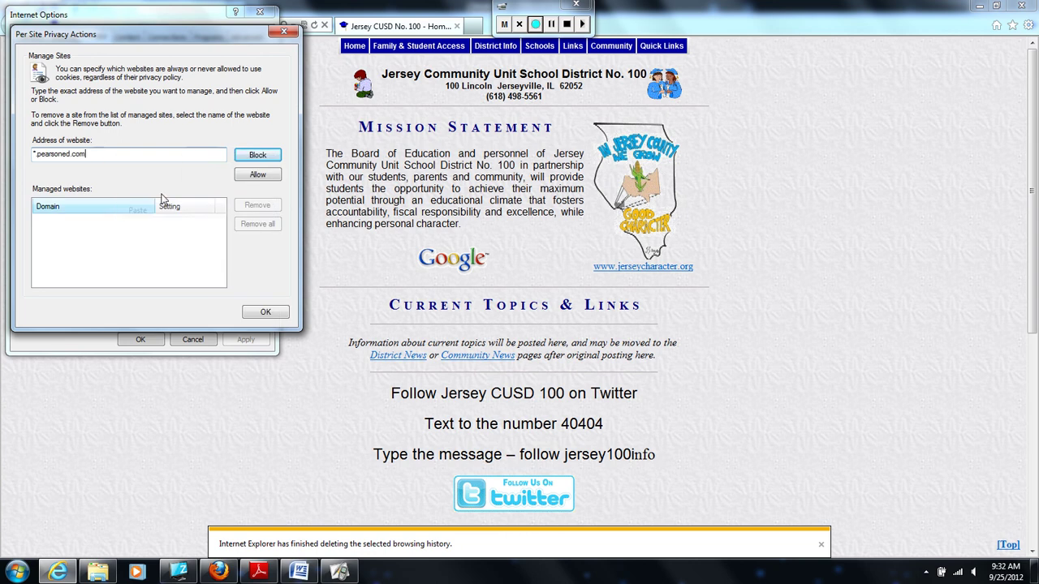
pyautogui.click(253, 175)
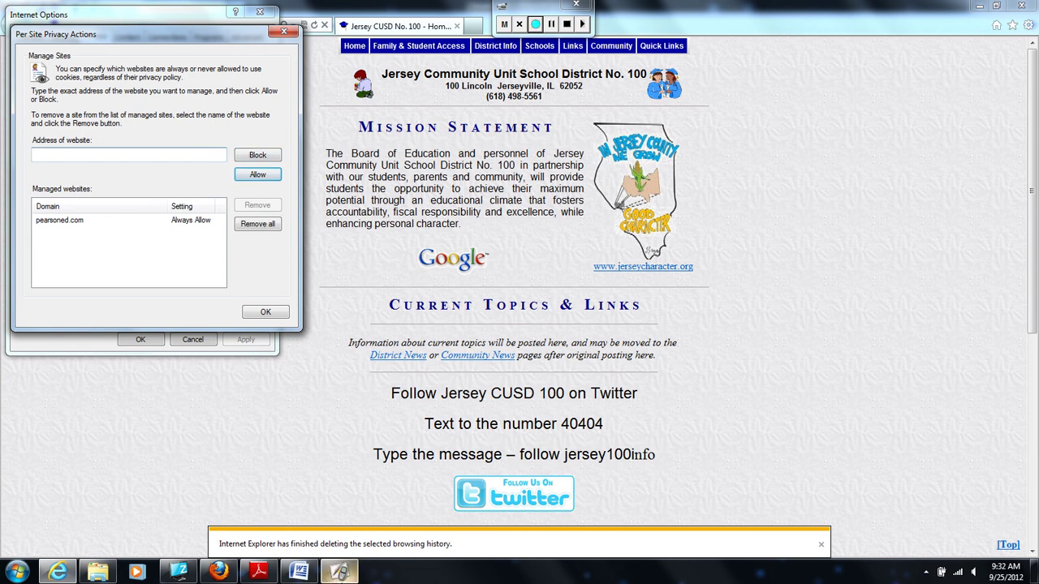
# Copy *.pearsoncmg.com from the Word document and allow it in Internet Explorer's per-site privacy actions
pyautogui.moveTo(307, 578)
pyautogui.moveTo(314, 198); pyautogui.dragTo(387, 197)
pyautogui.rightClick(379, 199)
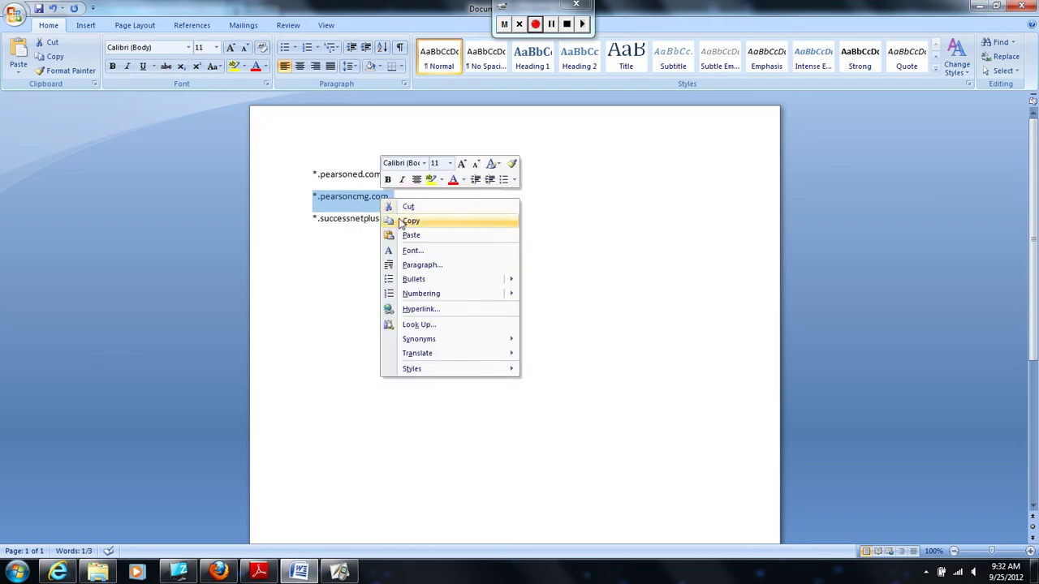
pyautogui.click(410, 221)
pyautogui.click(57, 572)
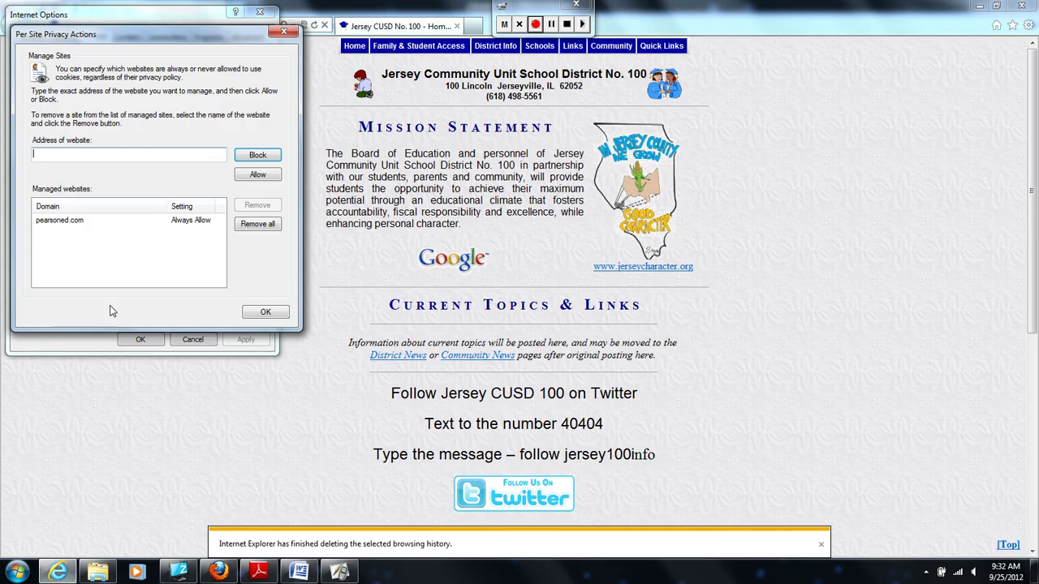
pyautogui.rightClick(71, 156)
pyautogui.click(94, 214)
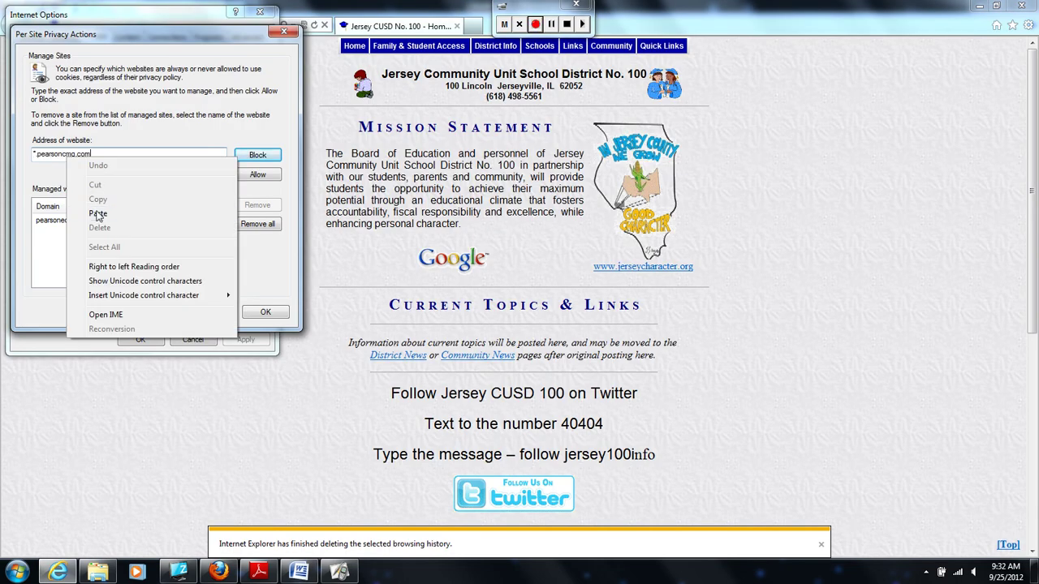
pyautogui.click(258, 174)
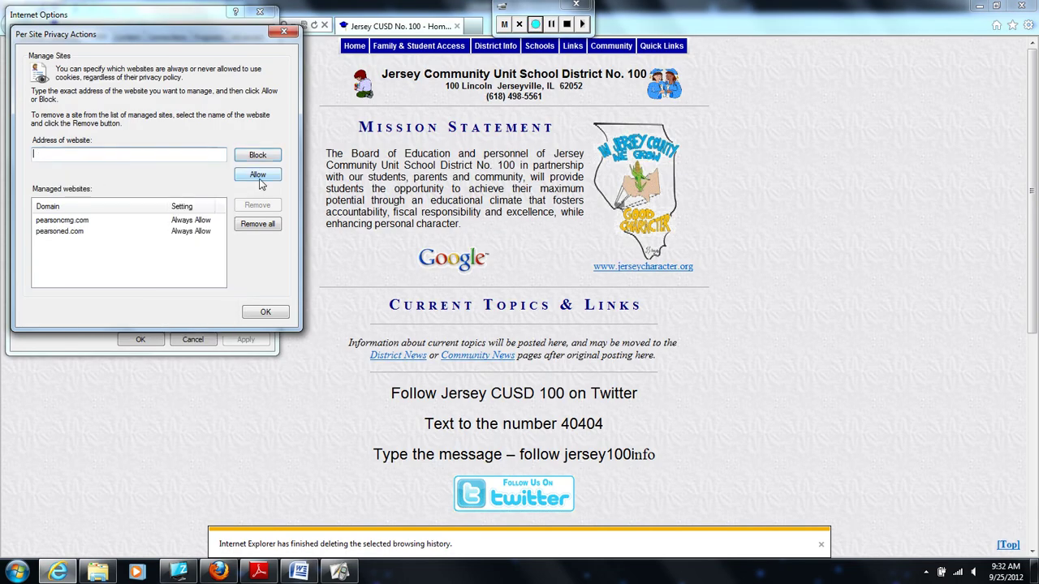
# Copy *.successnetplus.com from the Word document, allow it in Internet Explorer's per-site privacy actions, and save the privacy settings
pyautogui.click(297, 572)
pyautogui.moveTo(314, 218); pyautogui.dragTo(398, 220)
pyautogui.rightClick(397, 222)
pyautogui.click(425, 244)
pyautogui.click(58, 572)
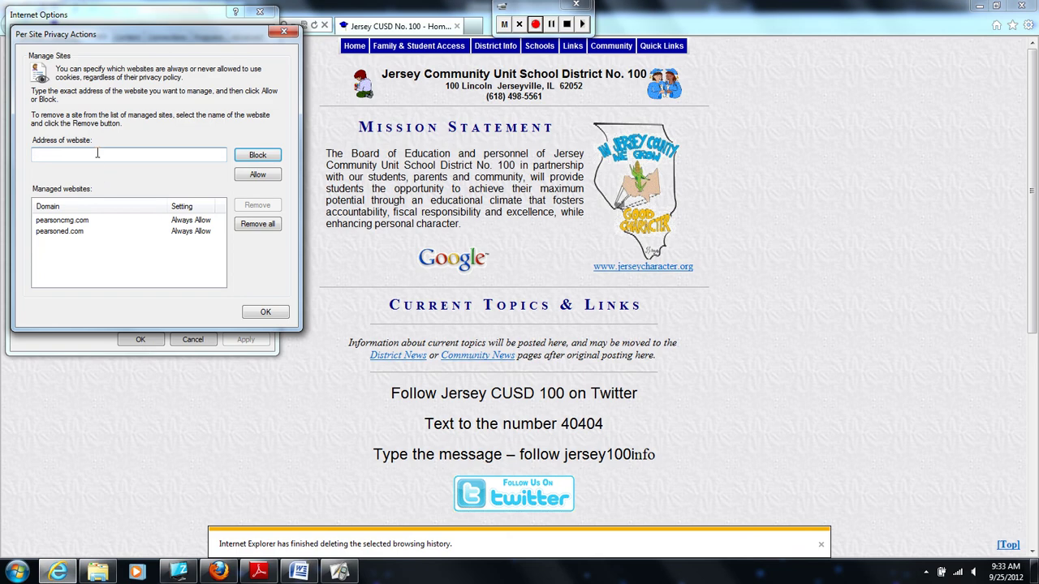
pyautogui.rightClick(98, 160)
pyautogui.click(140, 204)
pyautogui.click(255, 176)
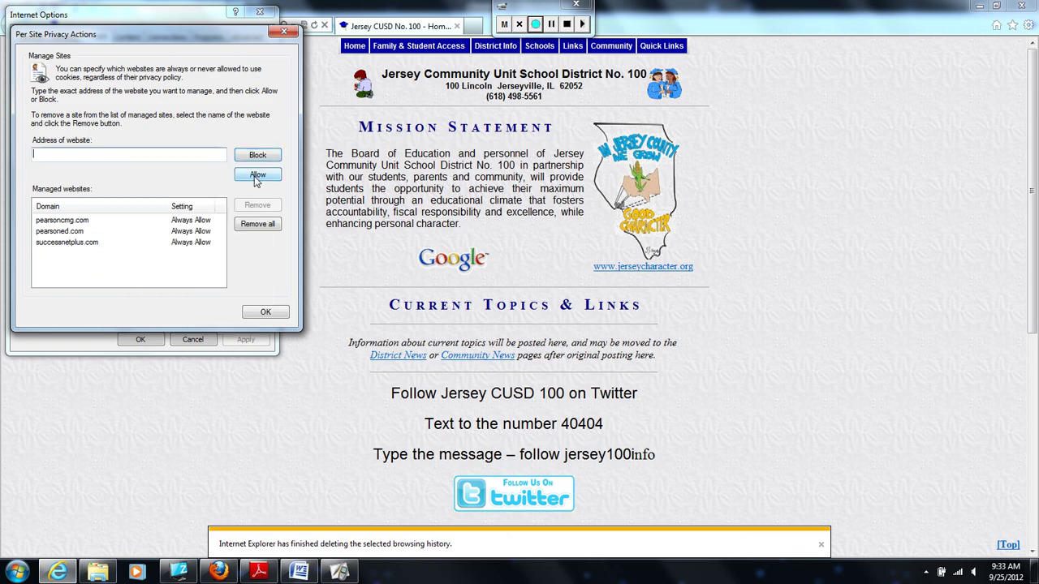
pyautogui.click(265, 313)
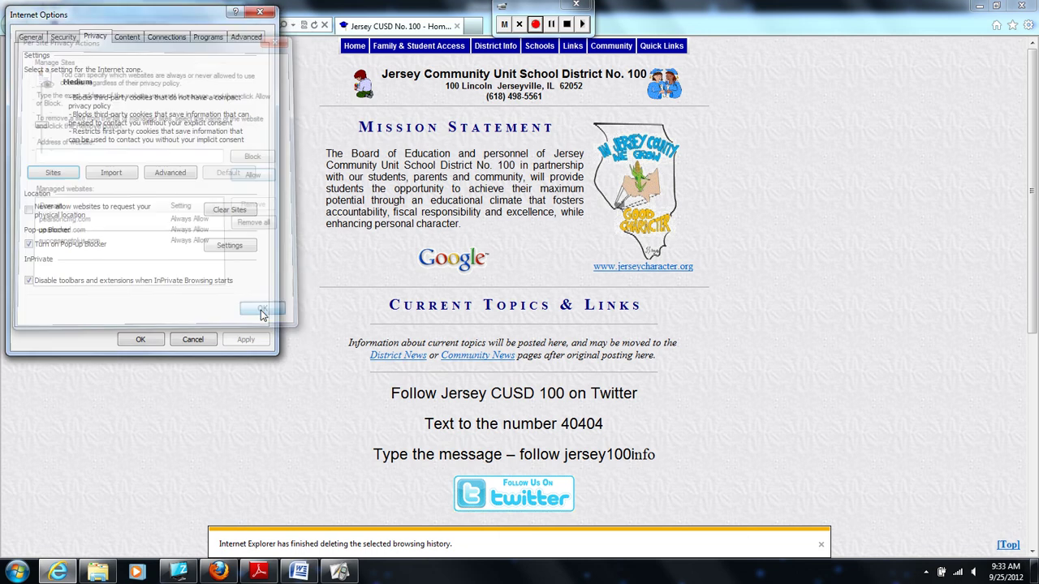
pyautogui.click(141, 339)
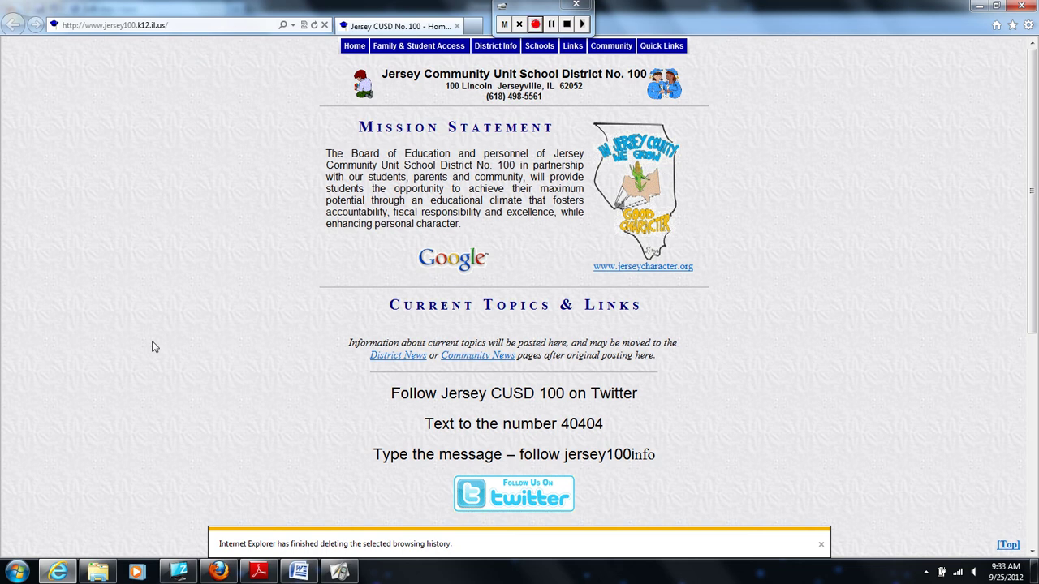
# Reopen Internet Options and bring up Content Advisor's list of approved sites
pyautogui.click(1028, 25)
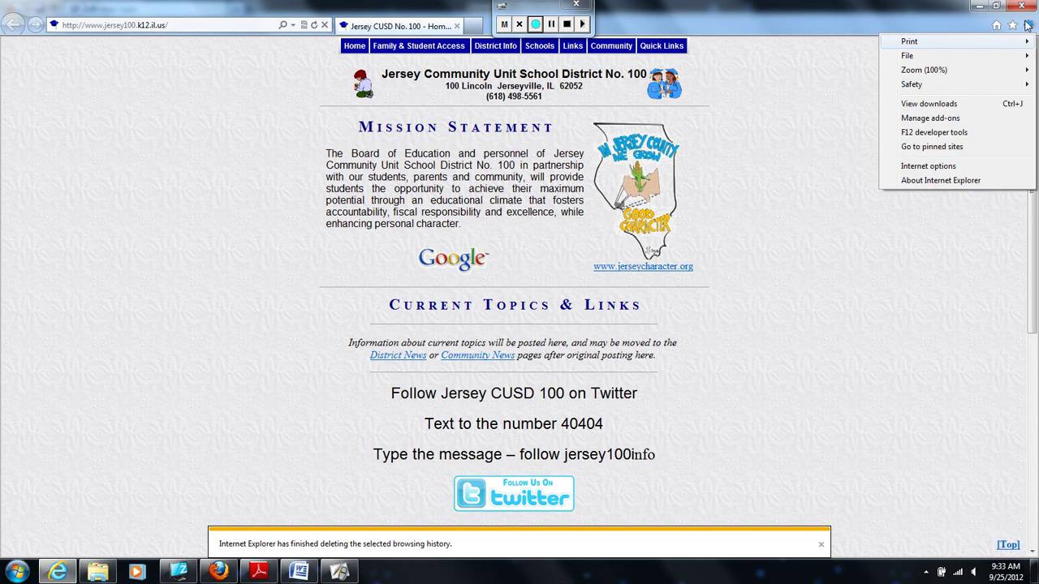
pyautogui.click(928, 166)
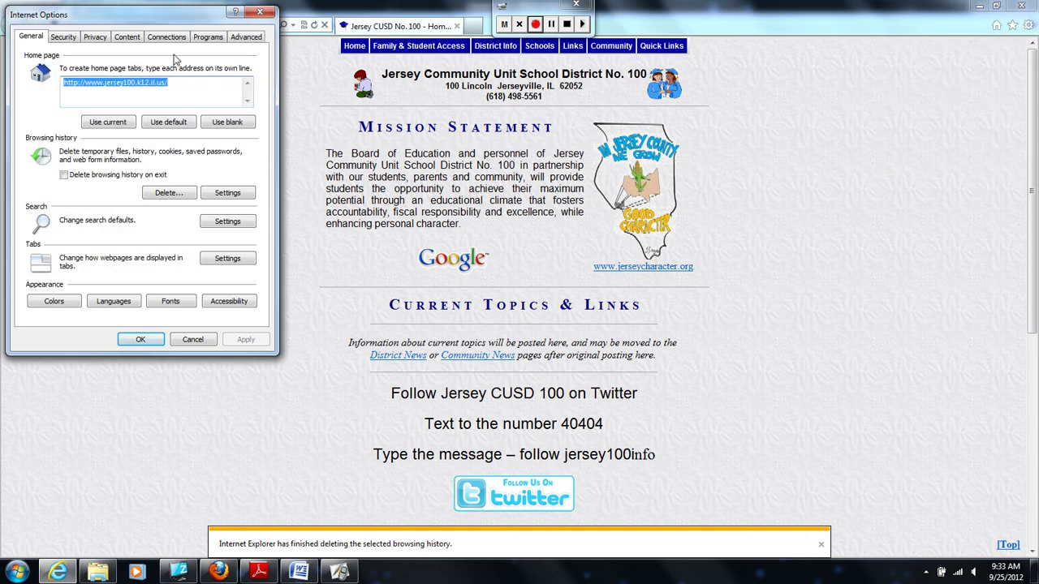
pyautogui.click(127, 37)
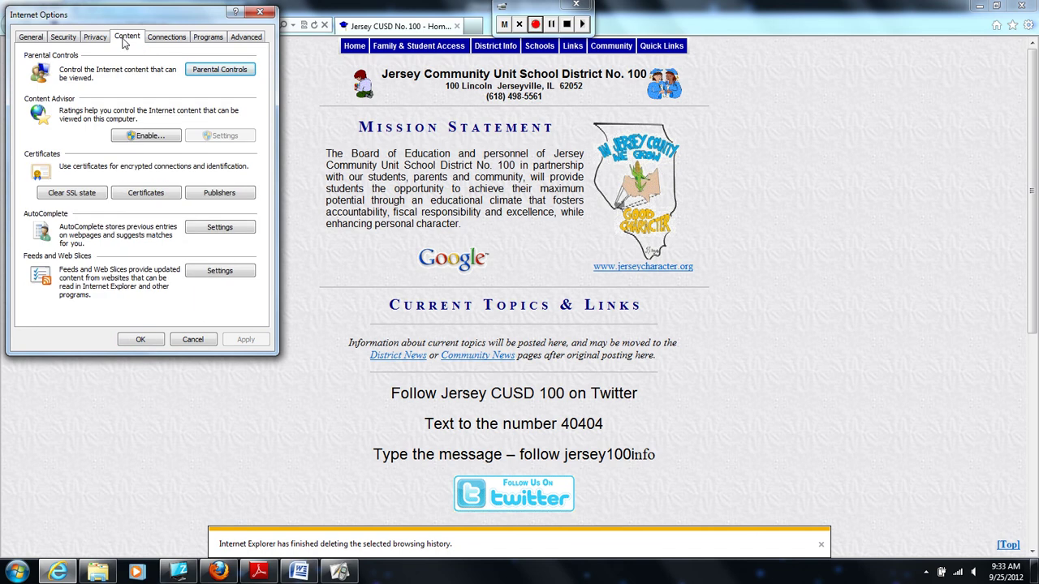
pyautogui.click(137, 137)
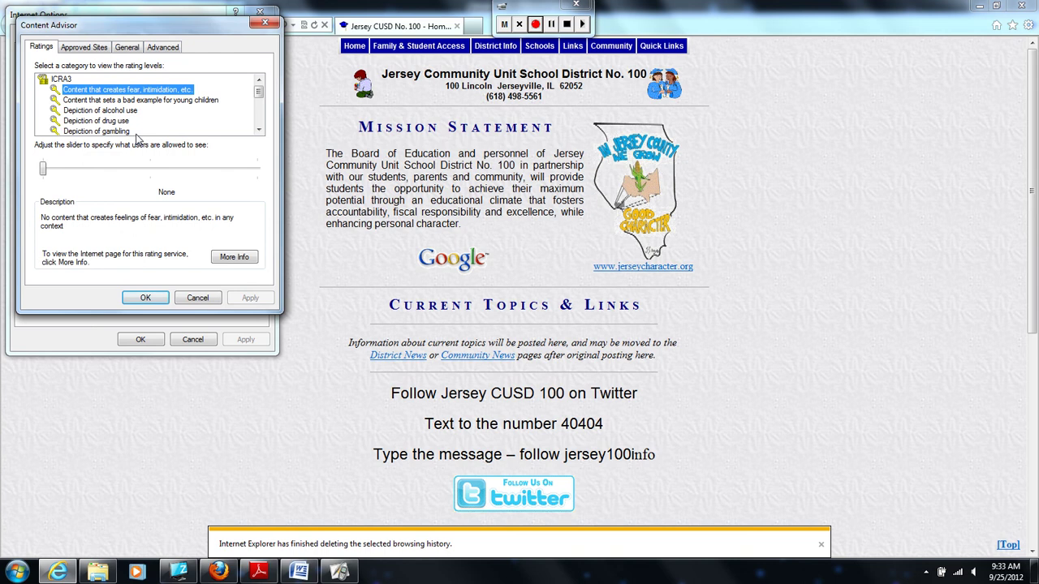
pyautogui.click(97, 48)
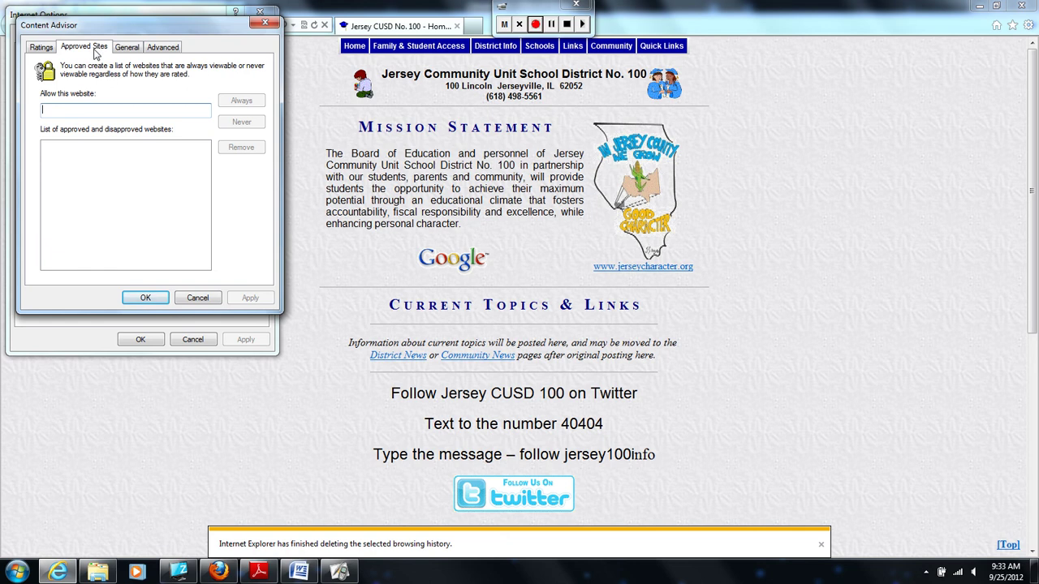
# Copy *.pearsoned.com from the Word document and add it to Content Advisor's approved sites in Internet Explorer as always viewable
pyautogui.click(299, 571)
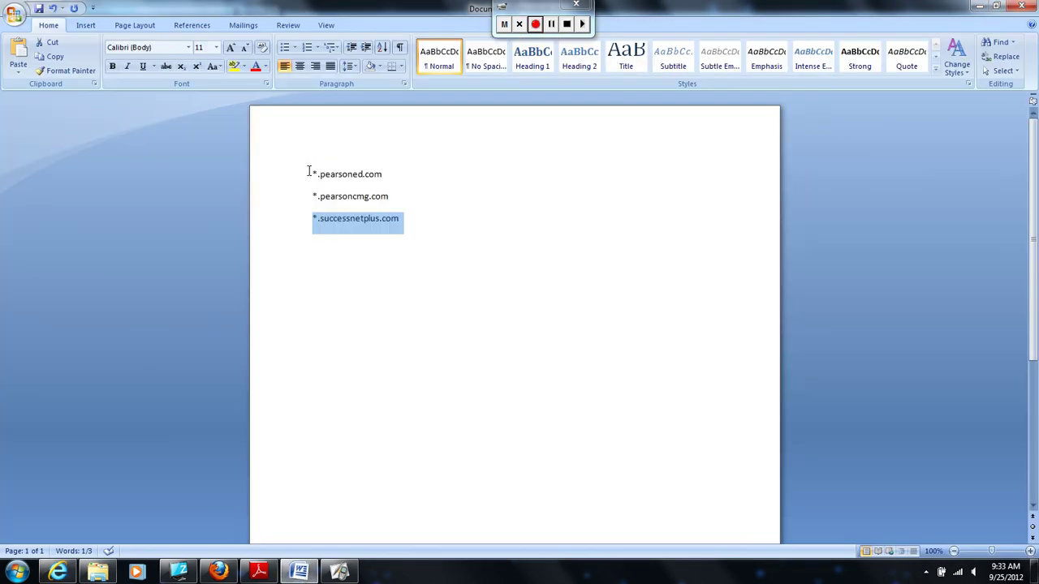
pyautogui.moveTo(310, 171); pyautogui.dragTo(383, 174)
pyautogui.rightClick(378, 174)
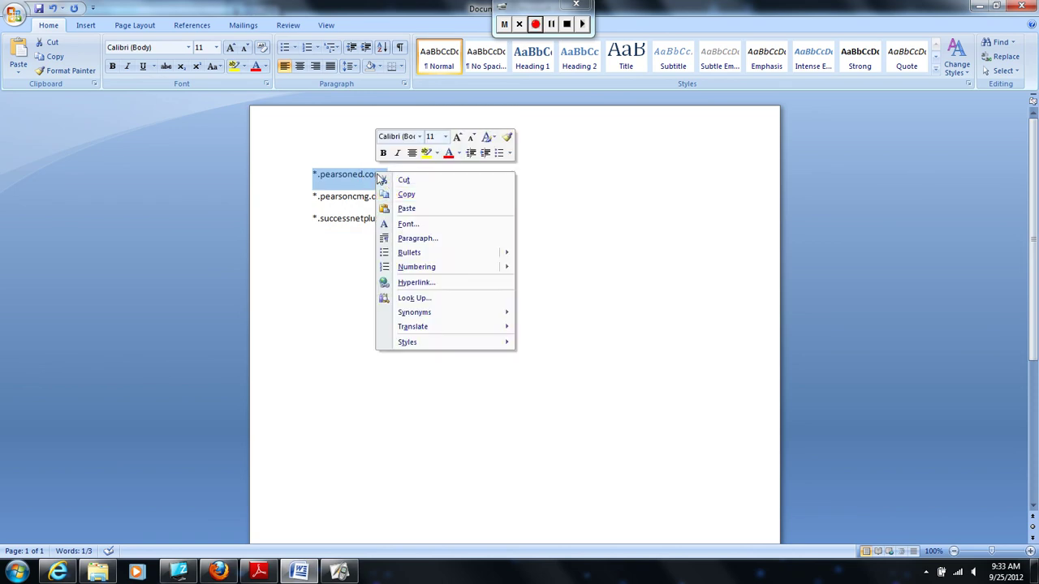
pyautogui.click(405, 194)
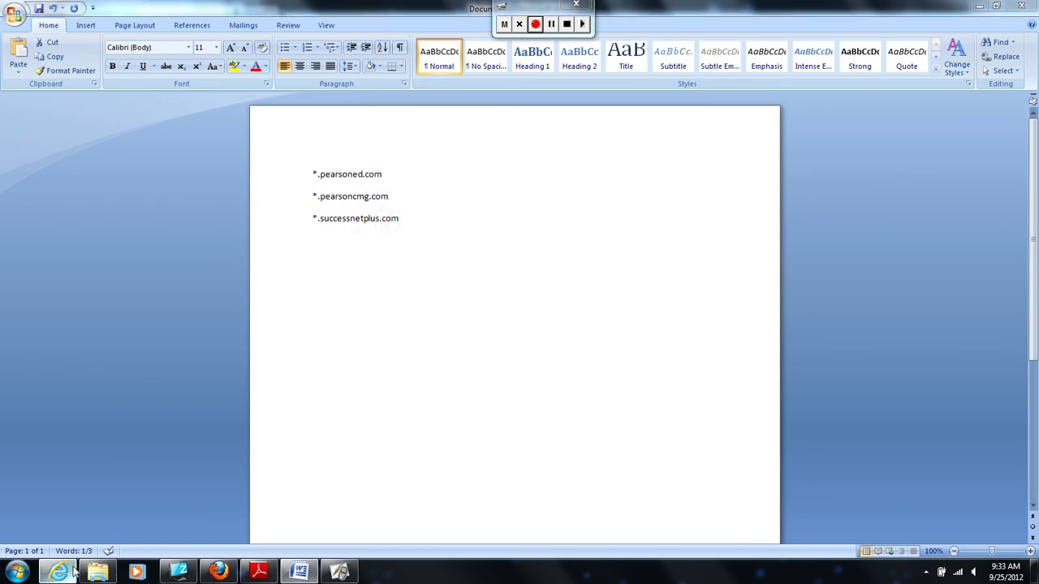
pyautogui.click(57, 571)
pyautogui.rightClick(99, 110)
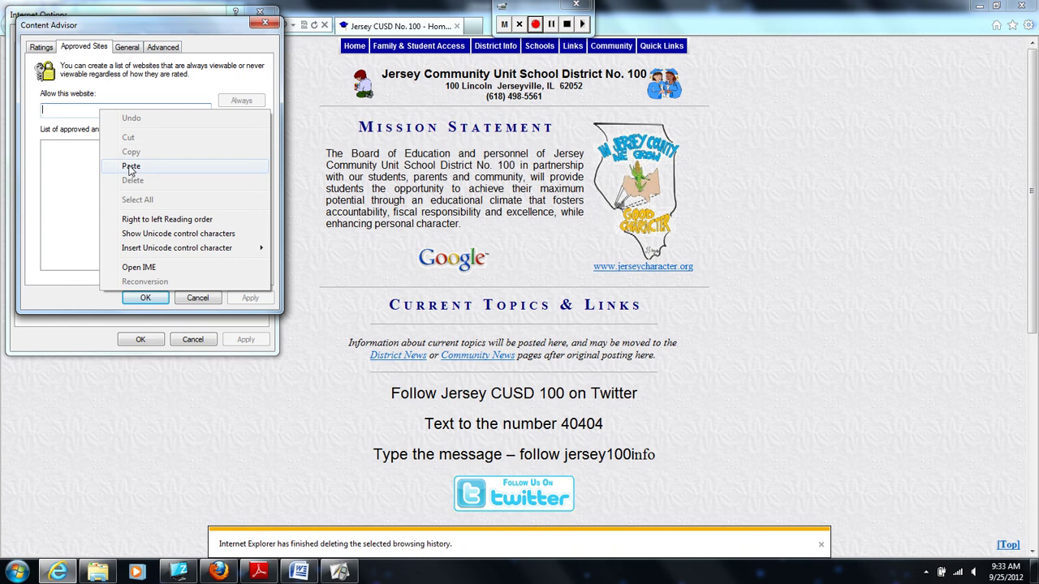
pyautogui.click(129, 166)
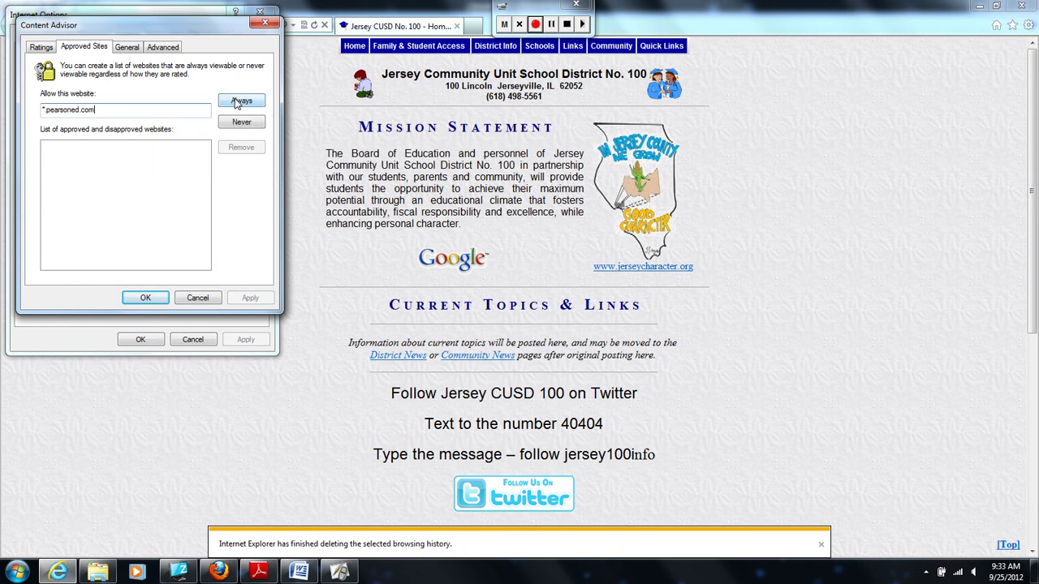
pyautogui.click(234, 101)
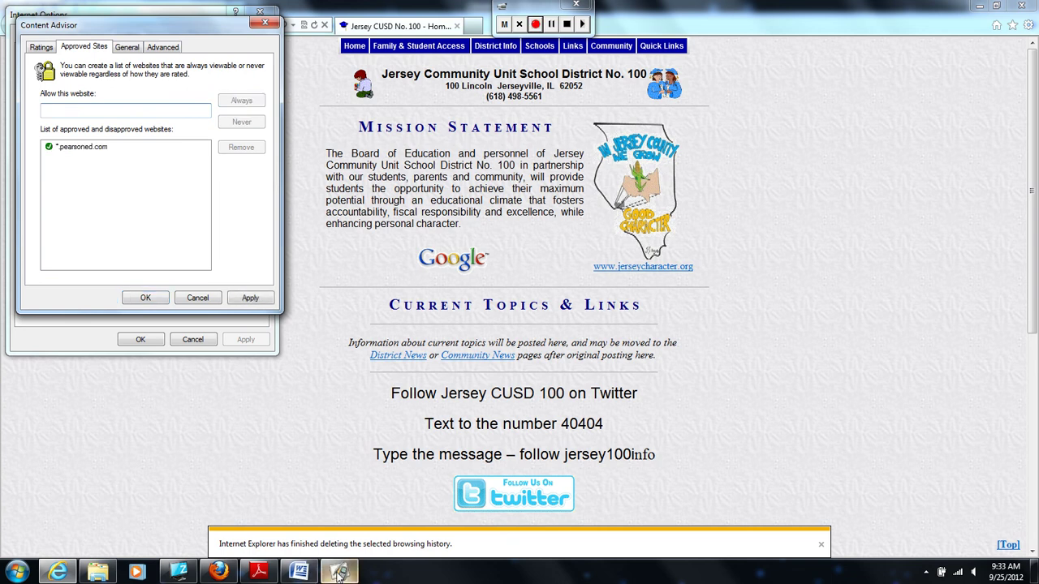
# Copy *.pearsoncmg.com from the Word document and add it to Content Advisor's approved sites in Internet Explorer as always viewable
pyautogui.click(298, 573)
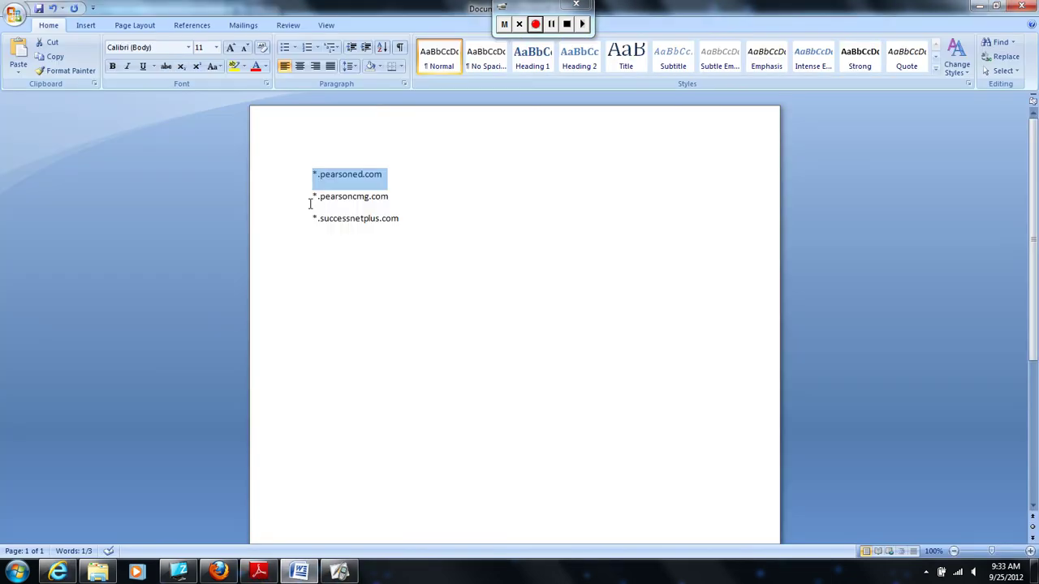
pyautogui.moveTo(311, 199); pyautogui.dragTo(390, 199)
pyautogui.rightClick(386, 198)
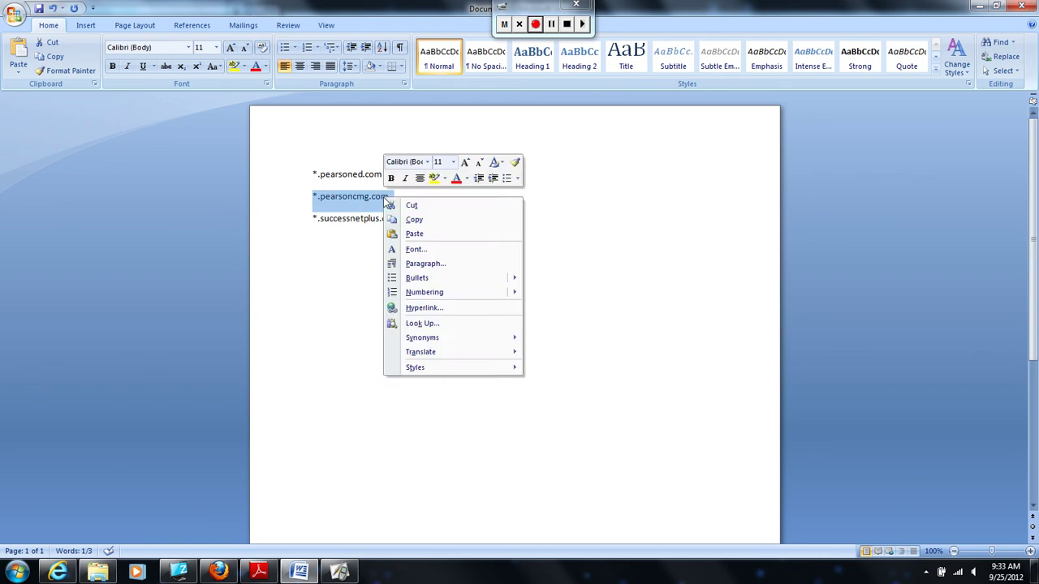
pyautogui.click(400, 220)
pyautogui.click(58, 573)
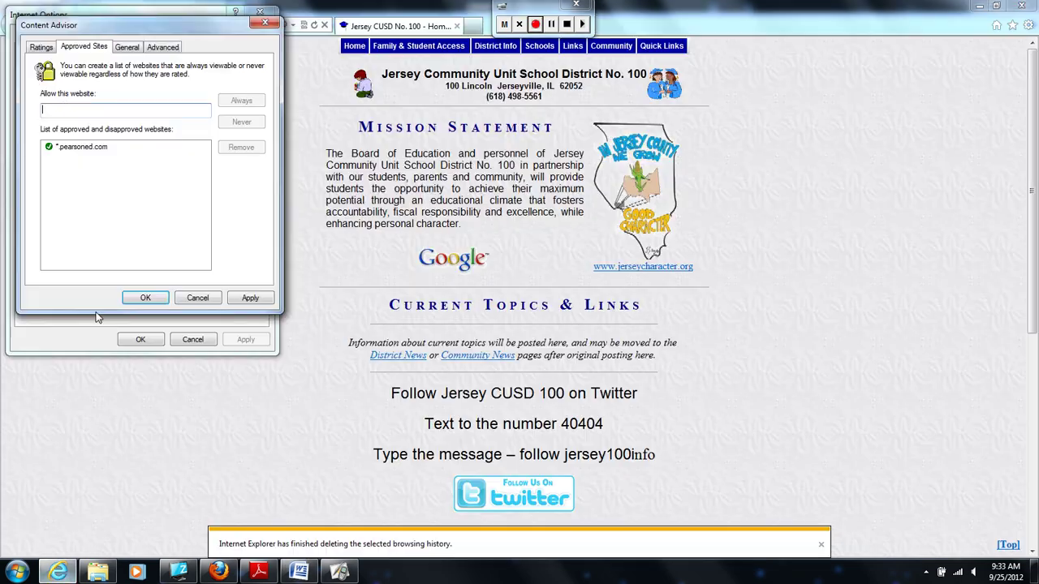
pyautogui.rightClick(61, 108)
pyautogui.click(101, 164)
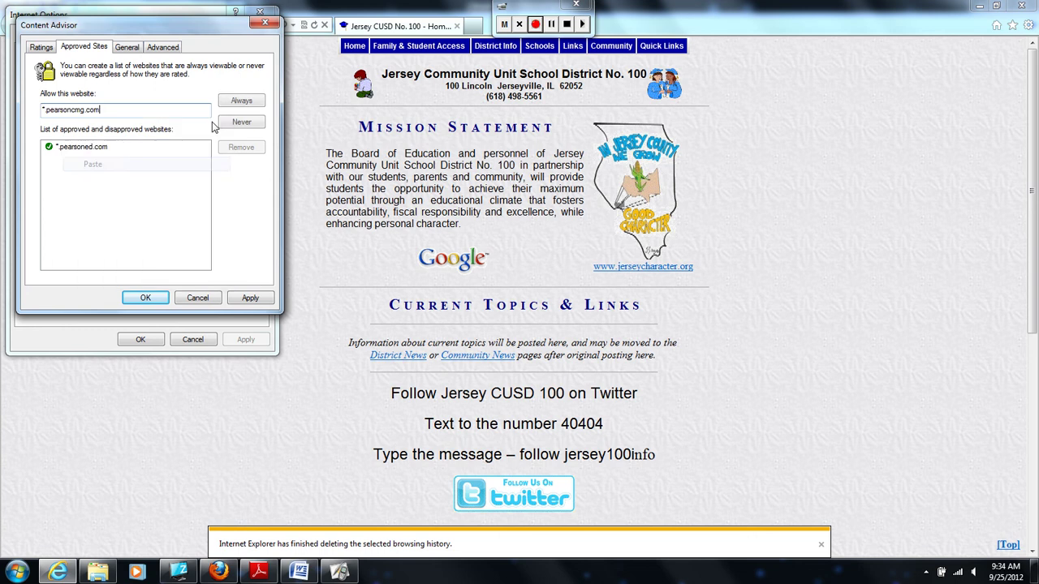
pyautogui.click(240, 102)
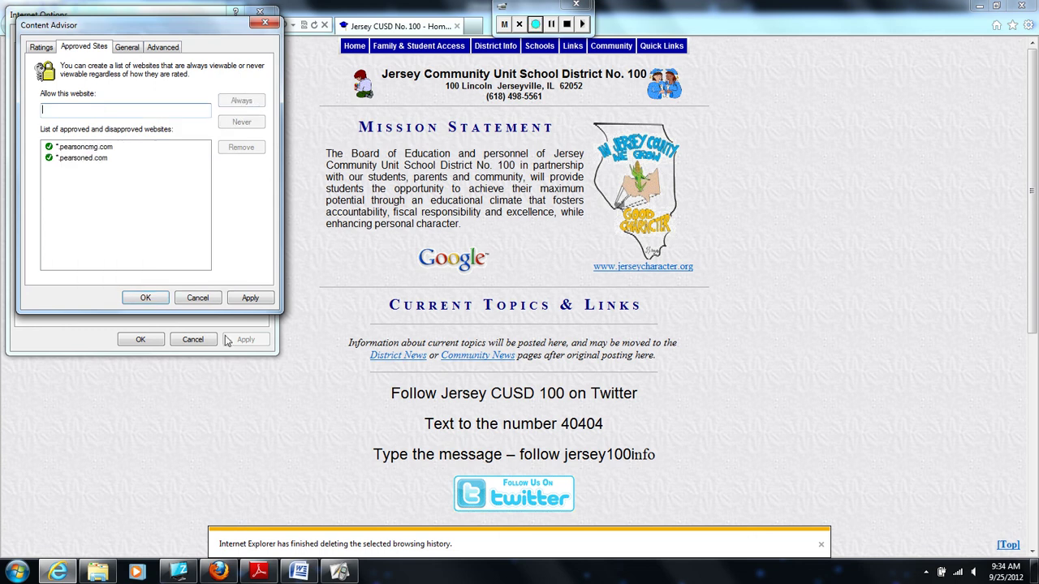
# Copy *.successnetplus.com from the Word document and add it to Content Advisor's approved sites in Internet Explorer as always viewable
pyautogui.click(299, 572)
pyautogui.moveTo(313, 218); pyautogui.dragTo(398, 219)
pyautogui.rightClick(394, 221)
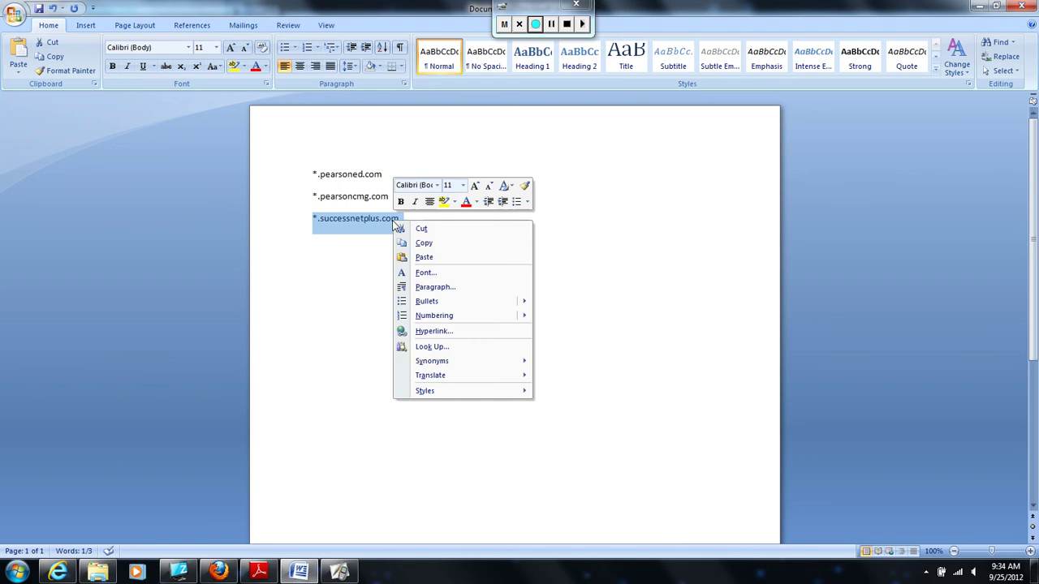
pyautogui.click(424, 243)
pyautogui.click(68, 570)
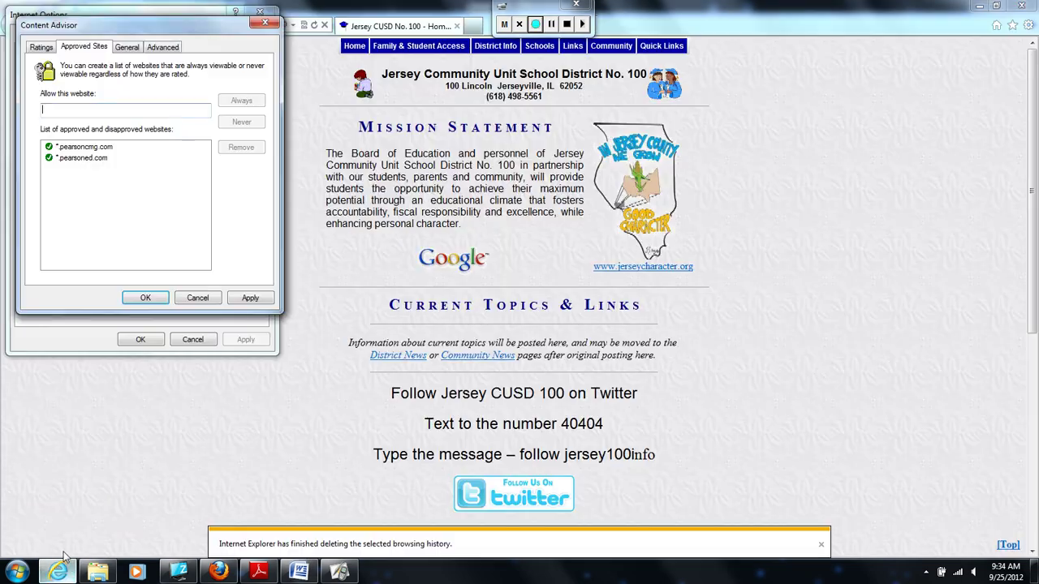
pyautogui.rightClick(99, 116)
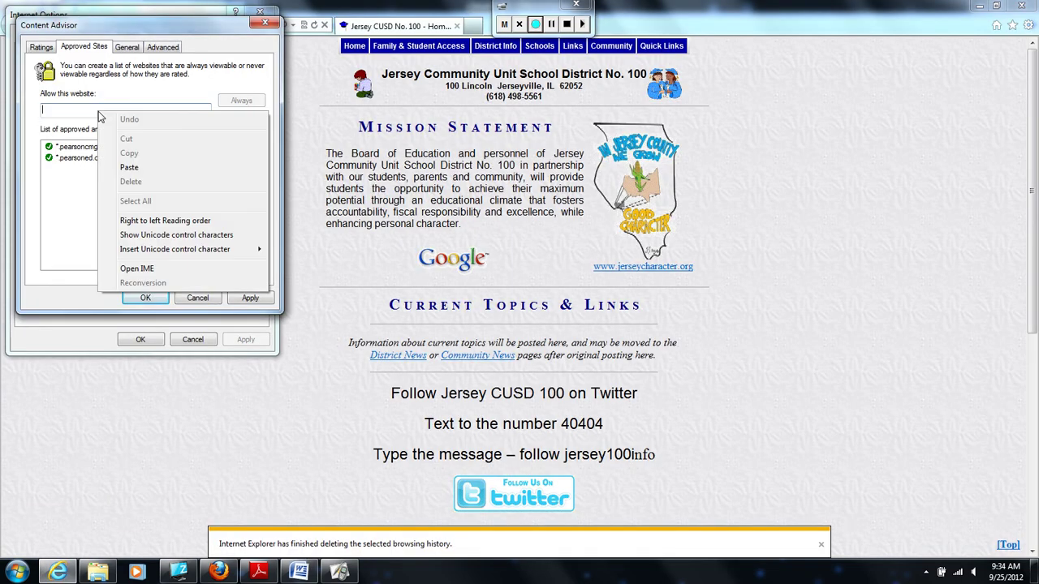
pyautogui.click(130, 167)
pyautogui.click(243, 104)
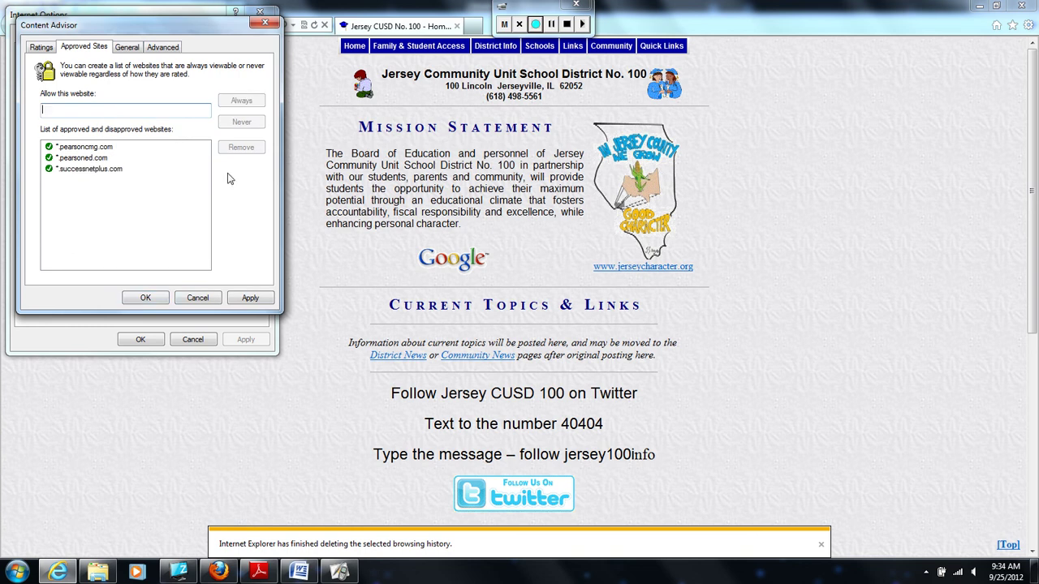
# Try to save Content Advisor's approved sites, and close Internet Options and the browsing history notification
pyautogui.click(249, 299)
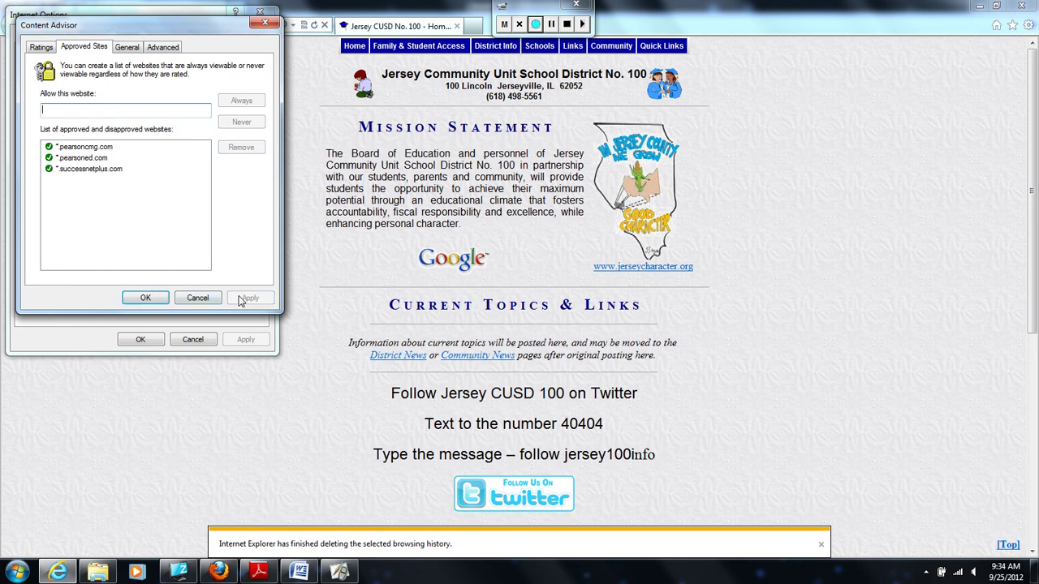
pyautogui.click(145, 298)
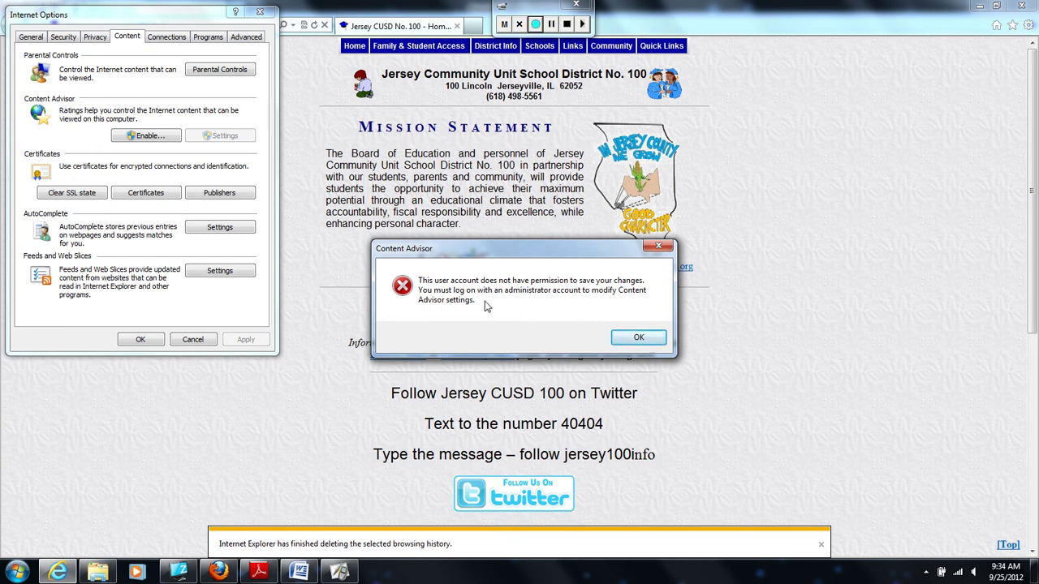
pyautogui.click(637, 337)
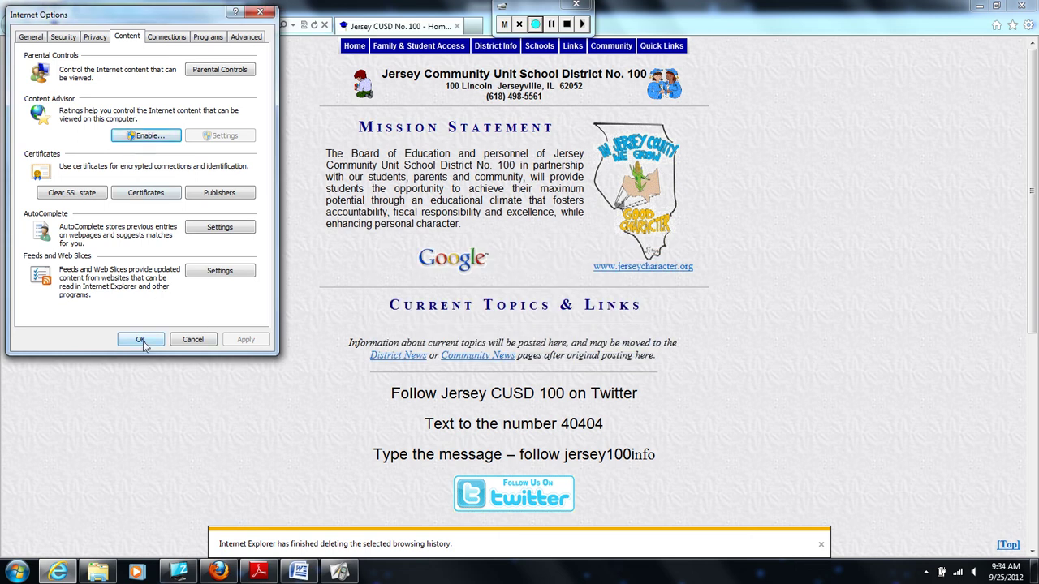
pyautogui.click(141, 340)
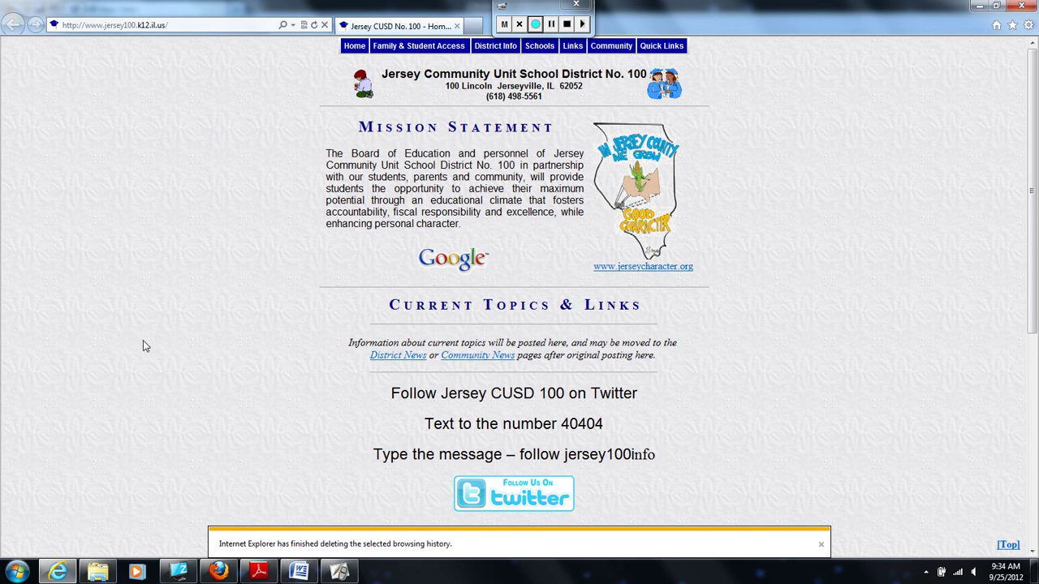
pyautogui.click(821, 547)
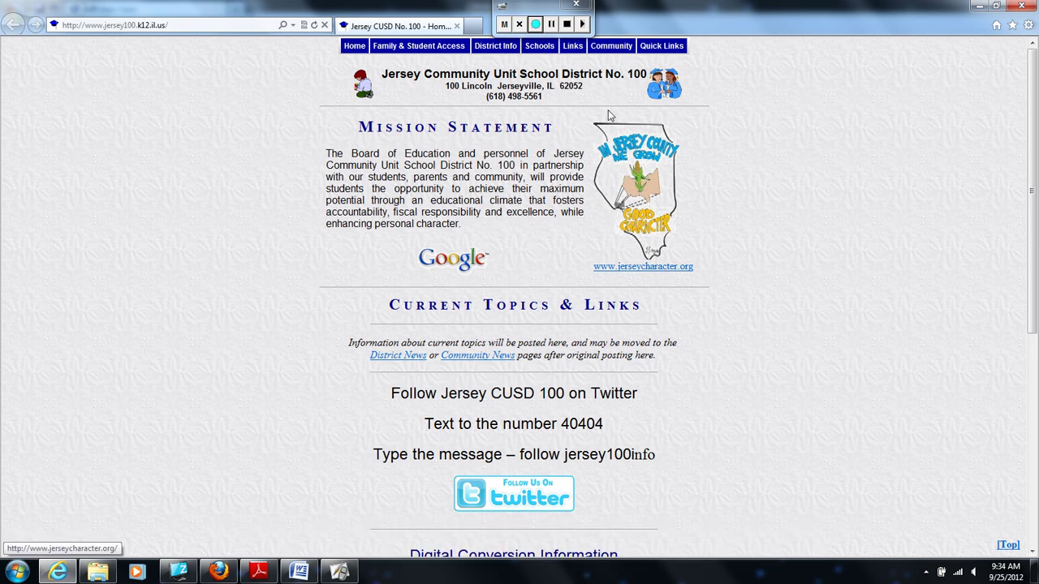